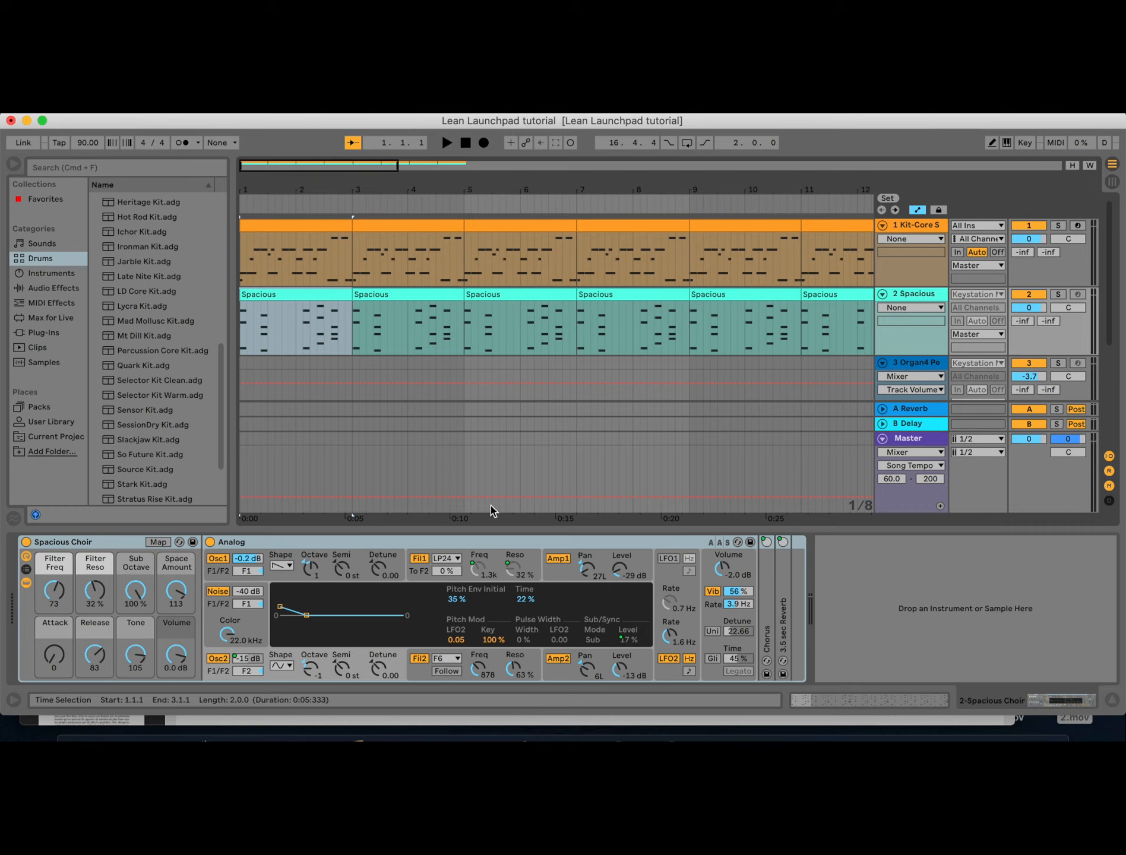
Step: Examine the full arrangement and the empty clip slots of the Kit-Core and Spacious Choir tracks in Session View
{"action": "scroll", "coordinate": [629, 412], "scroll_direction": "down", "scroll_amount": 5}
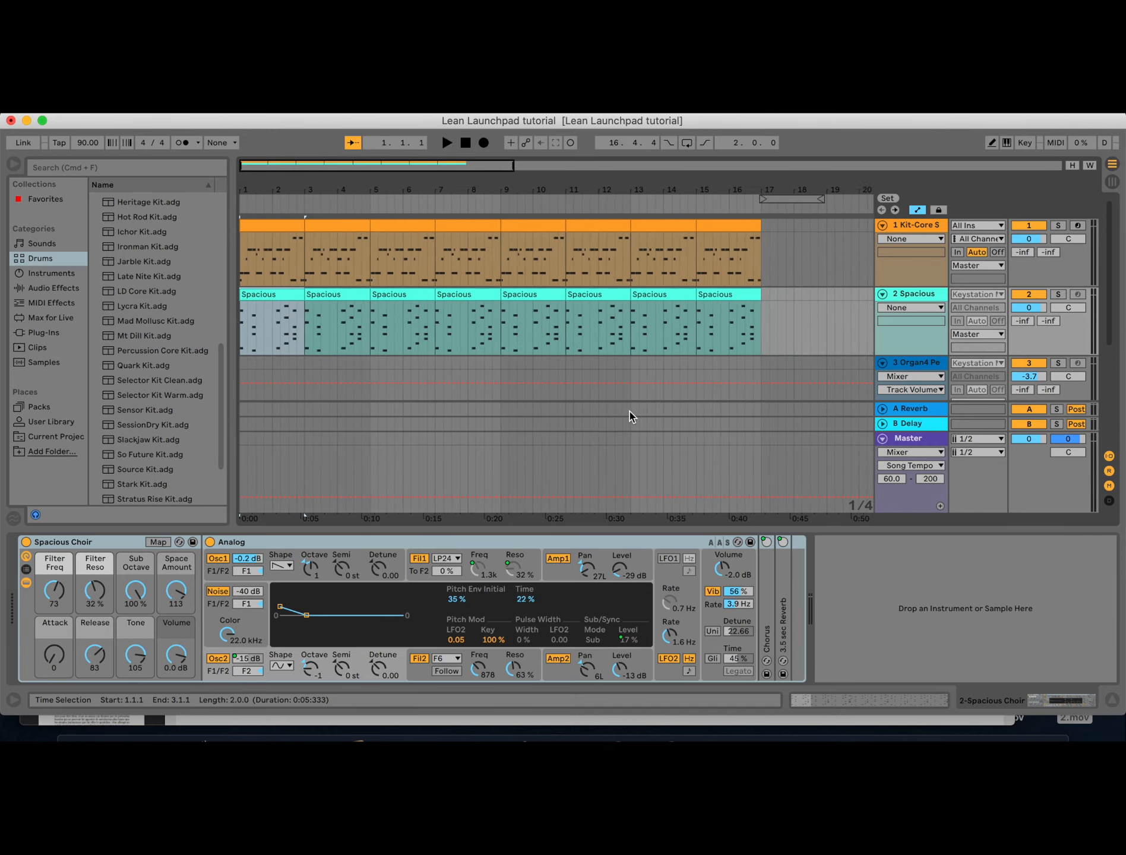
{"action": "scroll", "coordinate": [547, 339], "scroll_direction": "down", "scroll_amount": 3}
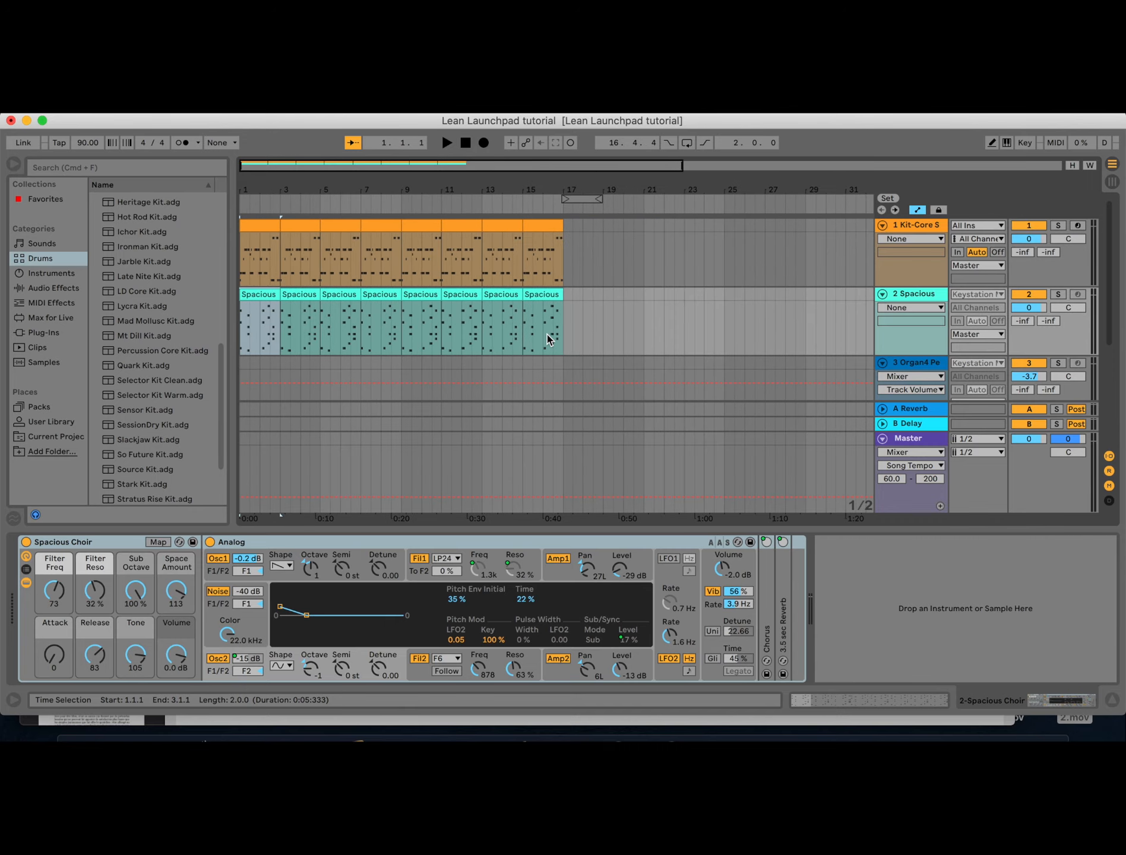
{"action": "scroll", "coordinate": [546, 339], "scroll_direction": "down", "scroll_amount": 4}
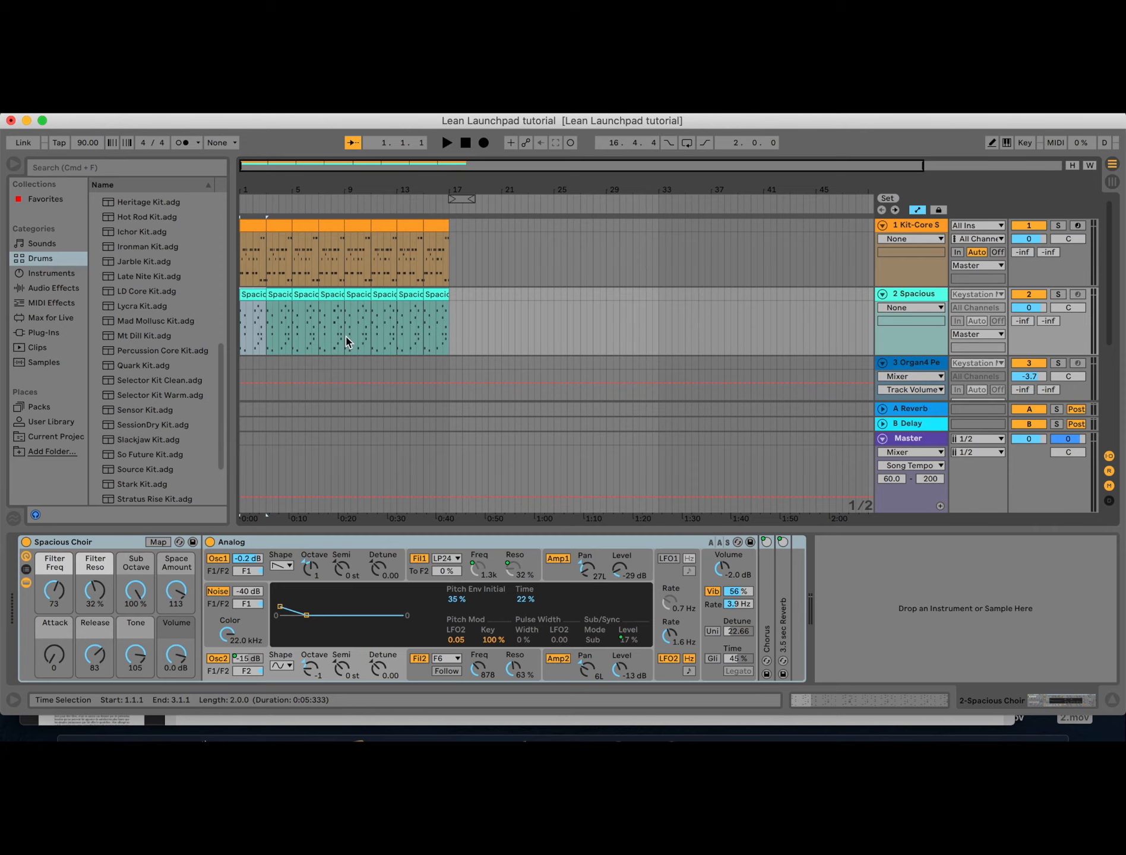
{"action": "key", "text": "Tab"}
{"action": "left_click", "coordinate": [290, 166]}
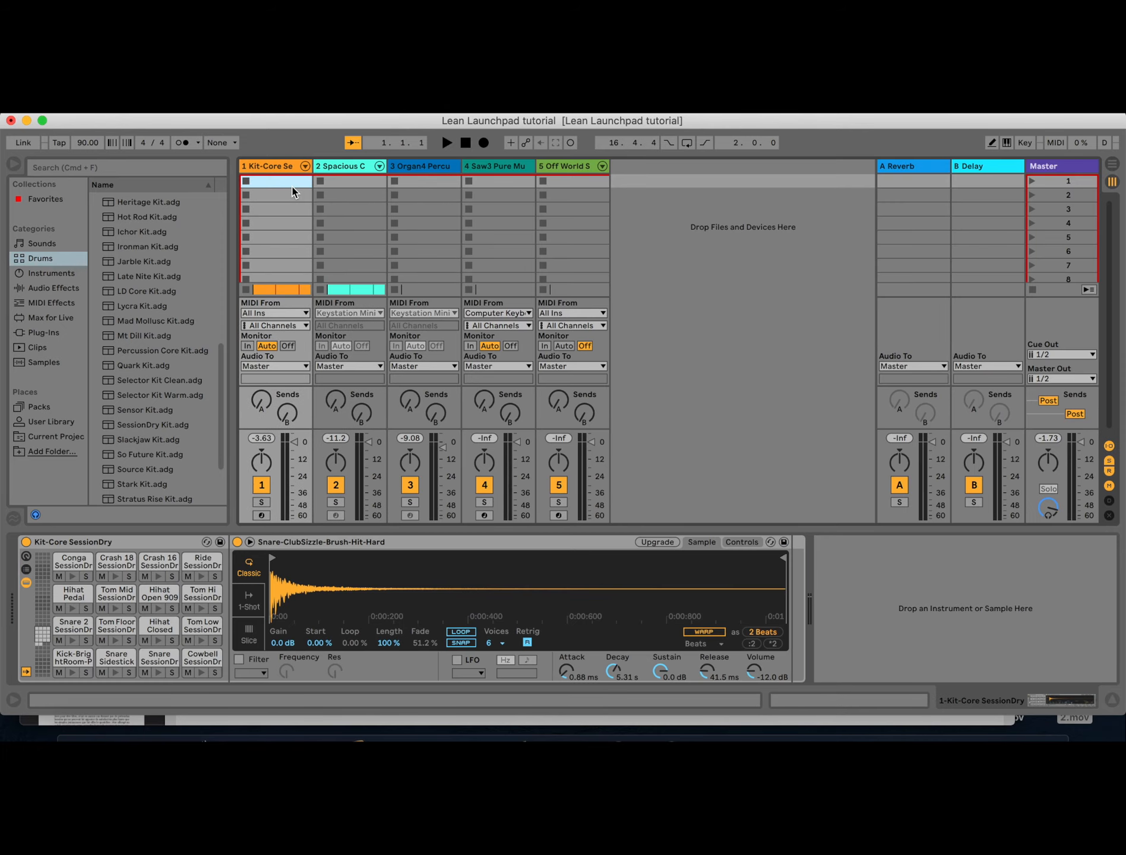
{"action": "left_click", "coordinate": [333, 181]}
{"action": "left_click", "coordinate": [352, 222]}
{"action": "left_click", "coordinate": [354, 198]}
{"action": "left_click", "coordinate": [355, 209]}
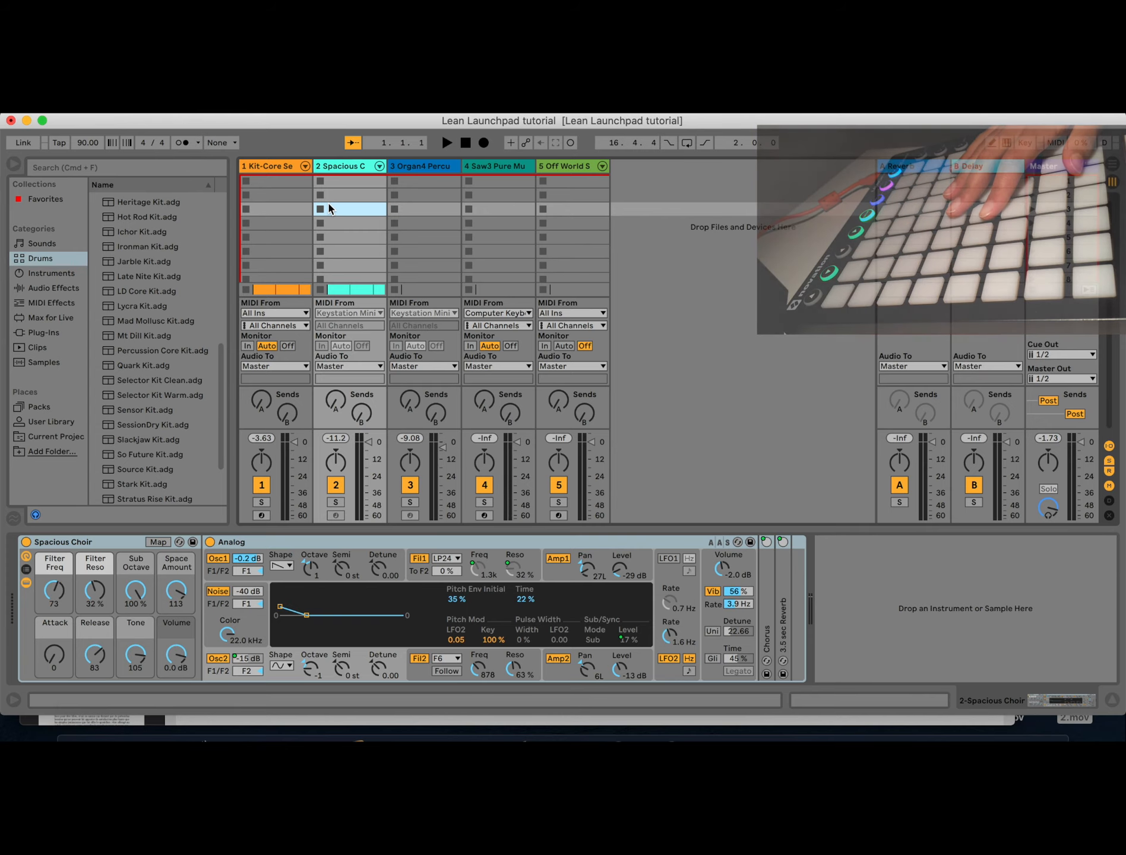
Step: Play the arrangement from bar 1 in Arrangement View to hear the drum and choir clips, and stop playback
{"action": "key", "text": "Tab"}
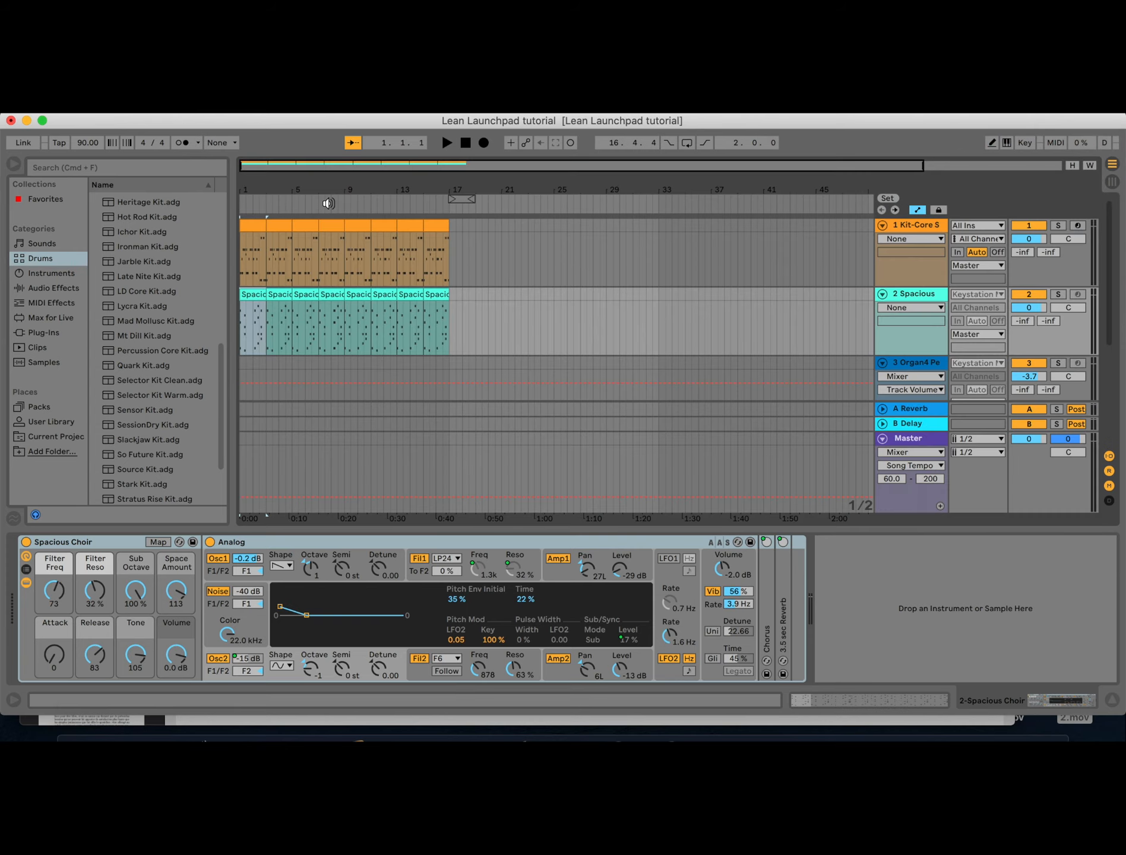
{"action": "scroll", "coordinate": [269, 274], "scroll_direction": "up", "scroll_amount": 5}
{"action": "scroll", "coordinate": [265, 275], "scroll_direction": "left", "scroll_amount": 2}
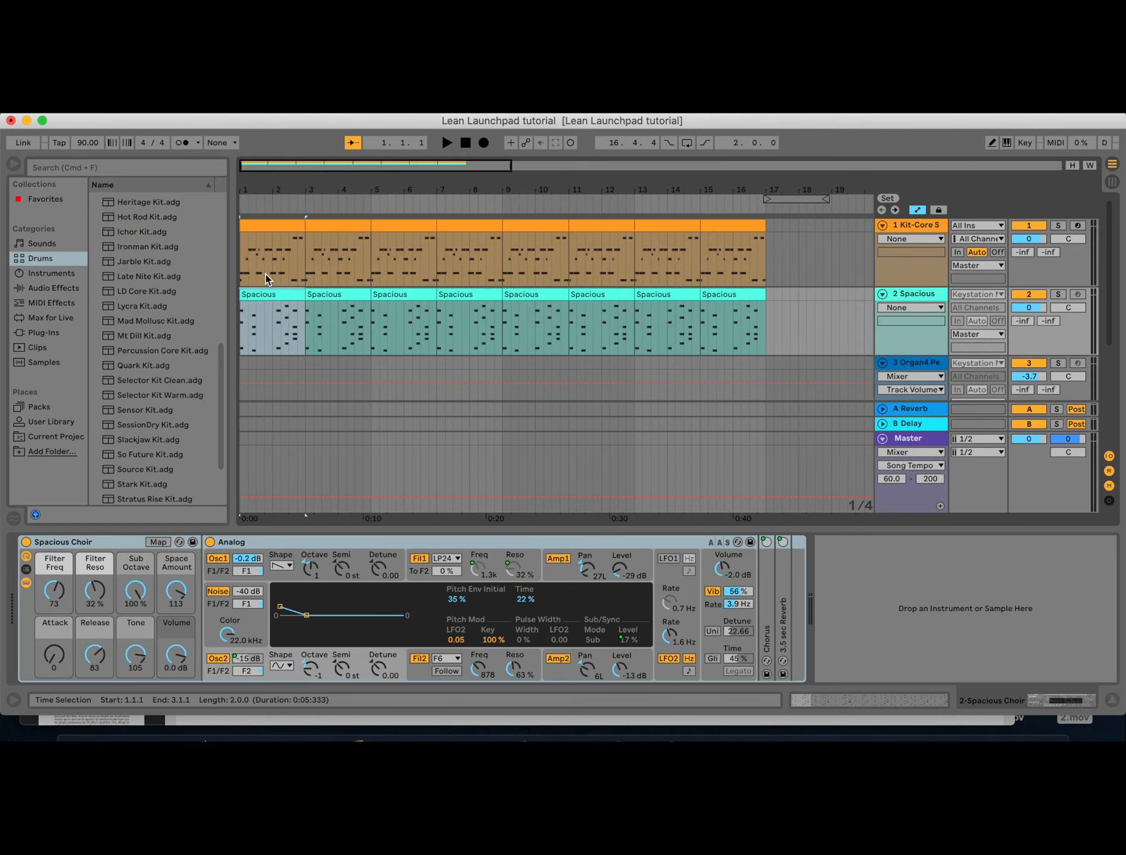
{"action": "scroll", "coordinate": [319, 340], "scroll_direction": "up", "scroll_amount": 4}
{"action": "left_click", "coordinate": [318, 340]}
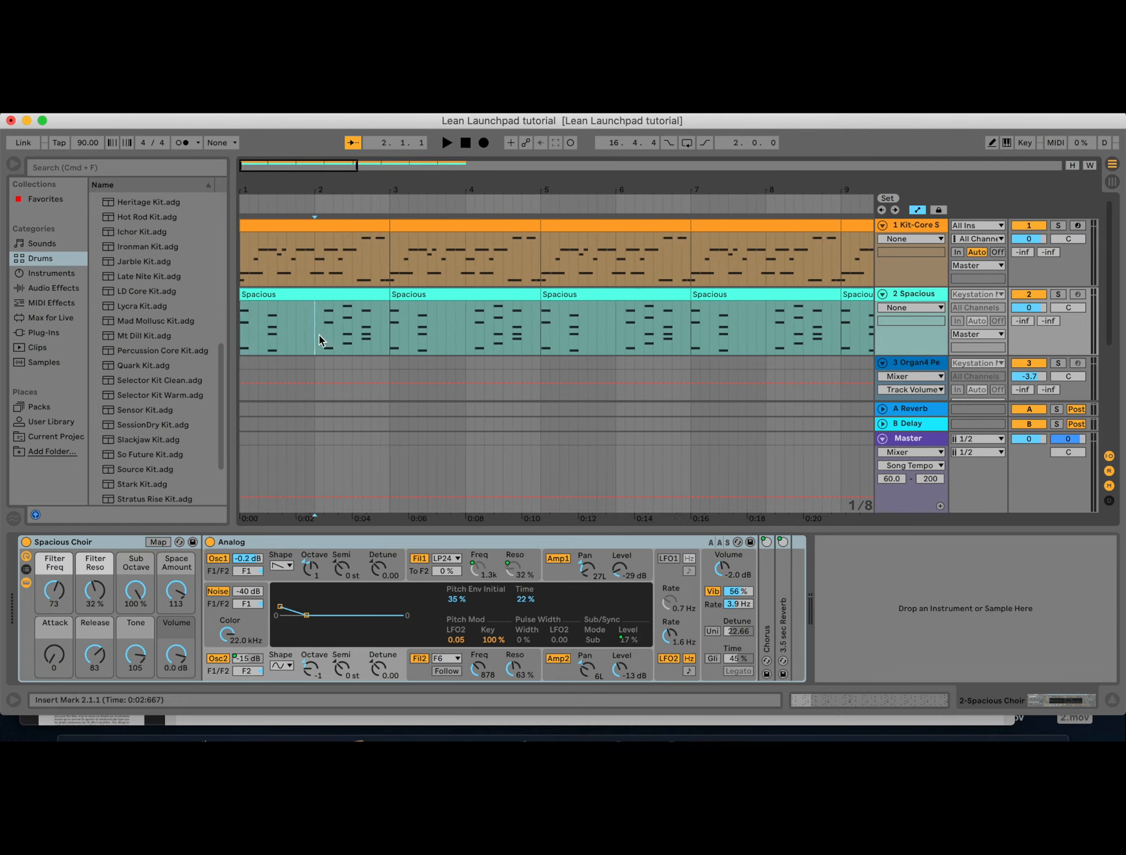
{"action": "key", "text": "Home"}
{"action": "key", "text": "space"}
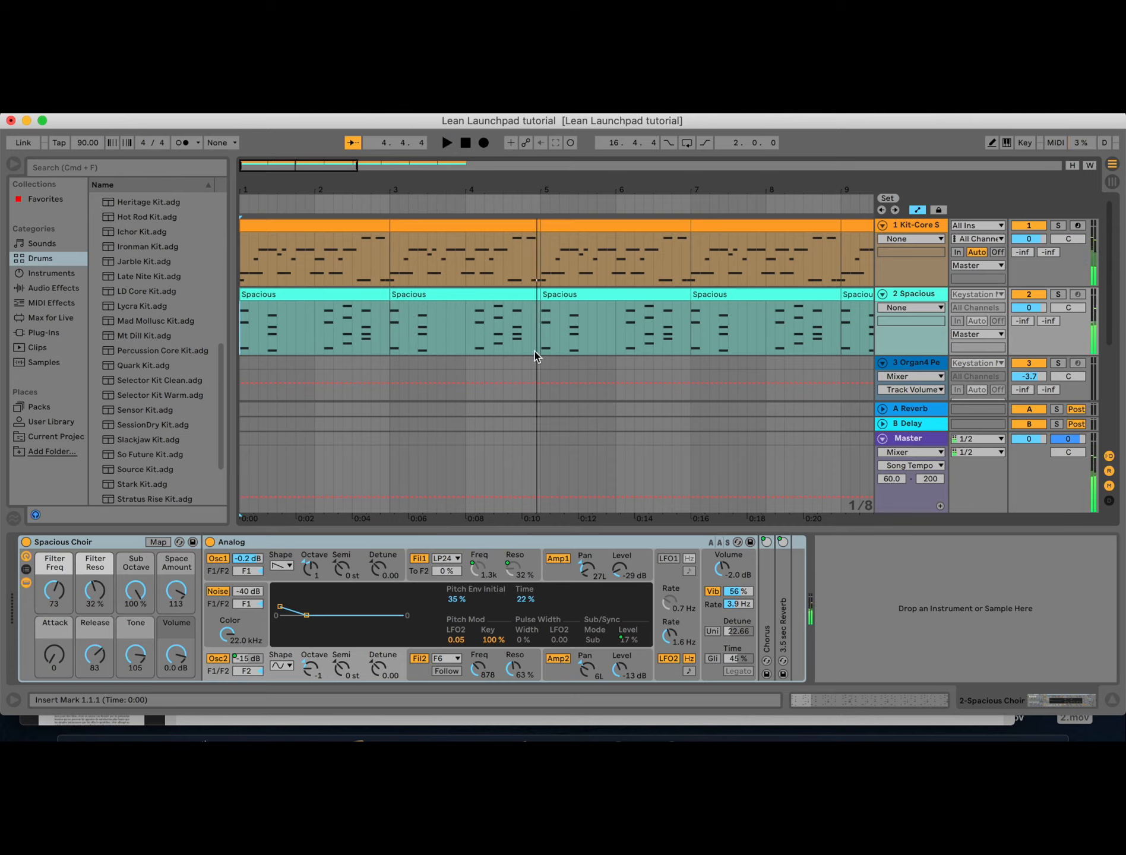
{"action": "key", "text": "space"}
Step: Copy the first two-bar drum clip from the arrangement into the first Session View slot of the Kit-Core track
{"action": "left_click", "coordinate": [521, 373]}
{"action": "key", "text": "minus"}
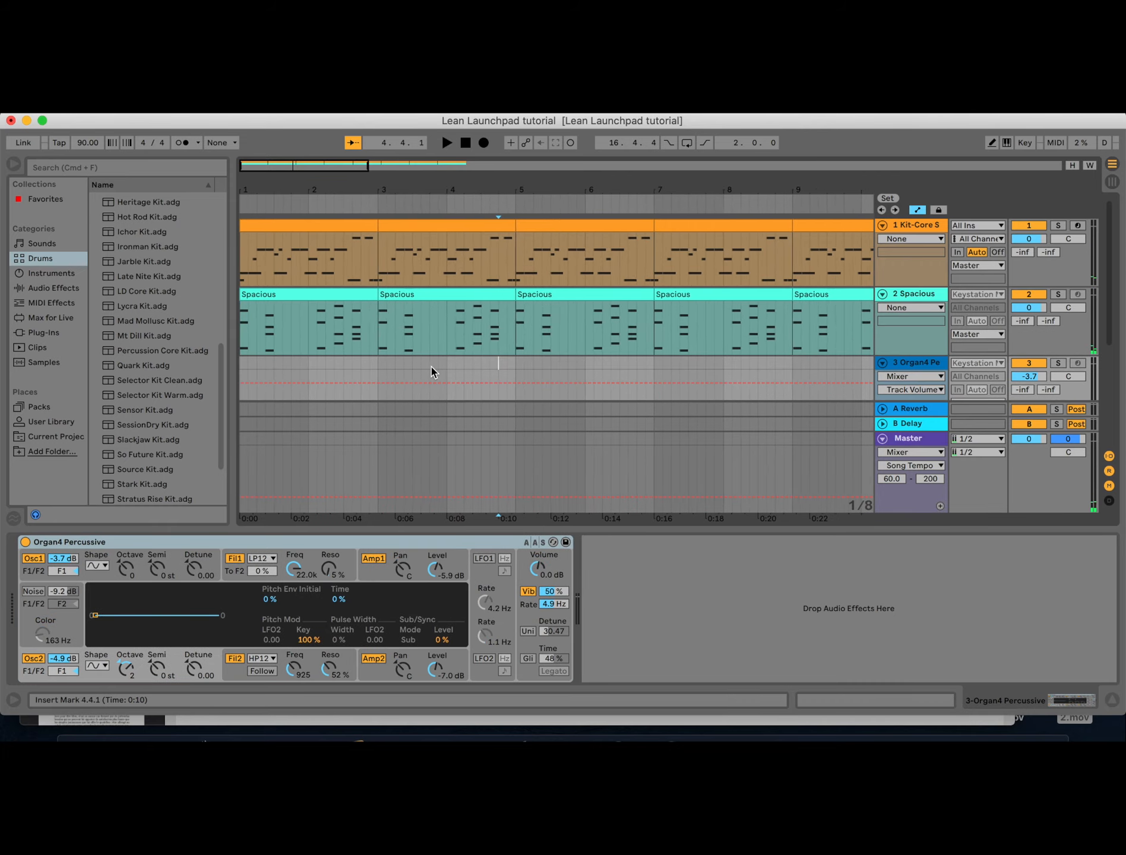
{"action": "key", "text": "minus"}
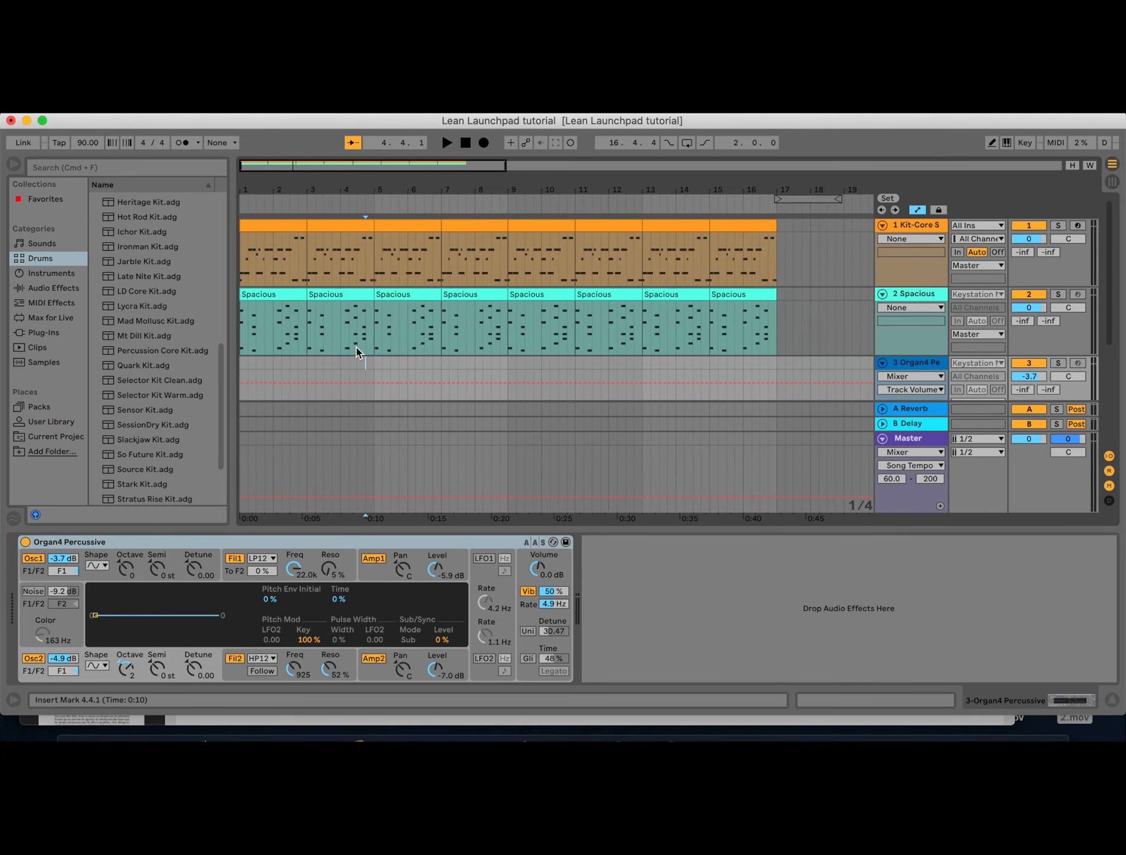
{"action": "key", "text": "plus"}
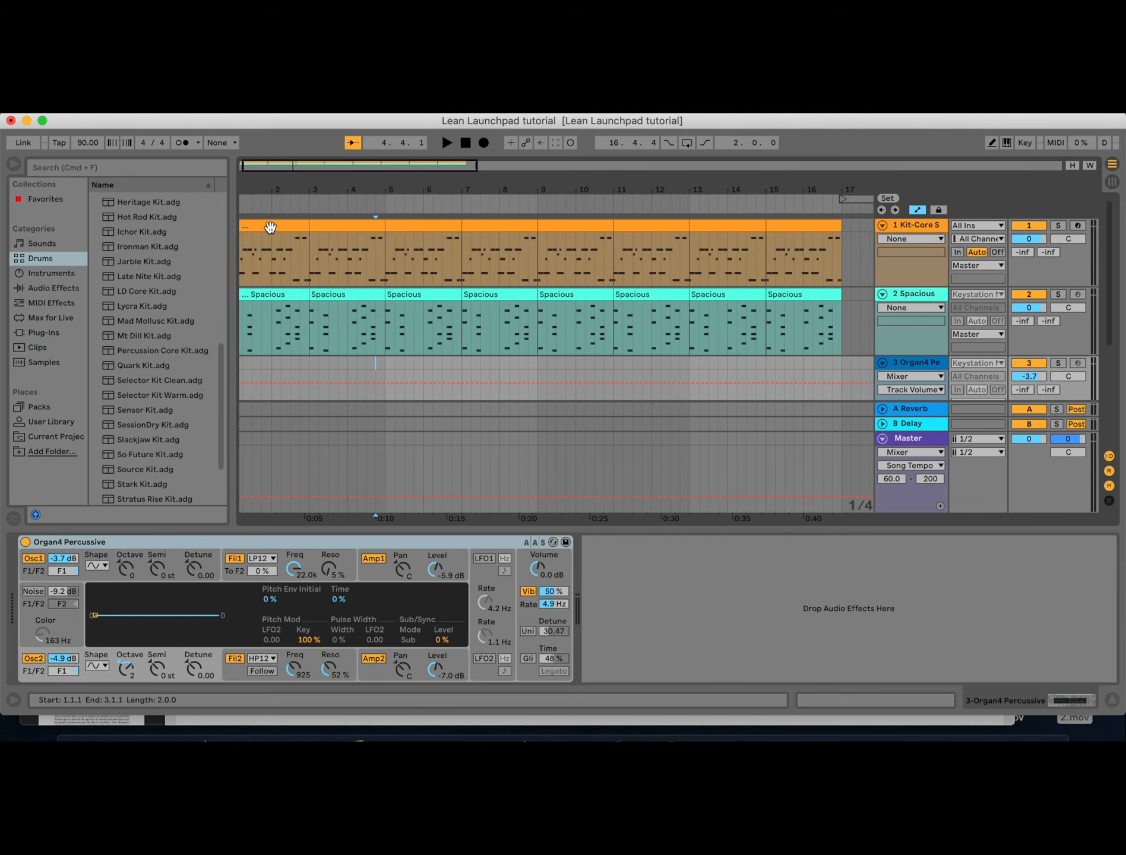
{"action": "left_click", "coordinate": [269, 228]}
{"action": "scroll", "coordinate": [297, 334], "scroll_direction": "left", "scroll_amount": 1}
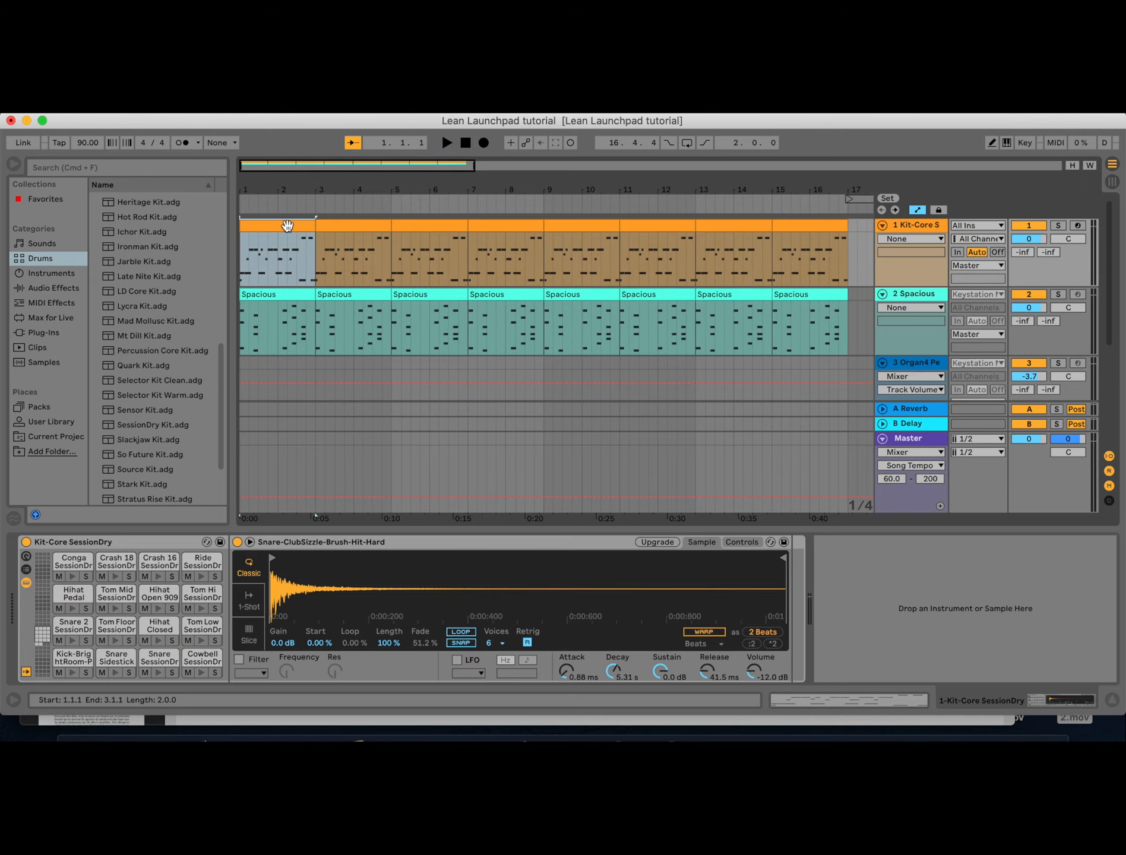
{"action": "key", "text": "Tab"}
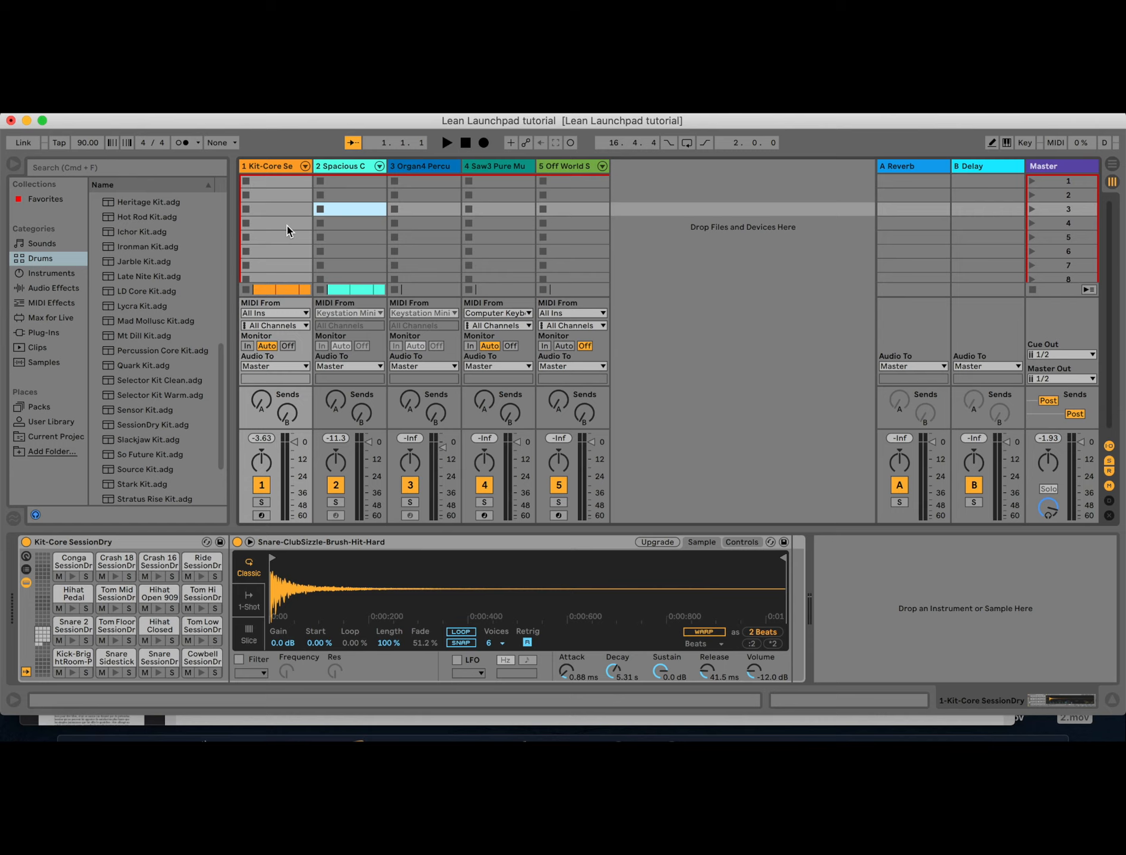
{"action": "left_click", "coordinate": [289, 182]}
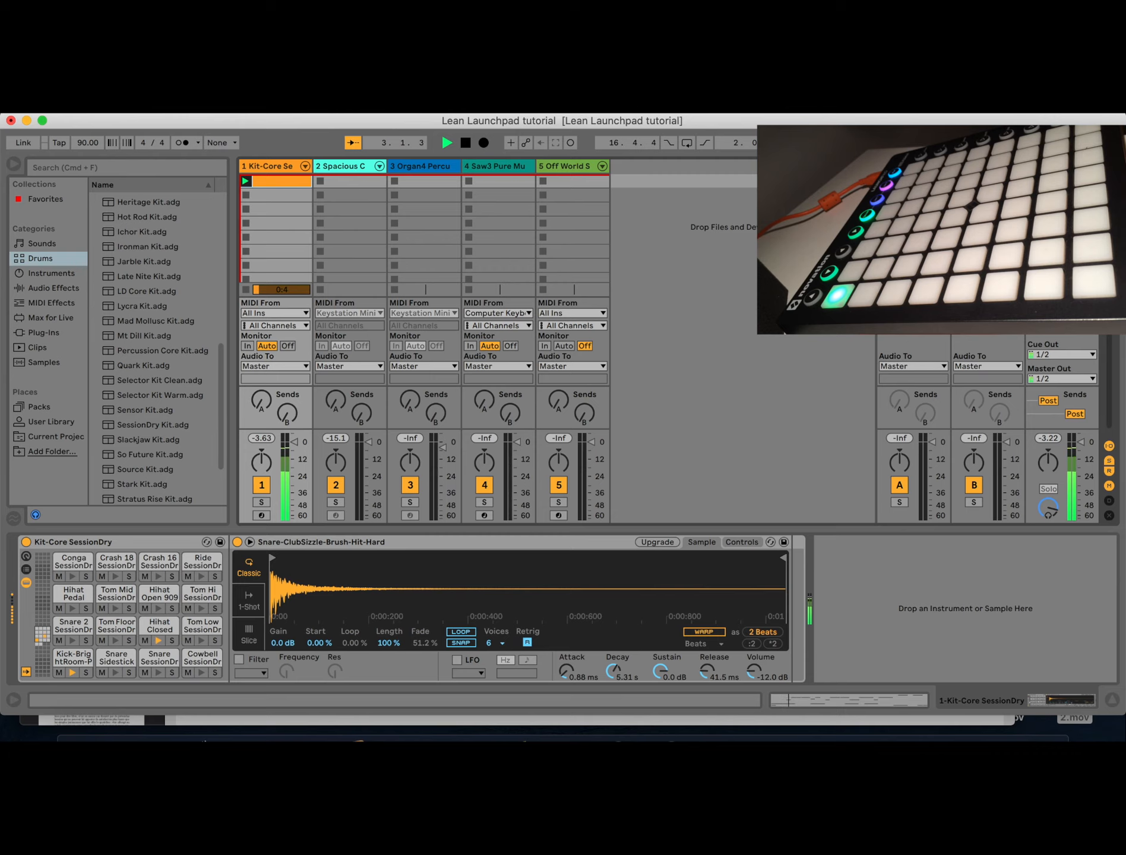
Step: Show the Session drum clip's notes in an enlarged clip editor and enable looping for the clip
{"action": "left_click", "coordinate": [853, 701]}
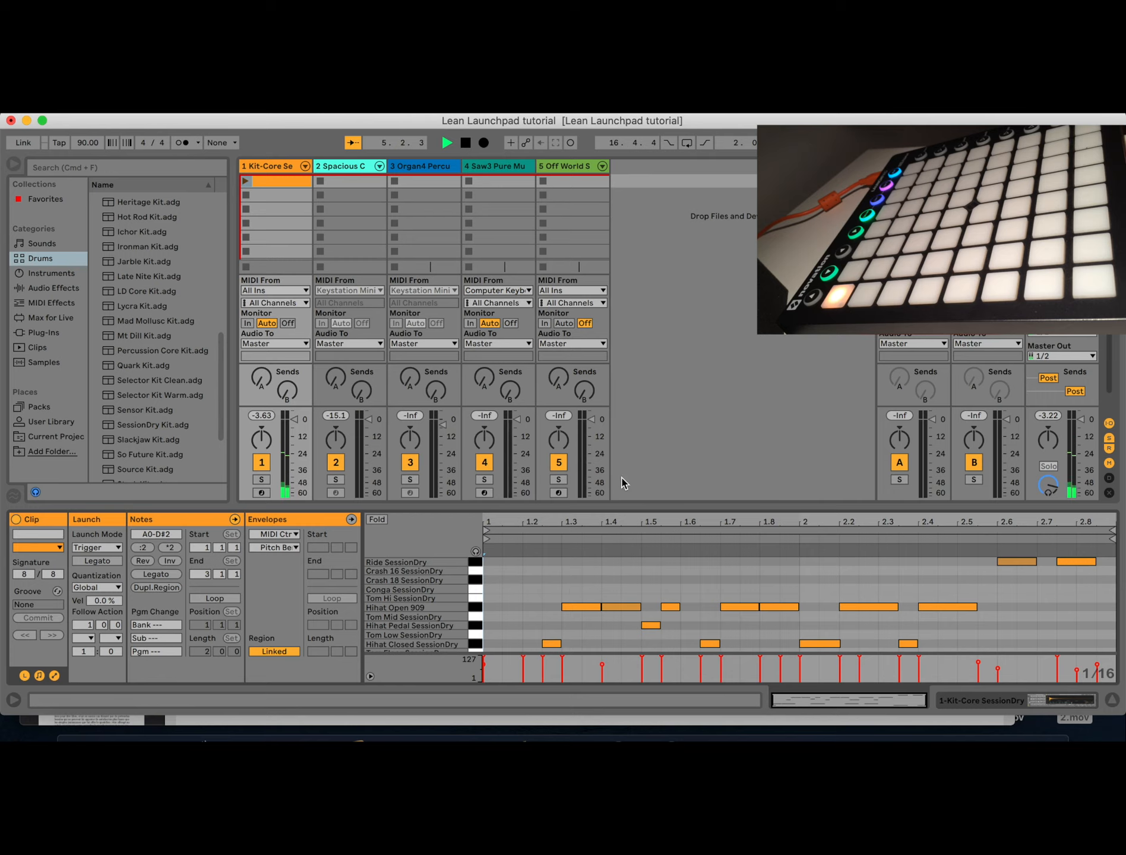
{"action": "left_click_drag", "start_coordinate": [612, 509], "coordinate": [613, 394]}
{"action": "left_click", "coordinate": [485, 450]}
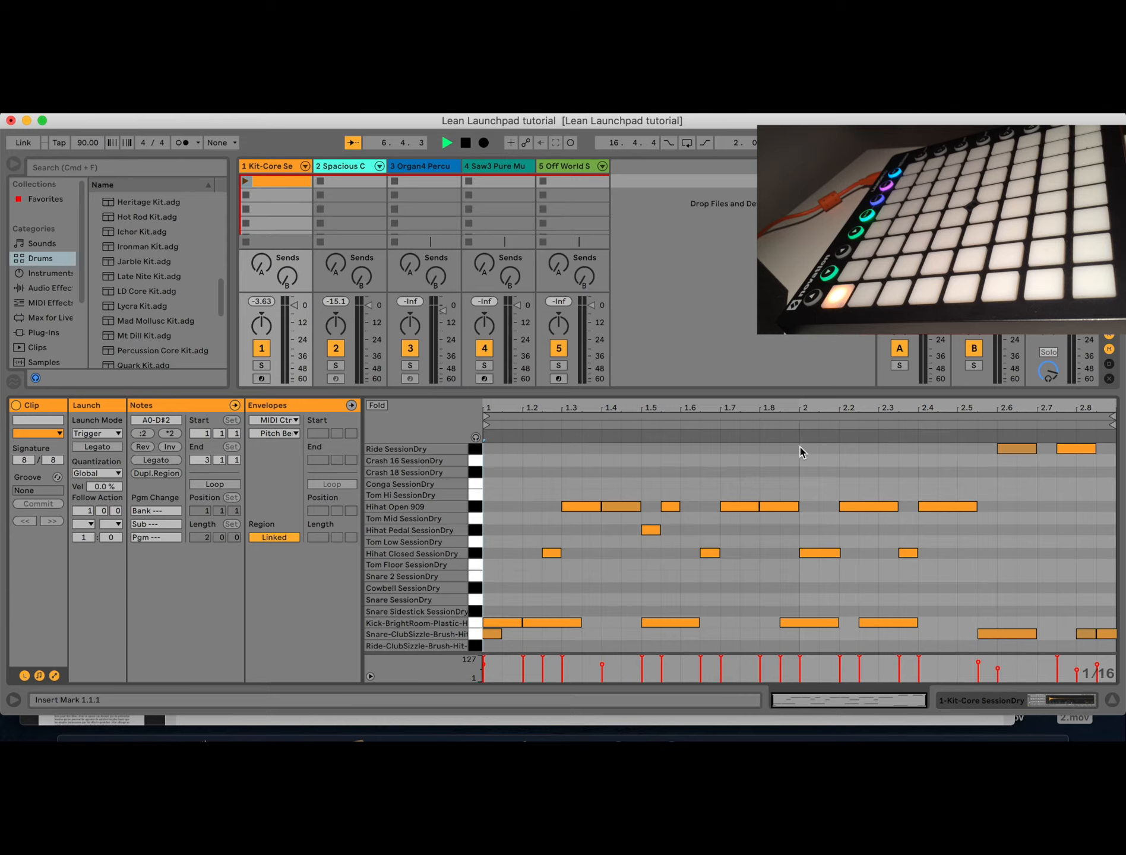
{"action": "left_click", "coordinate": [224, 486]}
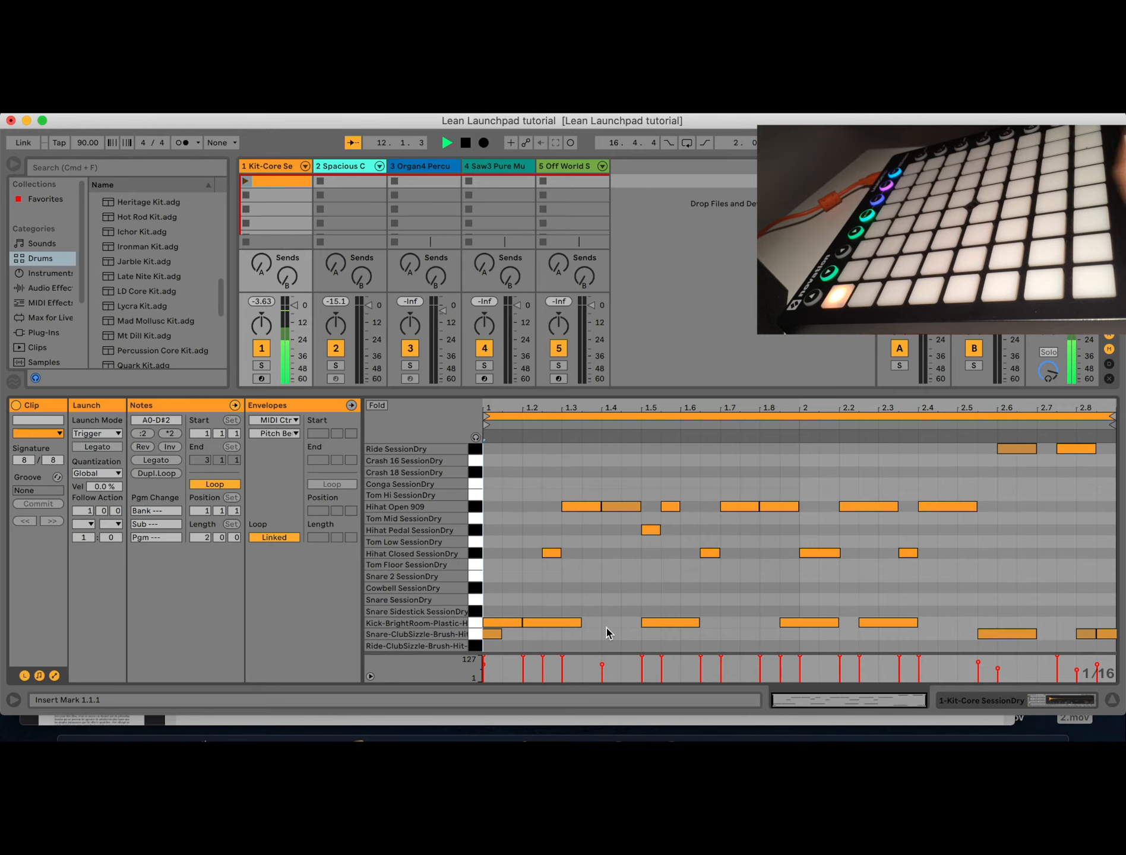
Step: Stop playback and copy the first Spacious clip from the arrangement into the first Session View slot of the Spacious Choir track
{"action": "key", "text": "Tab"}
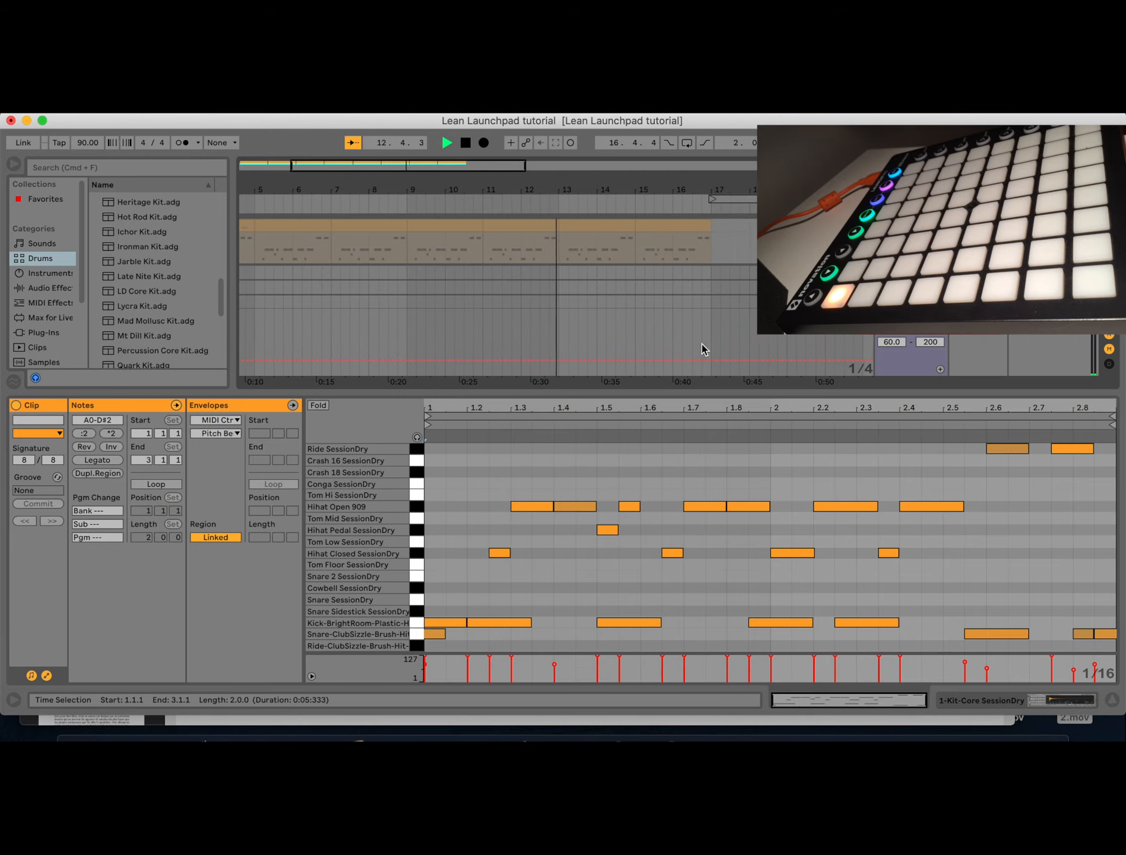
{"action": "key", "text": "space"}
{"action": "left_click", "coordinate": [865, 202]}
{"action": "scroll", "coordinate": [588, 249], "scroll_direction": "down", "scroll_amount": 2}
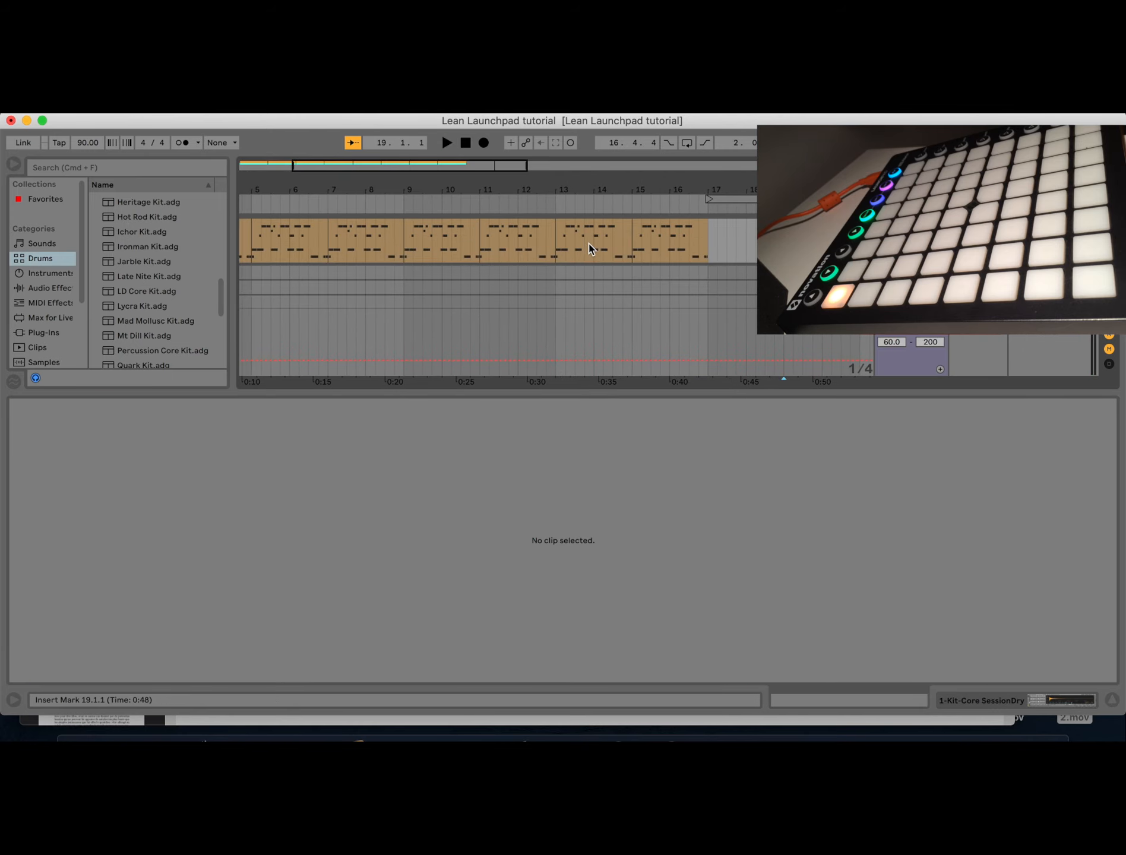
{"action": "left_click_drag", "start_coordinate": [580, 391], "coordinate": [572, 601]}
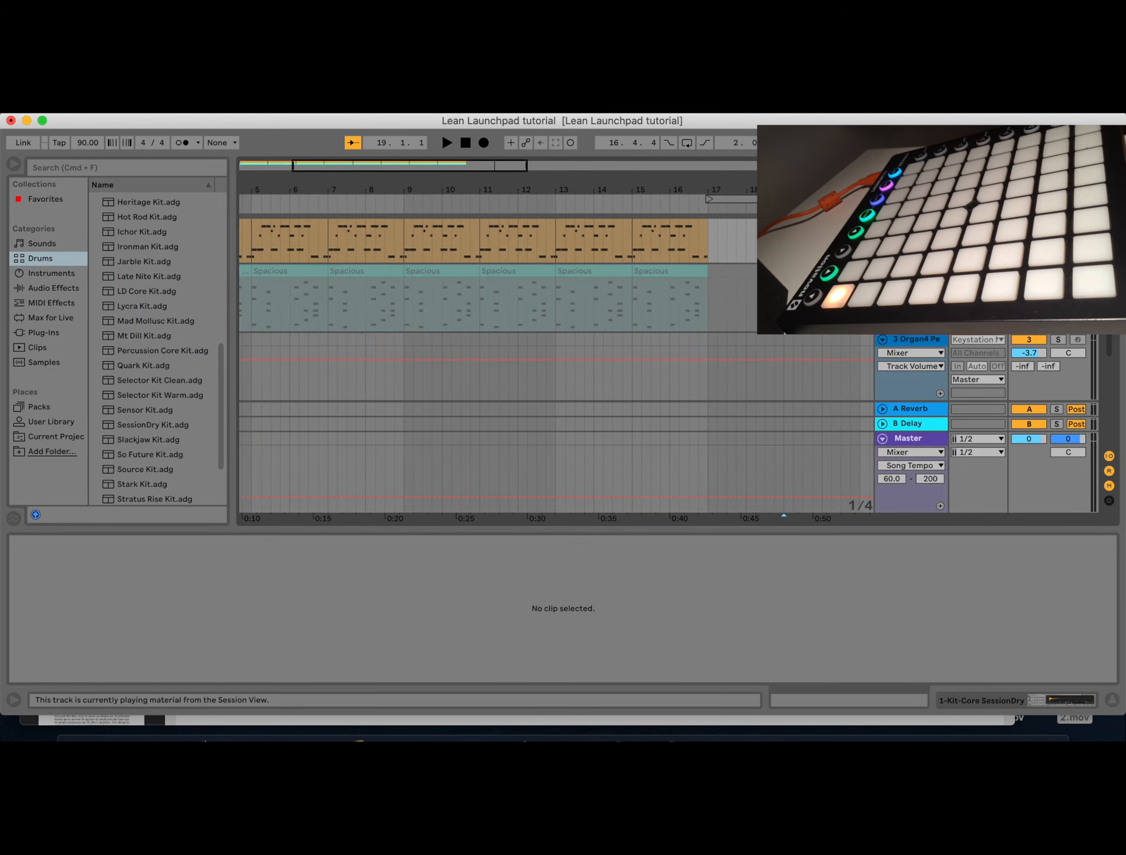
{"action": "left_click", "coordinate": [286, 290]}
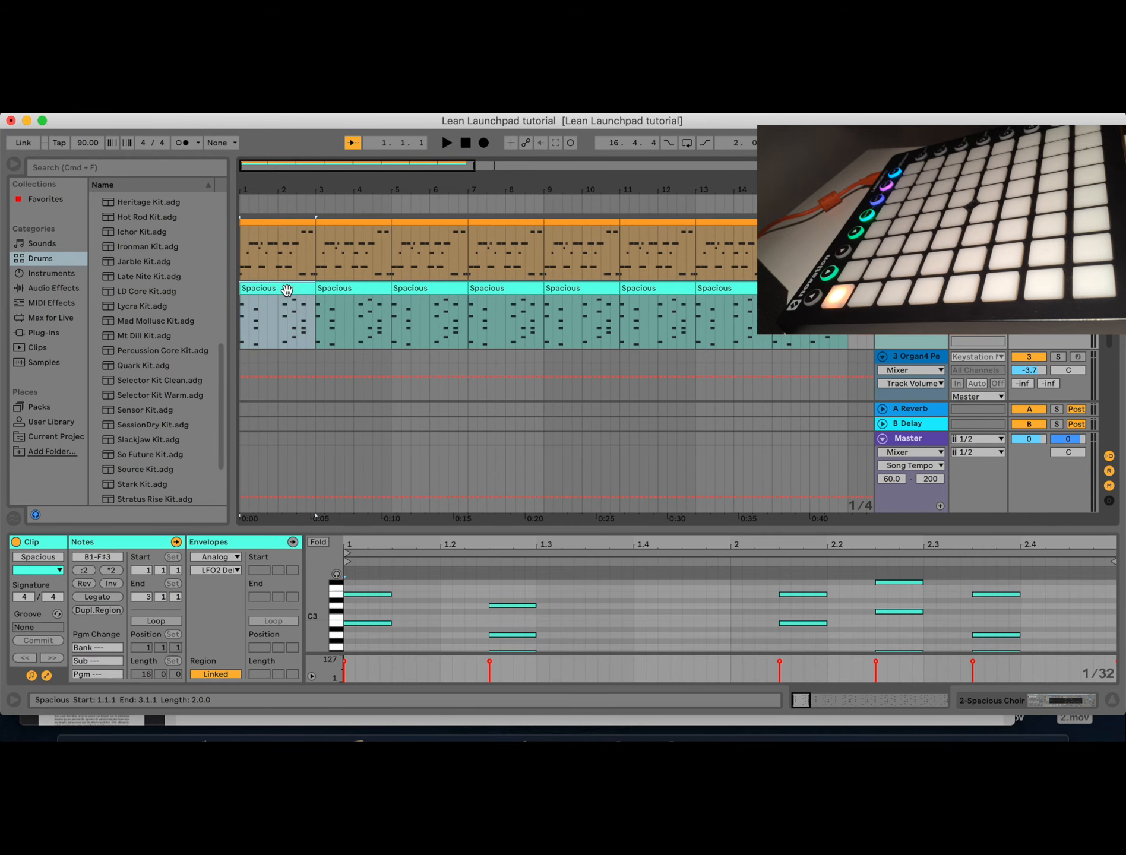
{"action": "key", "text": "Tab"}
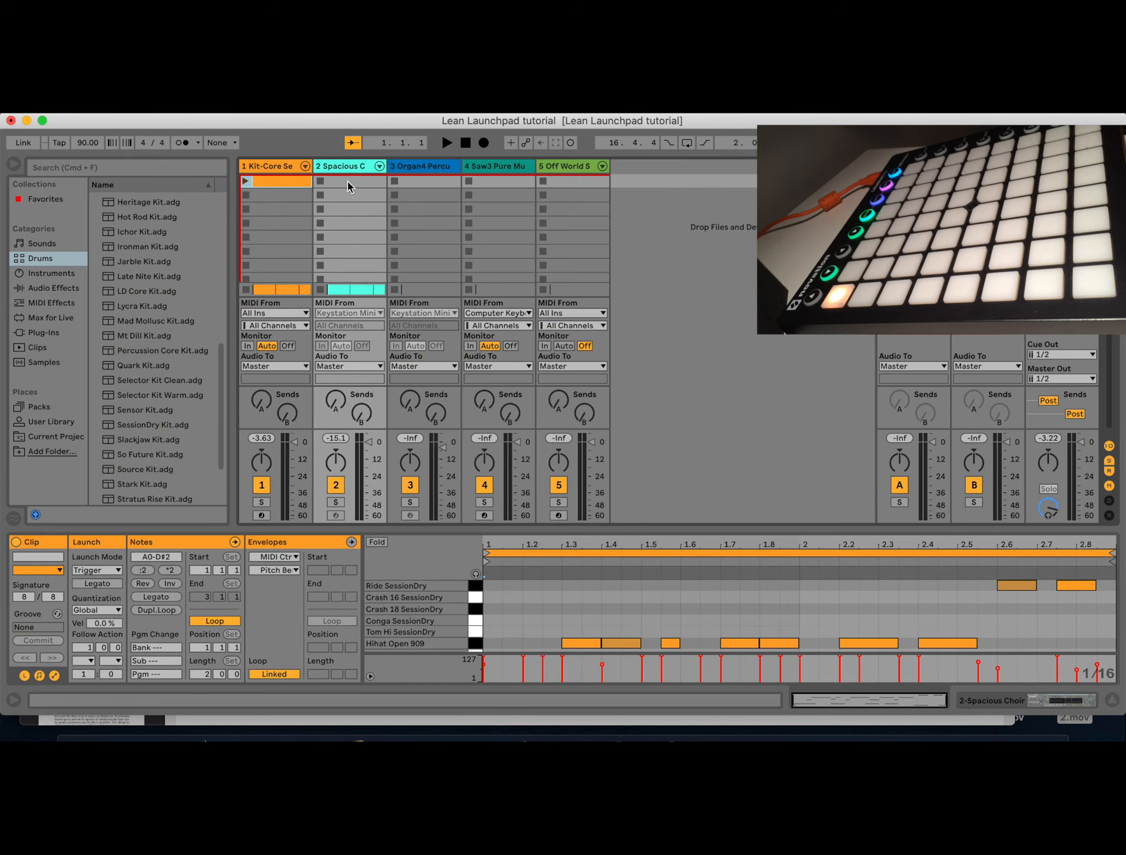
{"action": "left_click", "coordinate": [348, 182]}
{"action": "key", "text": "super+v"}
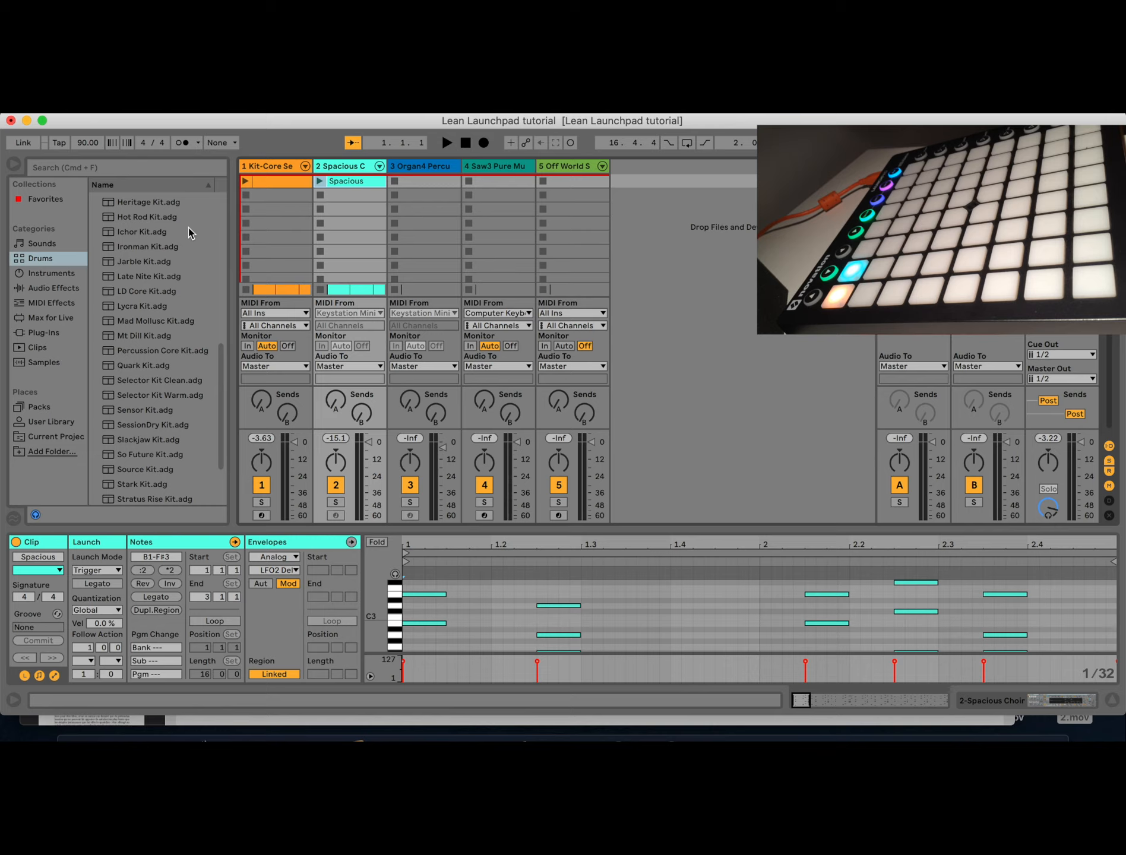
Step: Set the global launch quantization to 1 Bar
{"action": "left_click", "coordinate": [219, 143]}
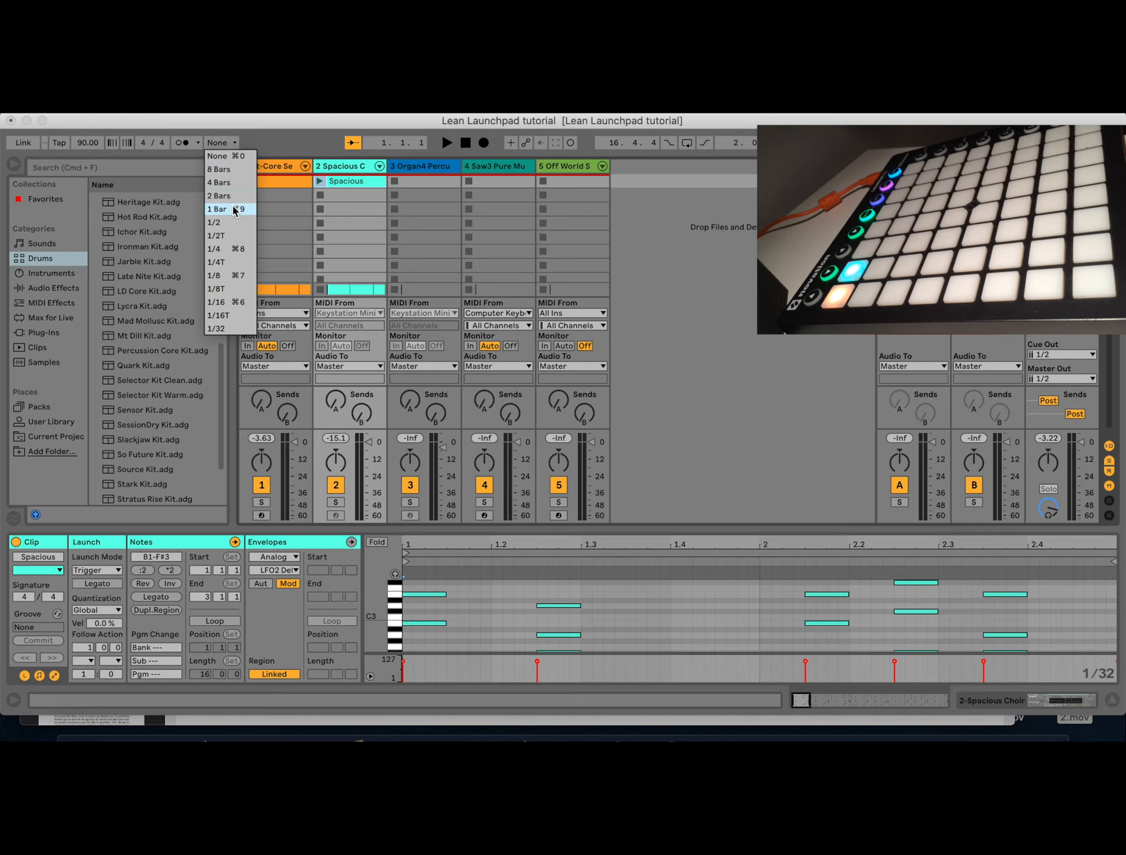
{"action": "left_click", "coordinate": [216, 209]}
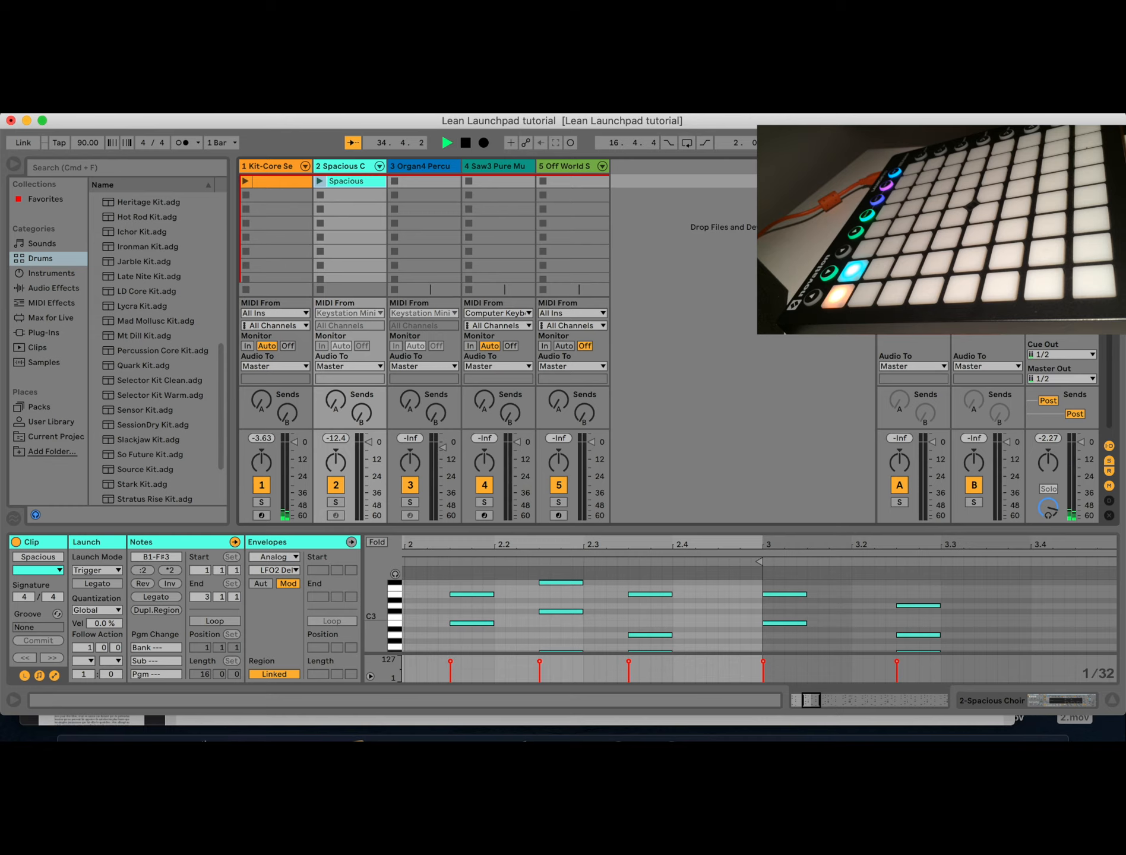
Step: Stop playback and copy the first Spacious clip in the arrangement onto the Organ4 Percussive track at bar 1
{"action": "key", "text": "Tab"}
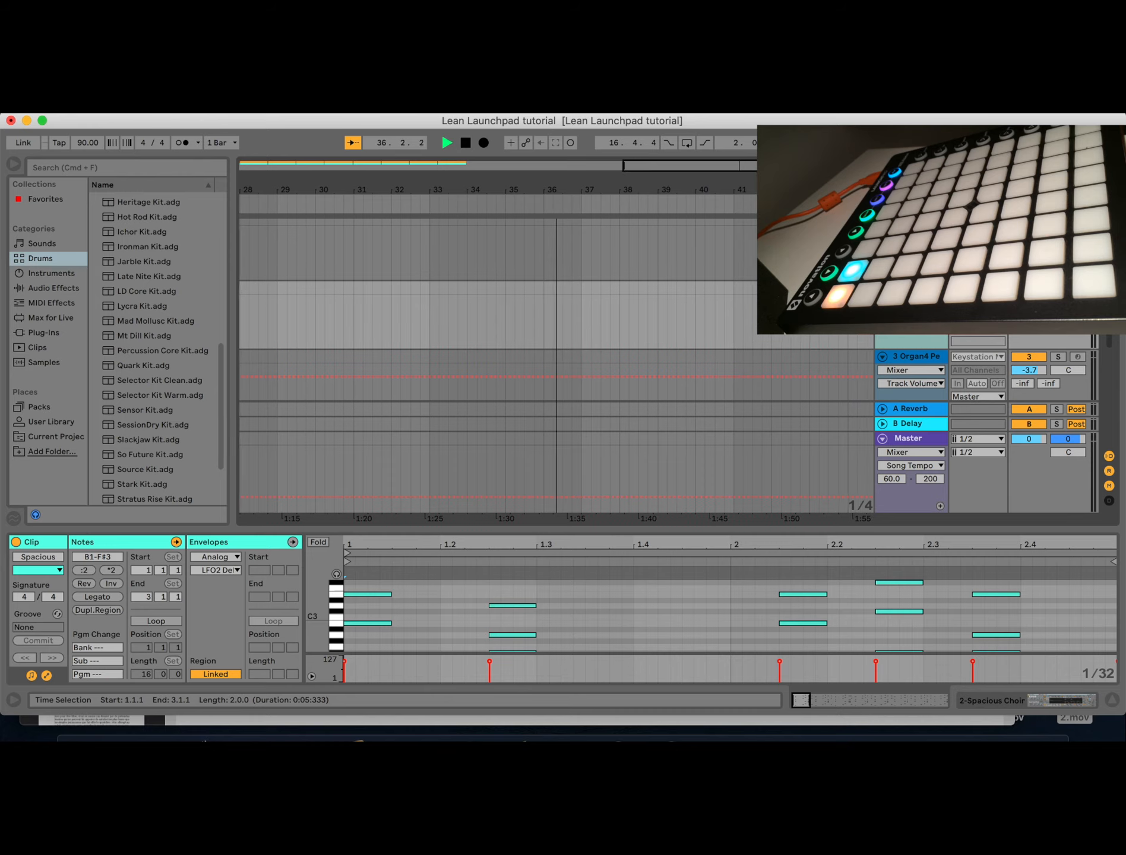
{"action": "key", "text": "space"}
{"action": "scroll", "coordinate": [285, 336], "scroll_direction": "left", "scroll_amount": 15}
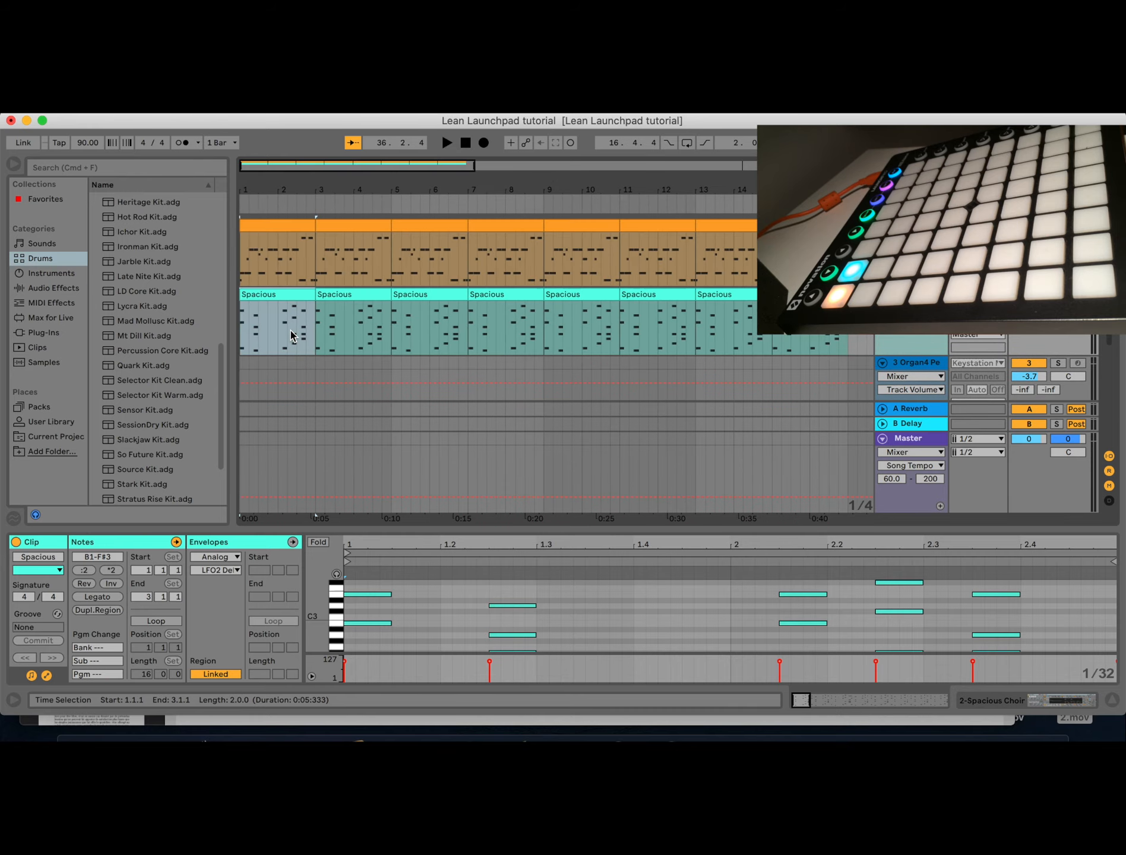
{"action": "scroll", "coordinate": [307, 341], "scroll_direction": "down", "scroll_amount": 5}
{"action": "scroll", "coordinate": [307, 341], "scroll_direction": "down", "scroll_amount": 3}
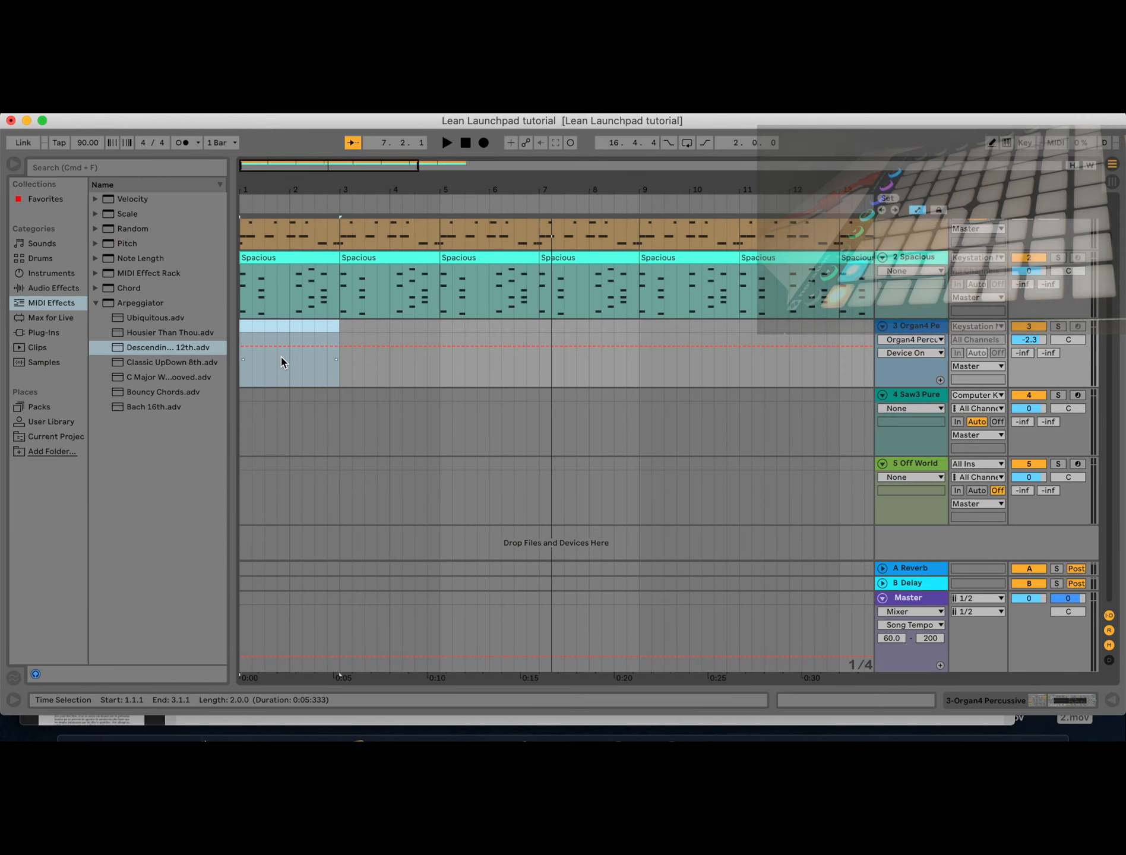
{"action": "left_click_drag", "start_coordinate": [282, 359], "coordinate": [305, 279]}
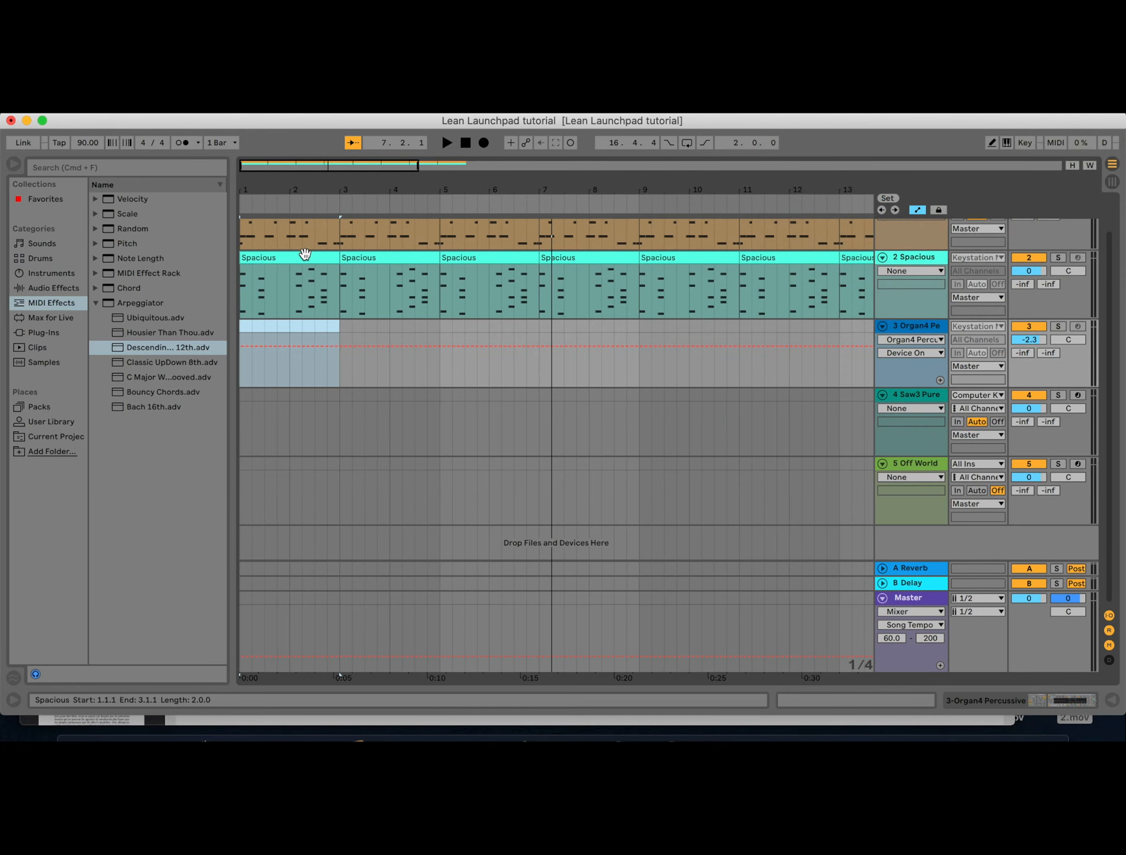
{"action": "left_click", "coordinate": [298, 259]}
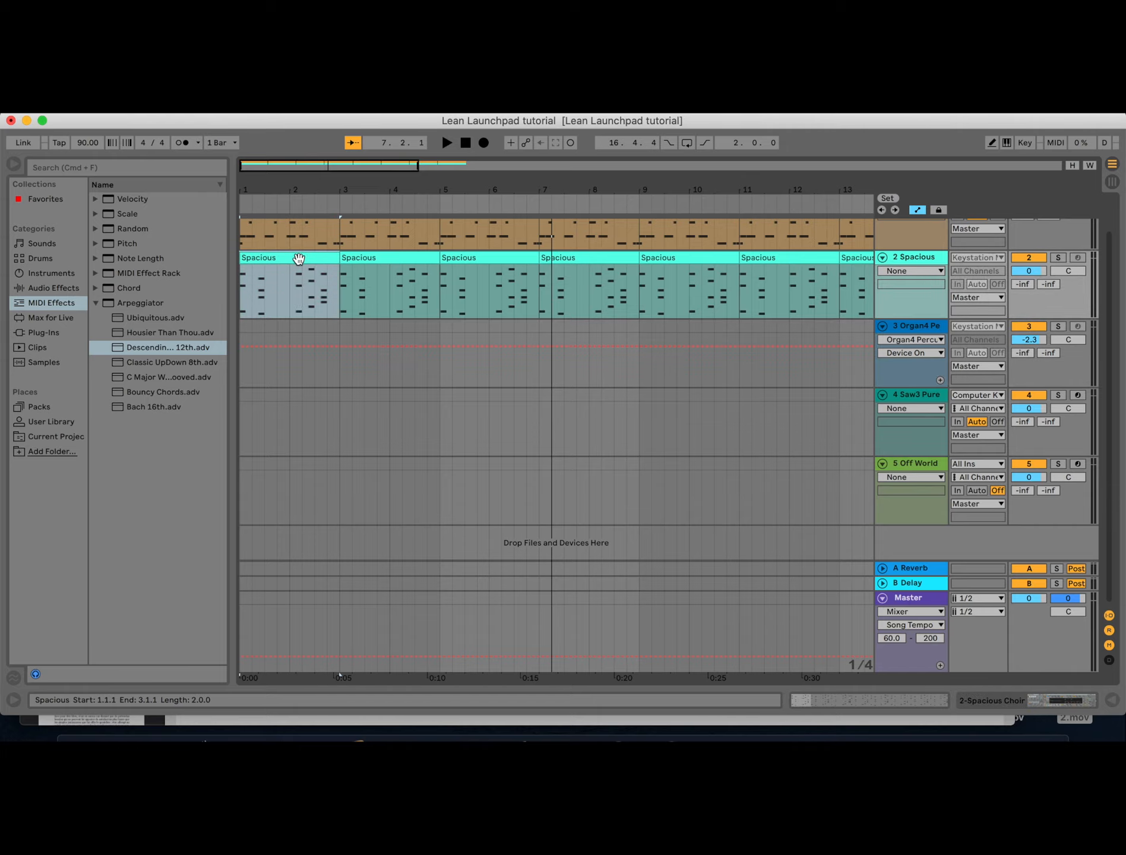
{"action": "left_click_drag", "start_coordinate": [298, 259], "coordinate": [283, 327]}
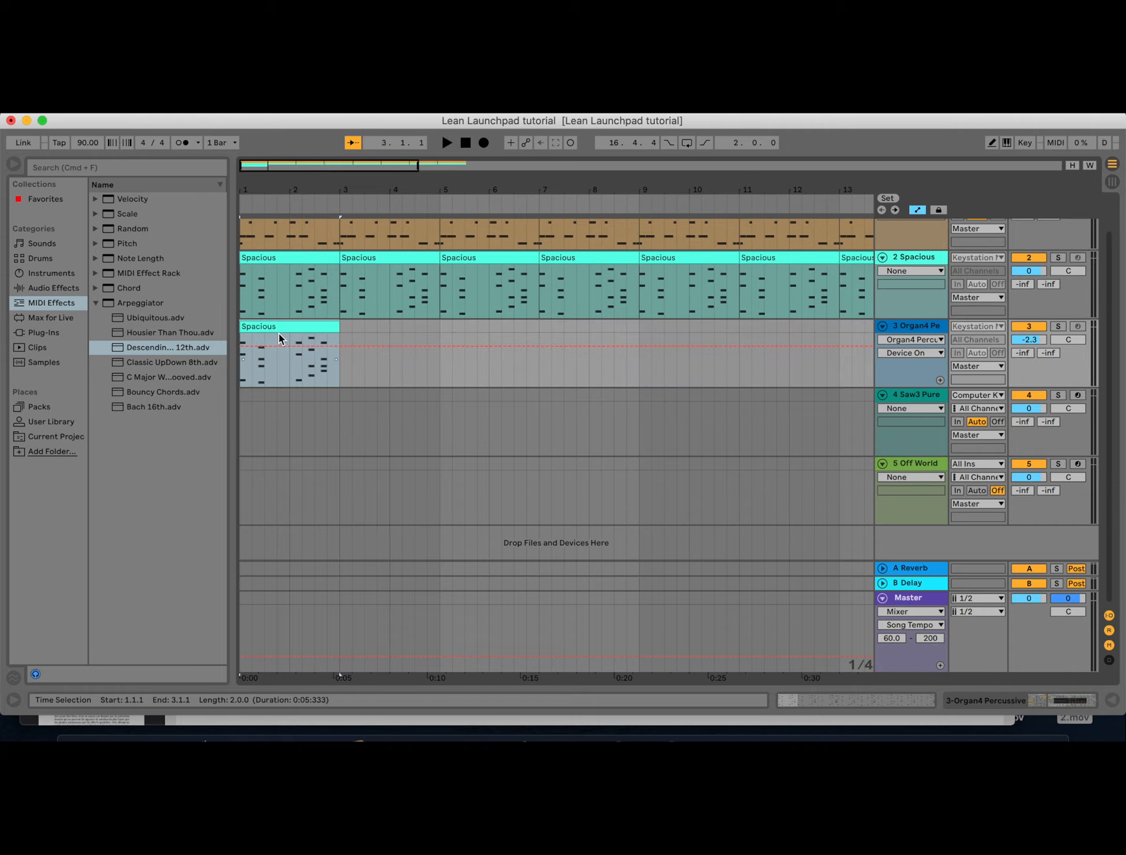
Step: Open the Organ4 Percussive track's clip in an enlarged note editor and choose a grid size for its notes
{"action": "double_click", "coordinate": [283, 327]}
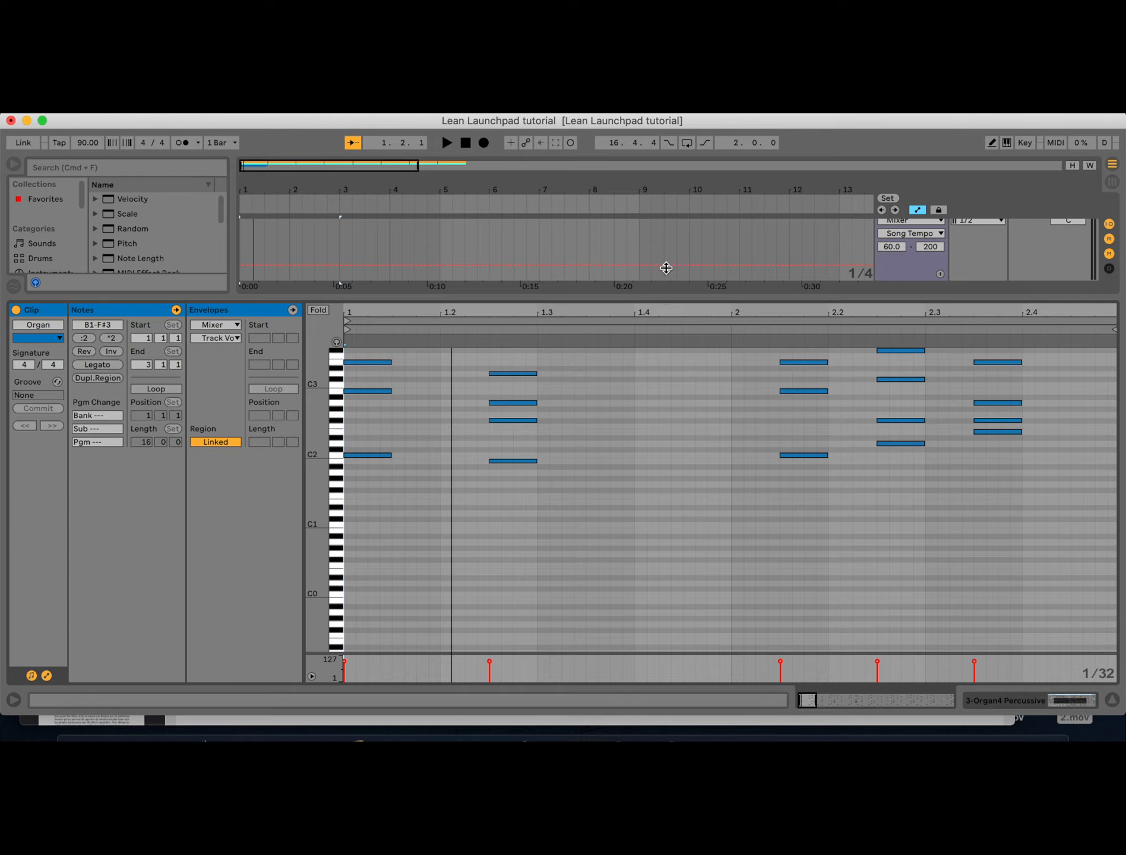
{"action": "left_click_drag", "start_coordinate": [666, 297], "coordinate": [665, 191]}
{"action": "key", "text": "minus"}
{"action": "scroll", "coordinate": [668, 482], "scroll_direction": "up", "scroll_amount": 2}
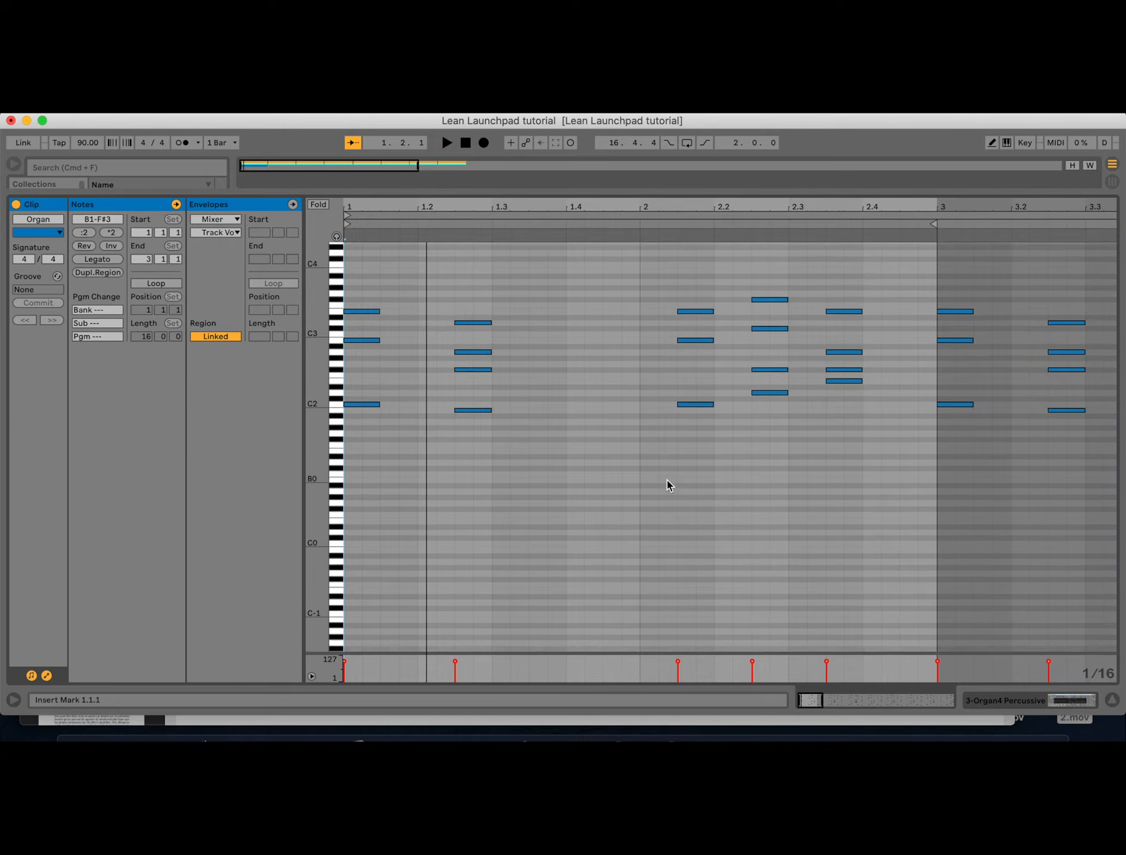
{"action": "right_click", "coordinate": [667, 481]}
{"action": "left_click", "coordinate": [742, 546]}
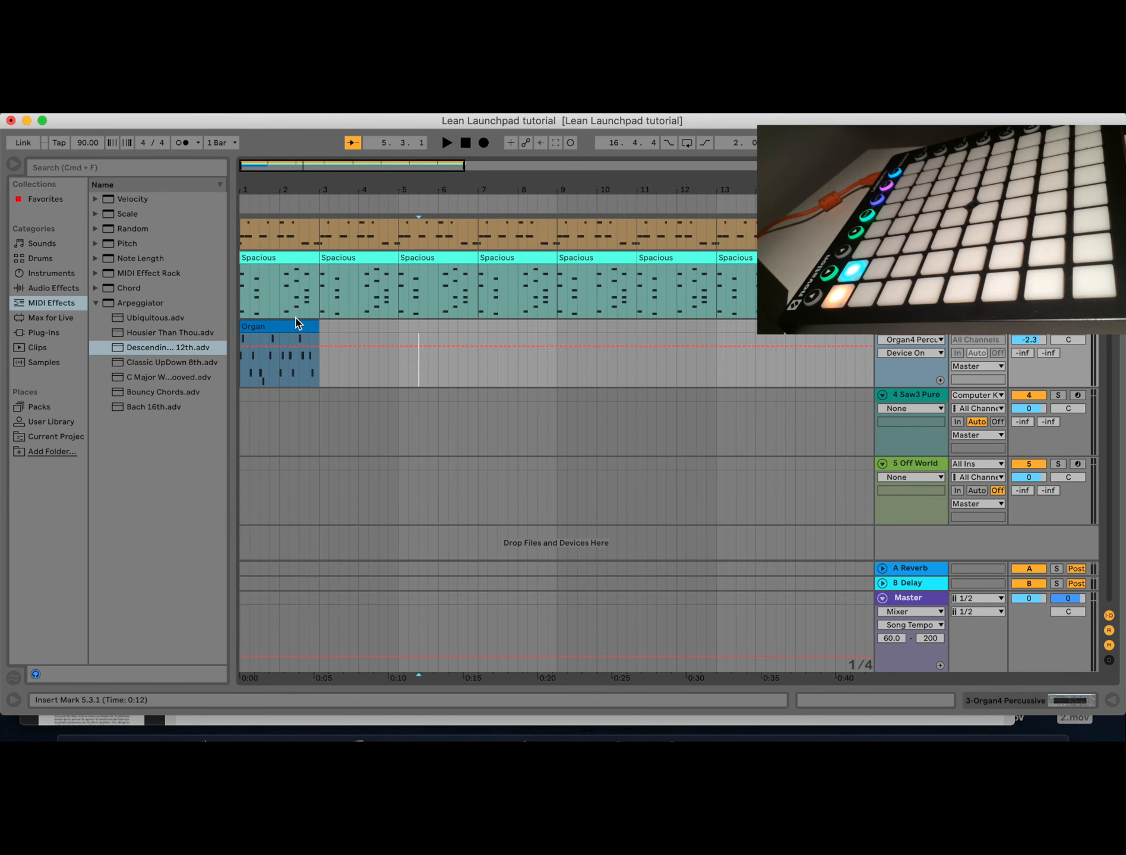
Step: Play the first two bars of the arrangement to hear the organ part with the other tracks
{"action": "key", "text": "space"}
{"action": "key", "text": "space"}
{"action": "key", "text": "Home"}
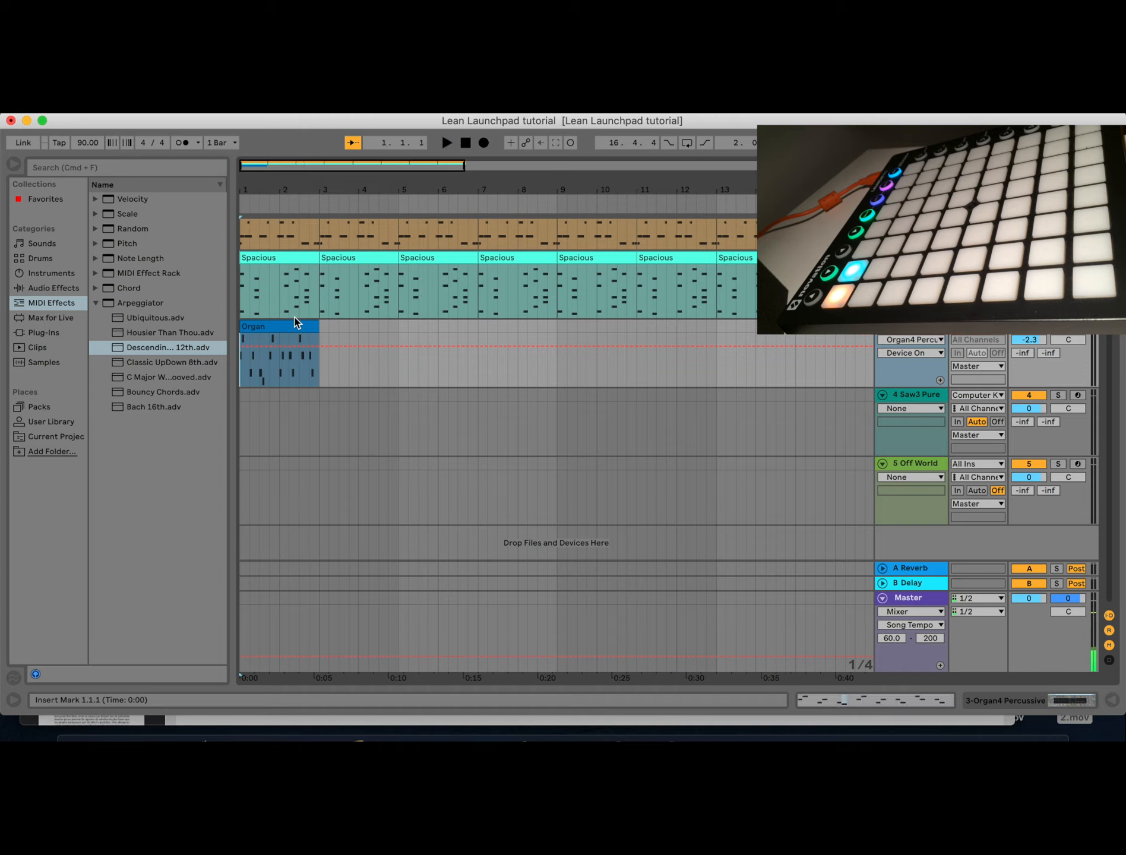
{"action": "key", "text": "space"}
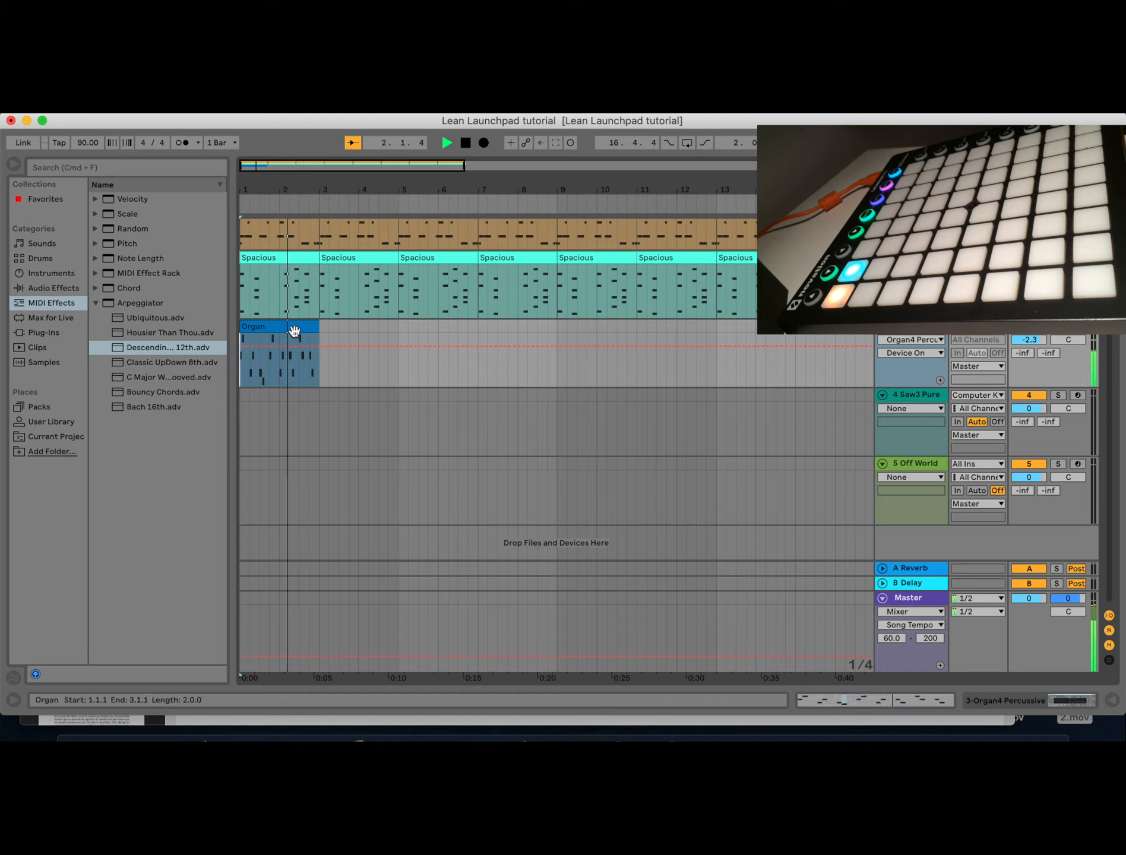
{"action": "key", "text": "space"}
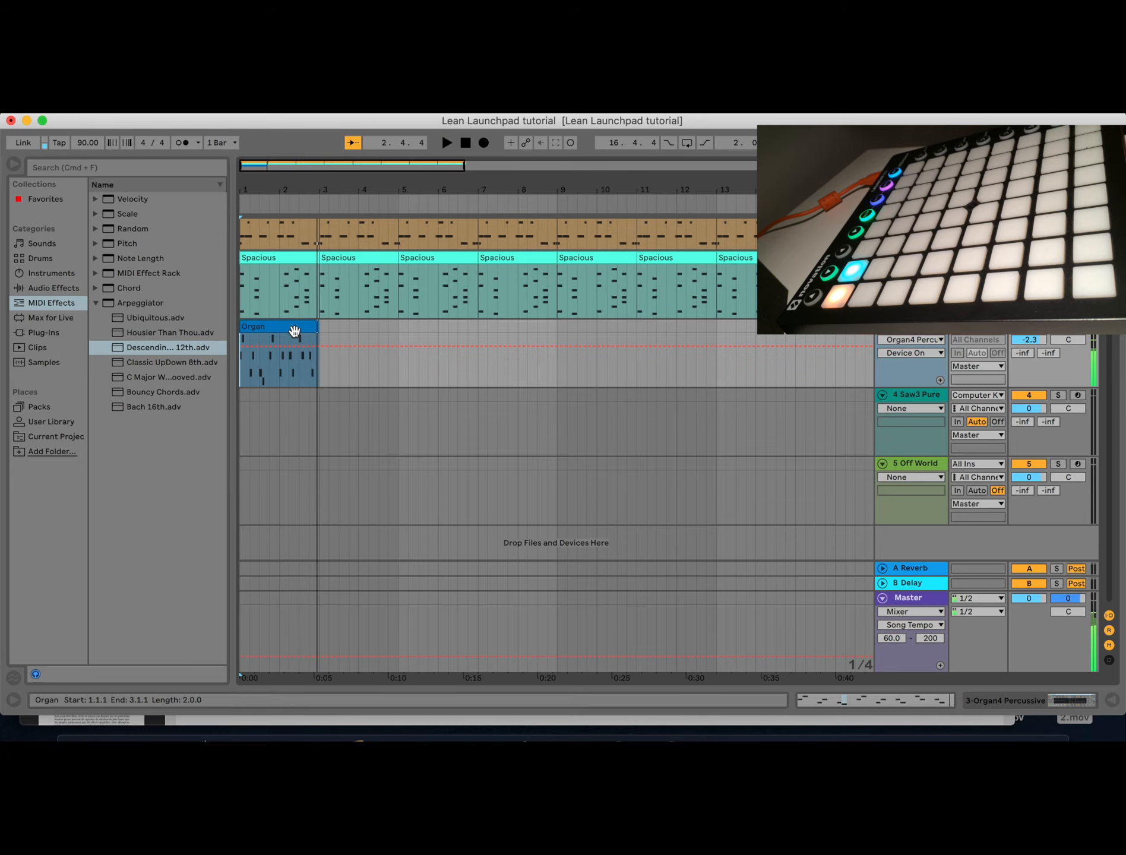
Step: Copy the Organ clip from the arrangement into the first Session View slot of the Organ4 Percussive track
{"action": "left_click", "coordinate": [294, 330]}
{"action": "key", "text": "Tab"}
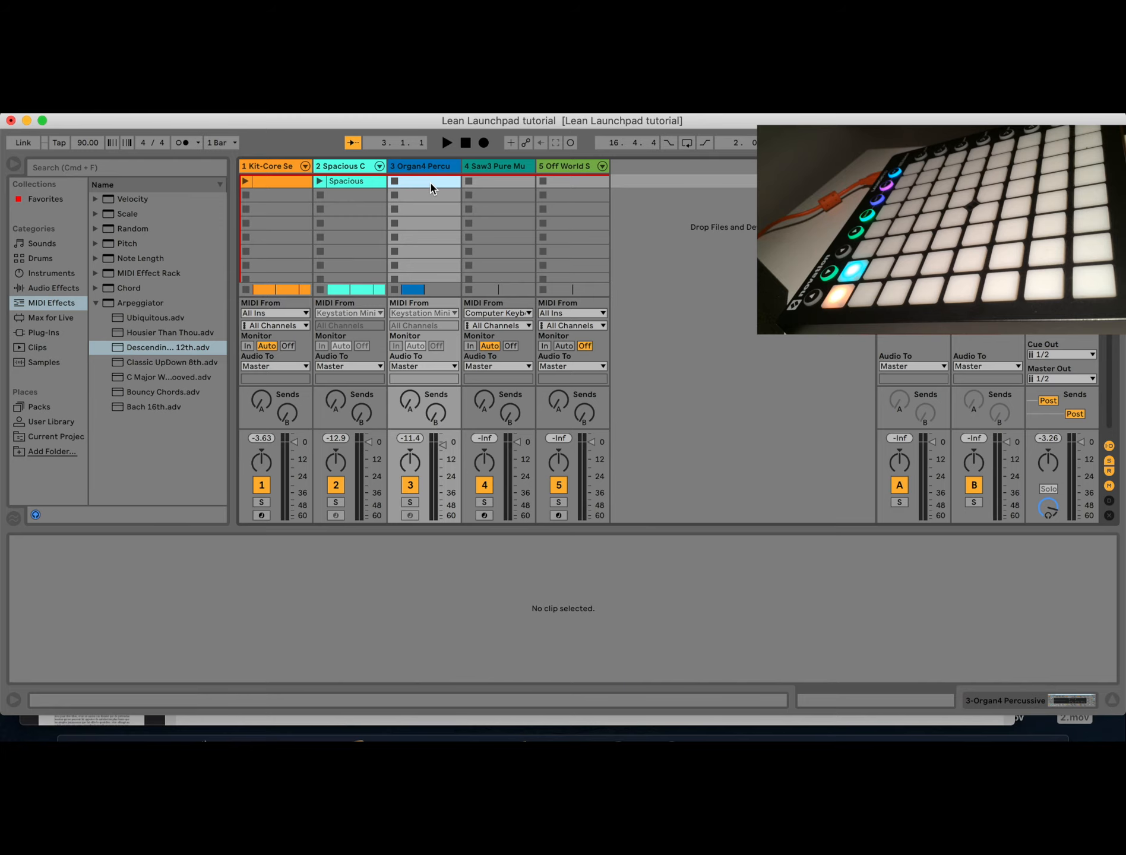
{"action": "key", "text": "super+v"}
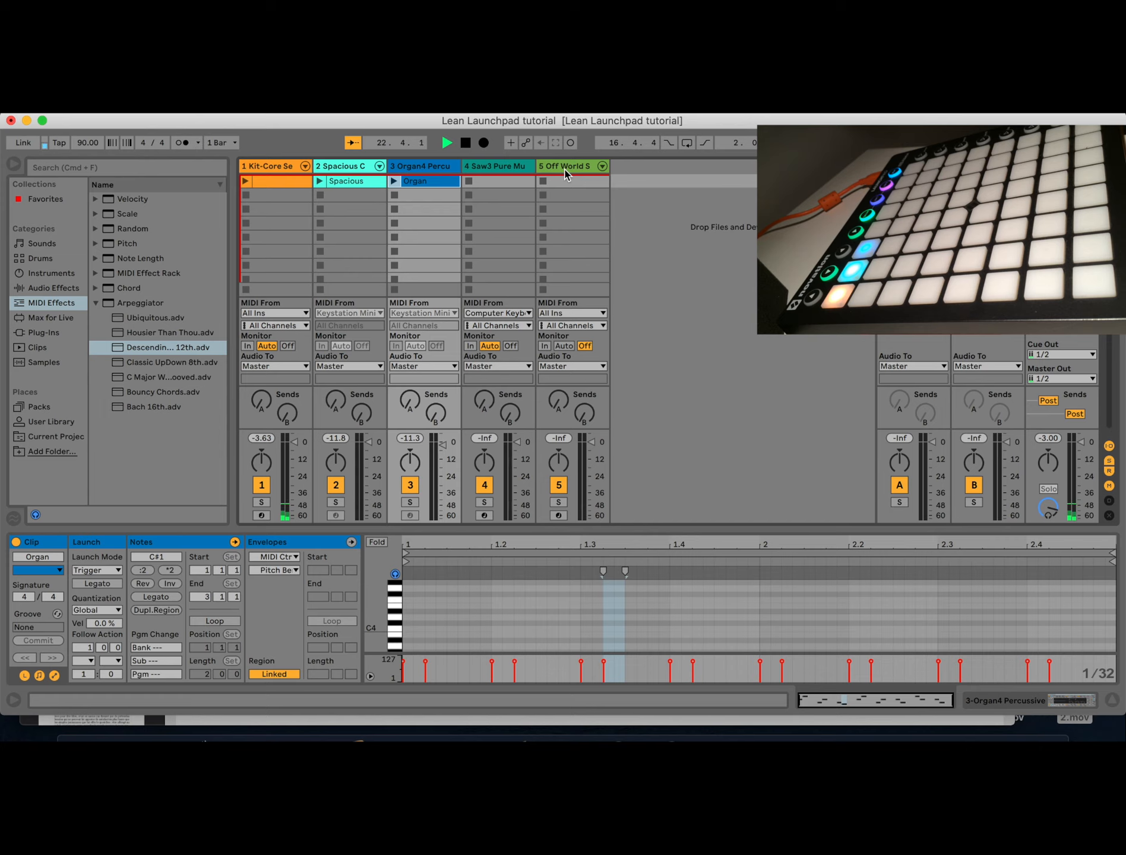
Step: Stop playback and copy the Prec clip from the arrangement into the first Session View slot of the Brainfreeze track
{"action": "key", "text": "Tab"}
{"action": "key", "text": "space"}
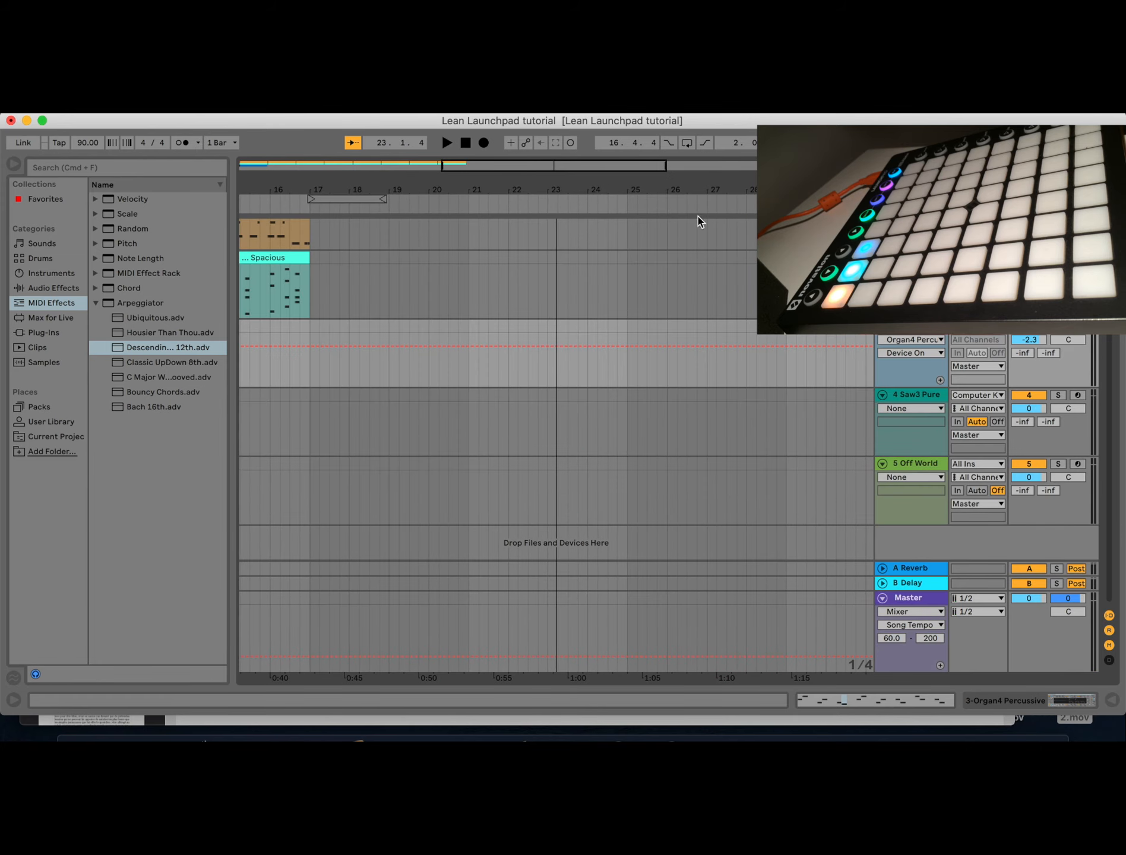
{"action": "scroll", "coordinate": [345, 283], "scroll_direction": "left", "scroll_amount": 10}
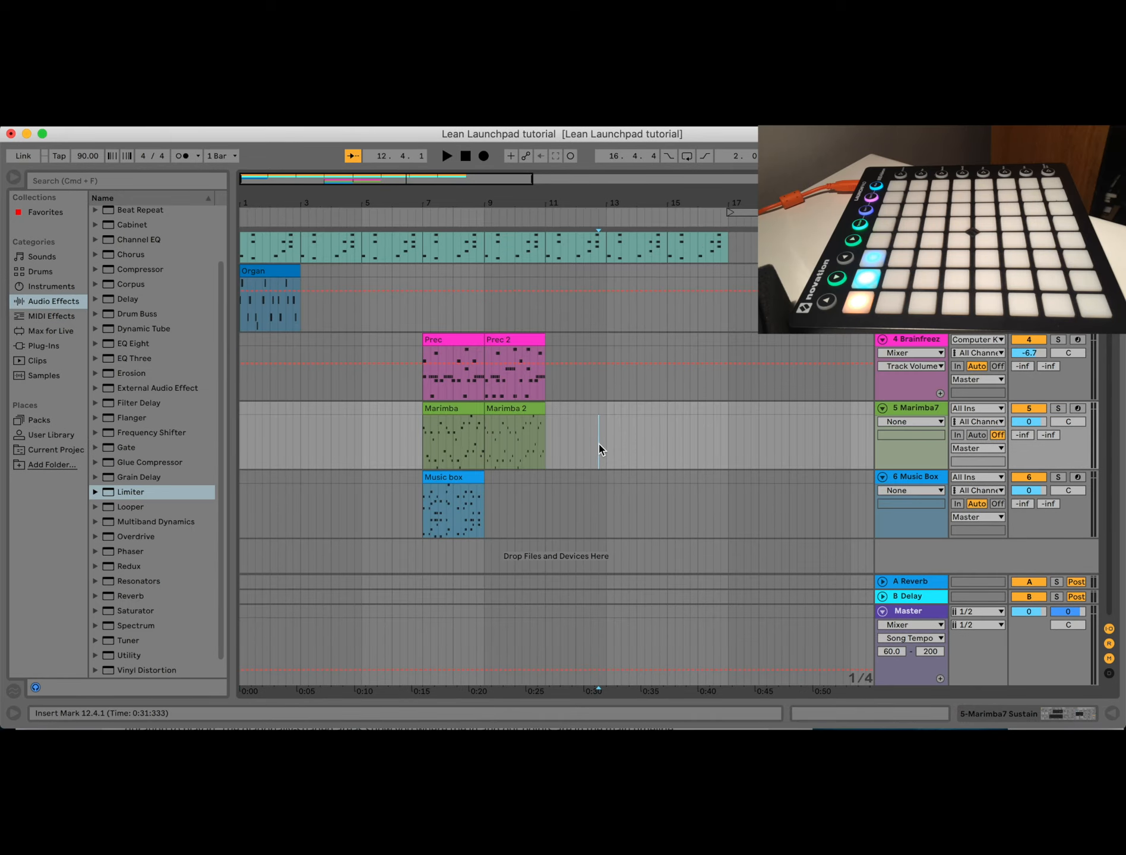
{"action": "scroll", "coordinate": [589, 458], "scroll_direction": "up", "scroll_amount": 2}
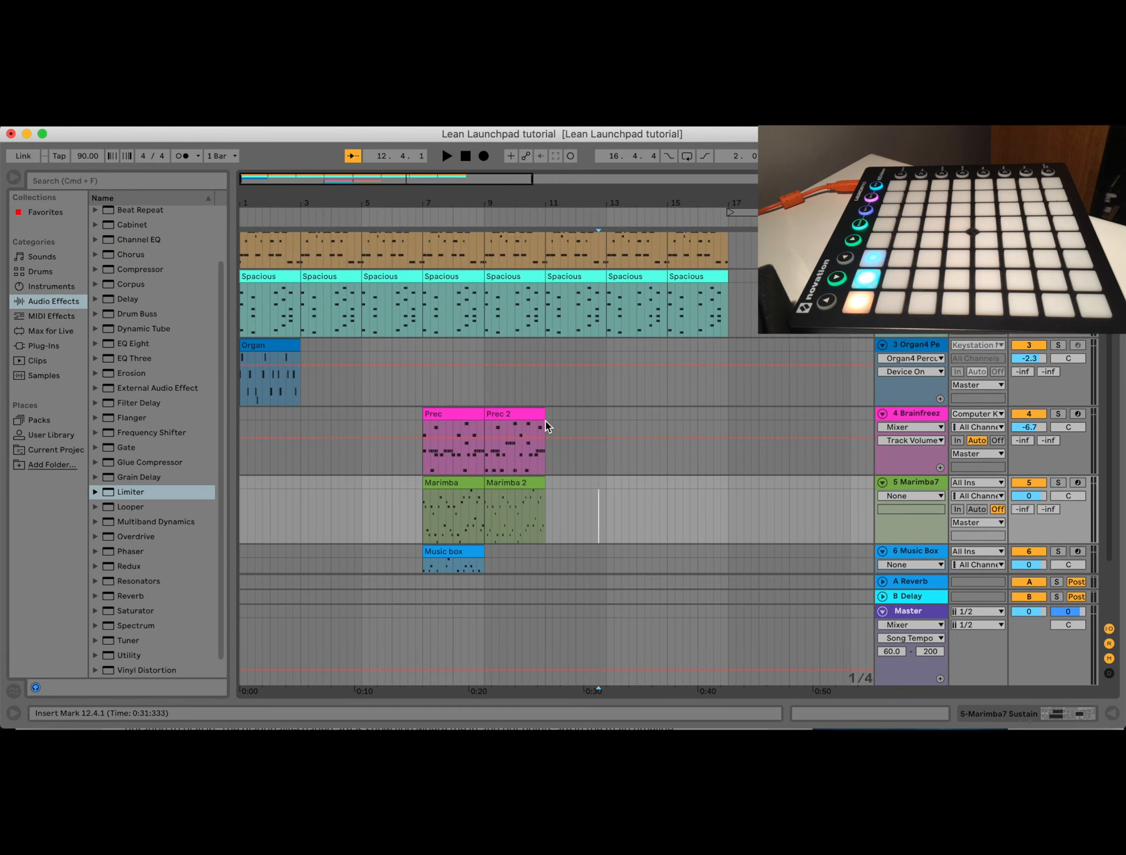
{"action": "scroll", "coordinate": [546, 428], "scroll_direction": "up", "scroll_amount": 2}
{"action": "left_click", "coordinate": [455, 409]}
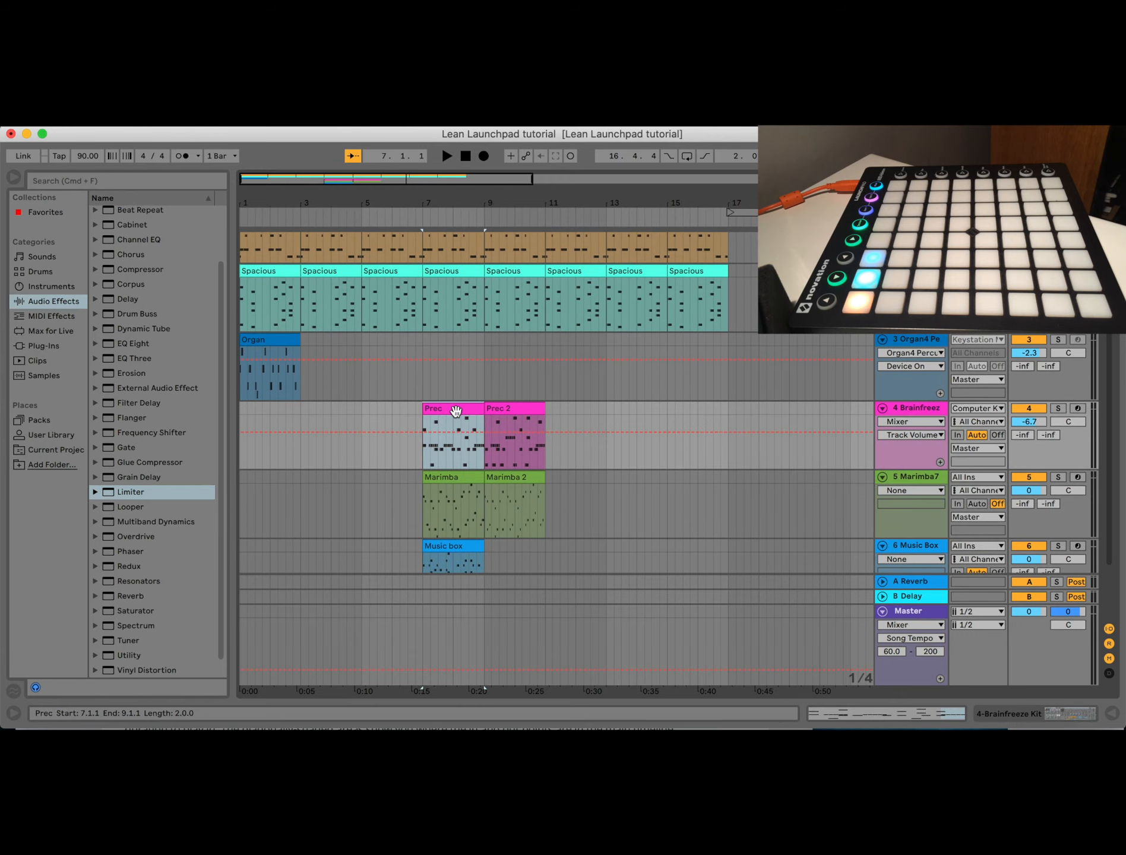
{"action": "key", "text": "Tab"}
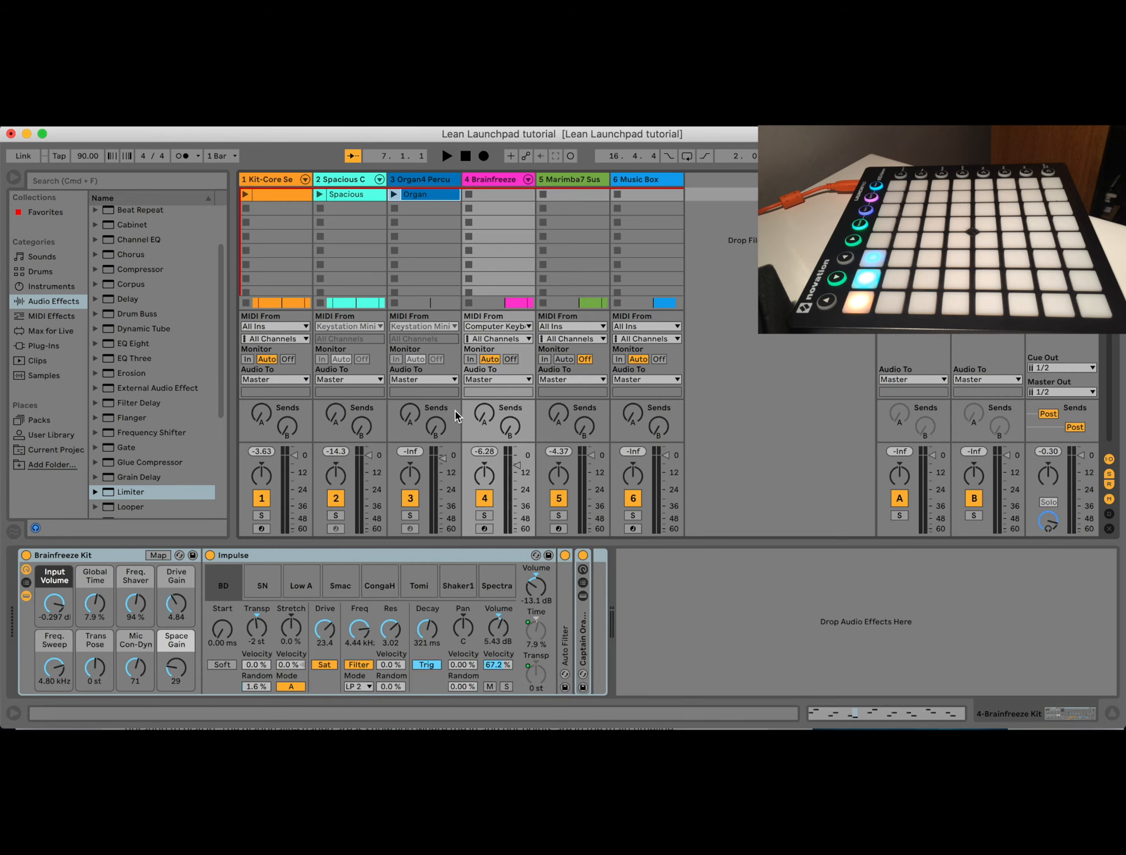
{"action": "left_click", "coordinate": [510, 196]}
{"action": "key", "text": "super+v"}
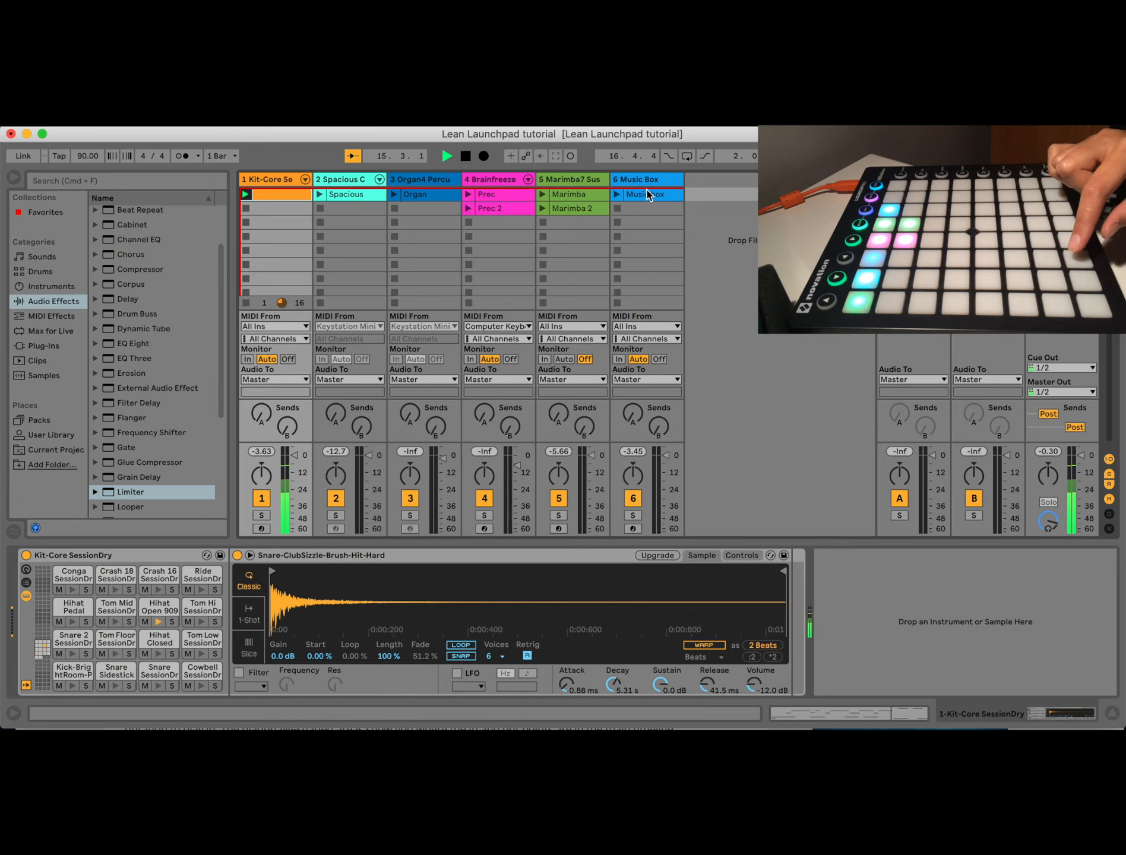
Step: Lower the volumes of tracks 1 to 5 together in the arrangement, bringing the Marimba7 track to -2.1 dB
{"action": "key", "text": "Tab"}
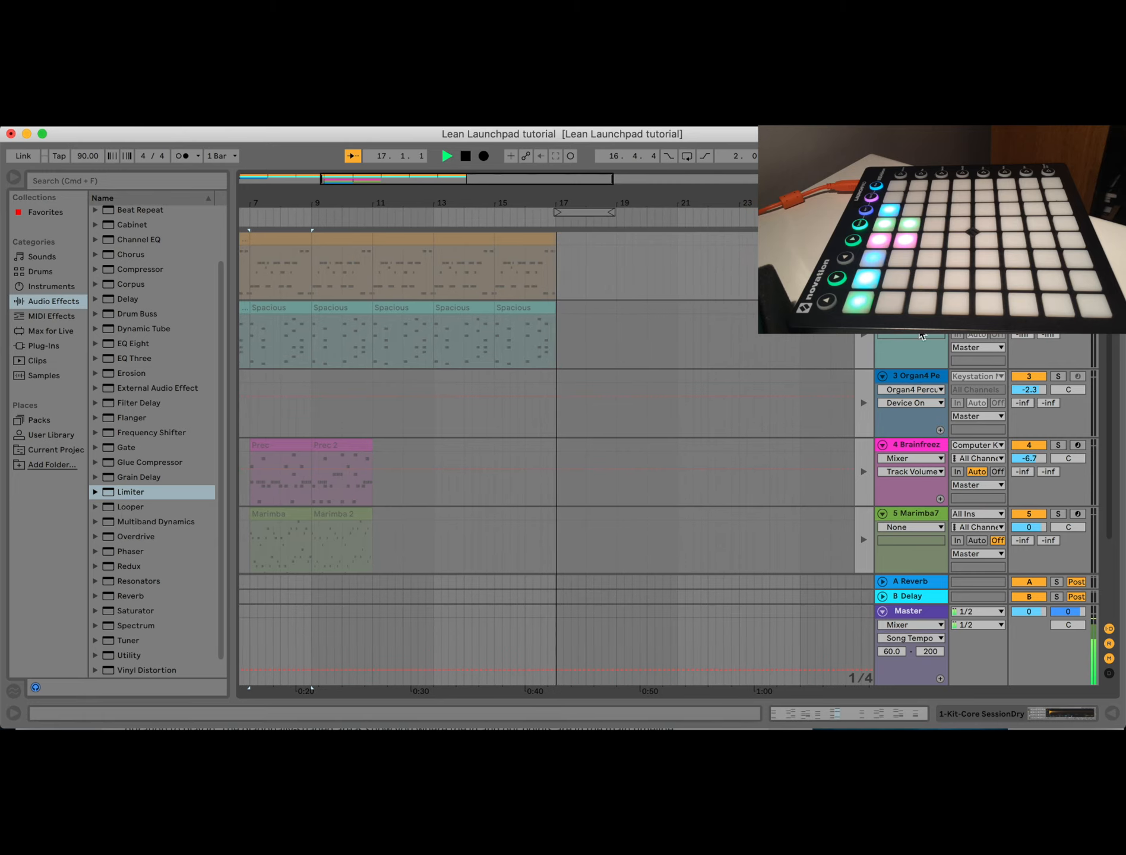
{"action": "left_click", "coordinate": [924, 514]}
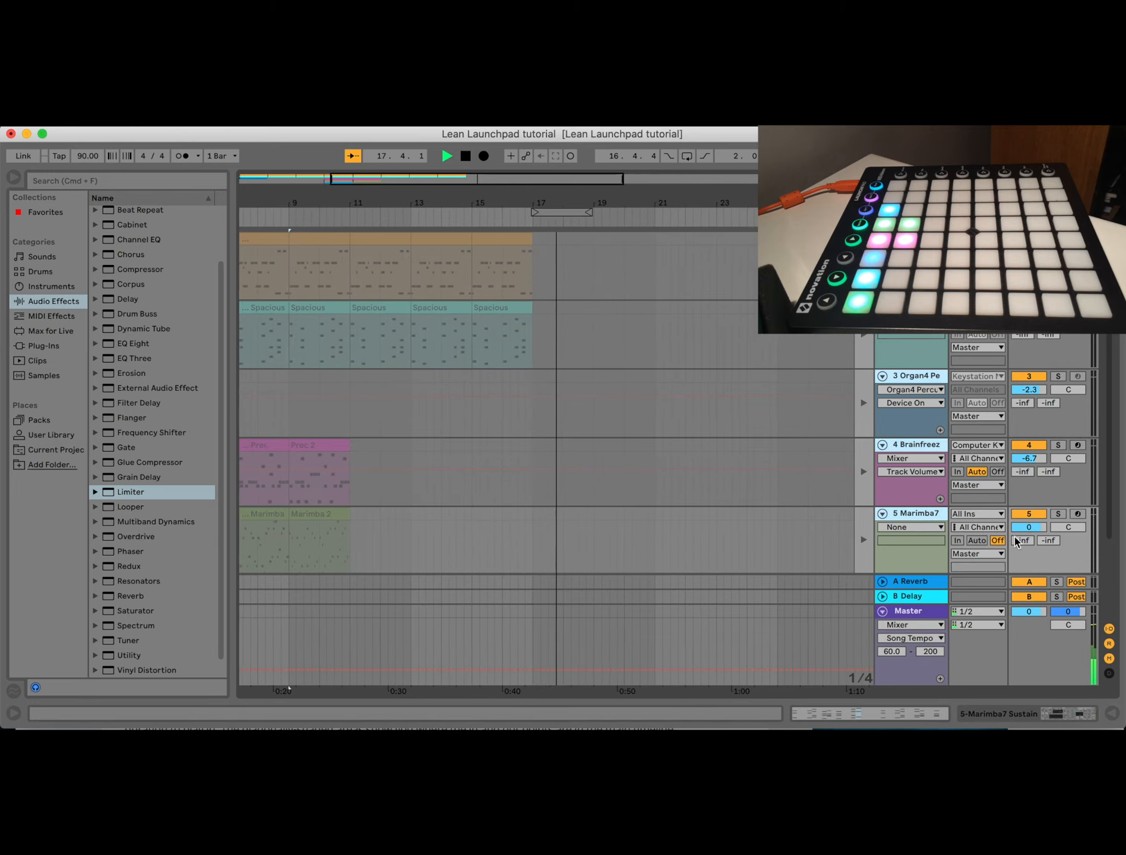
{"action": "left_click_drag", "start_coordinate": [1037, 528], "coordinate": [1040, 537]}
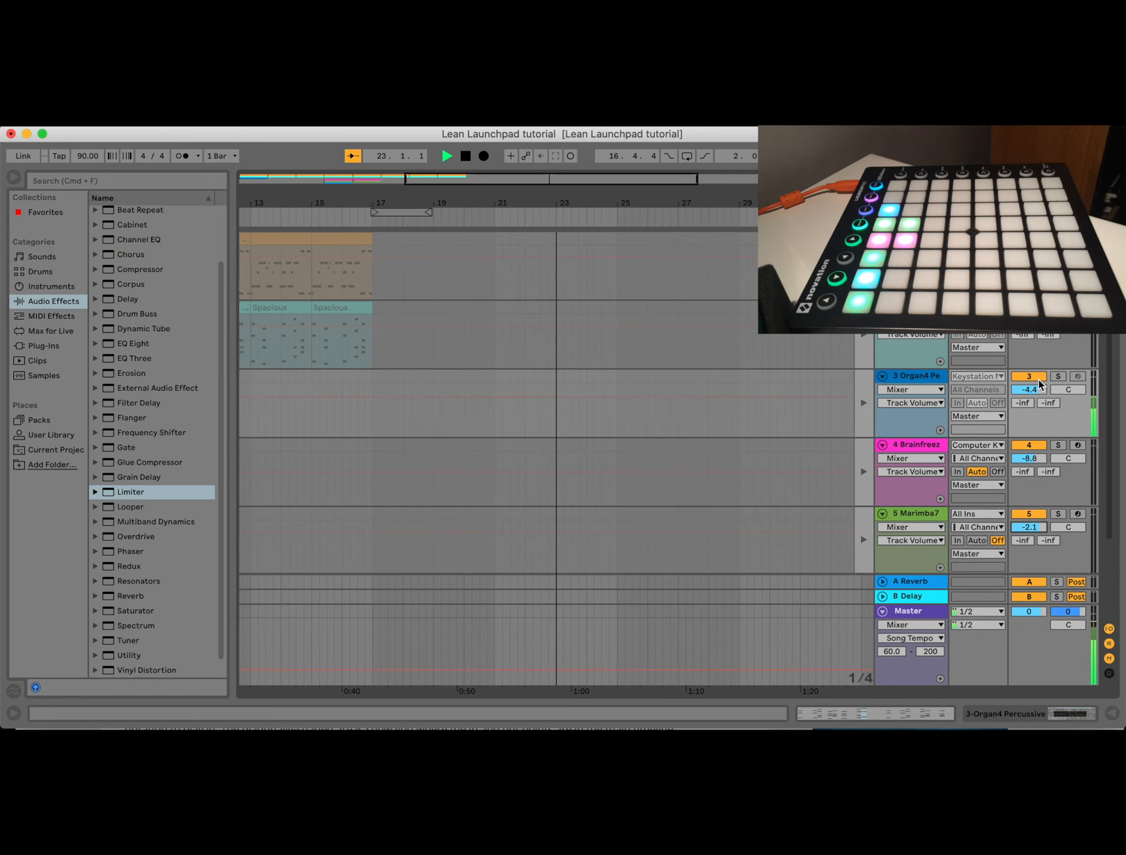
Step: Turn on looping for the Organ, Music box, Prec and Spacious clips in Session View
{"action": "key", "text": "Tab"}
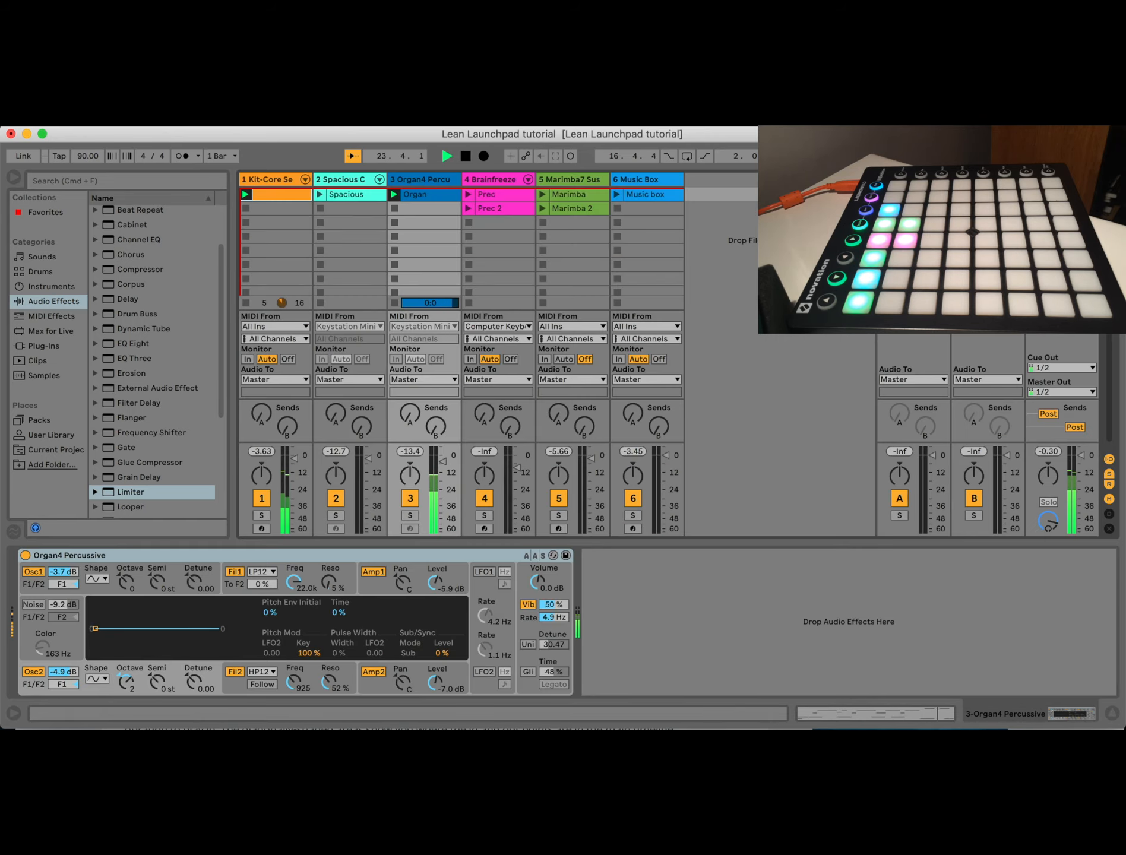
{"action": "left_click", "coordinate": [433, 194]}
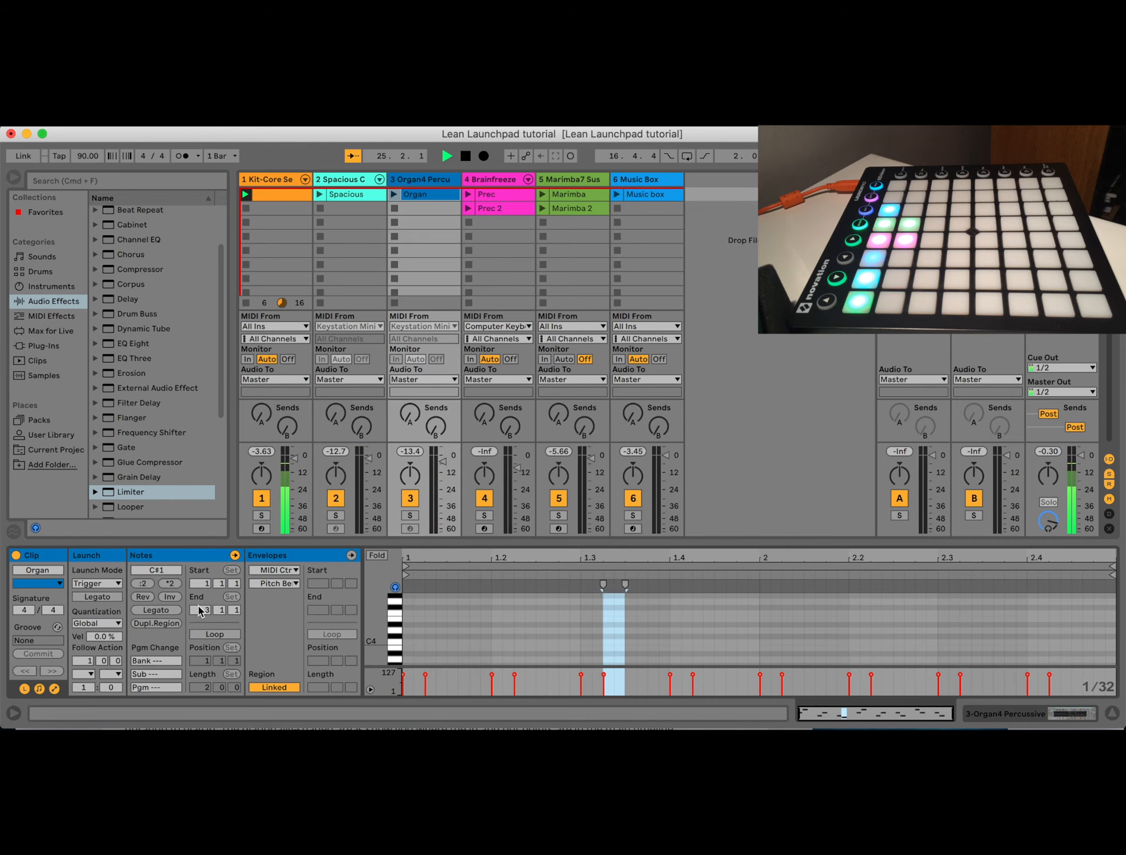
{"action": "left_click", "coordinate": [215, 634]}
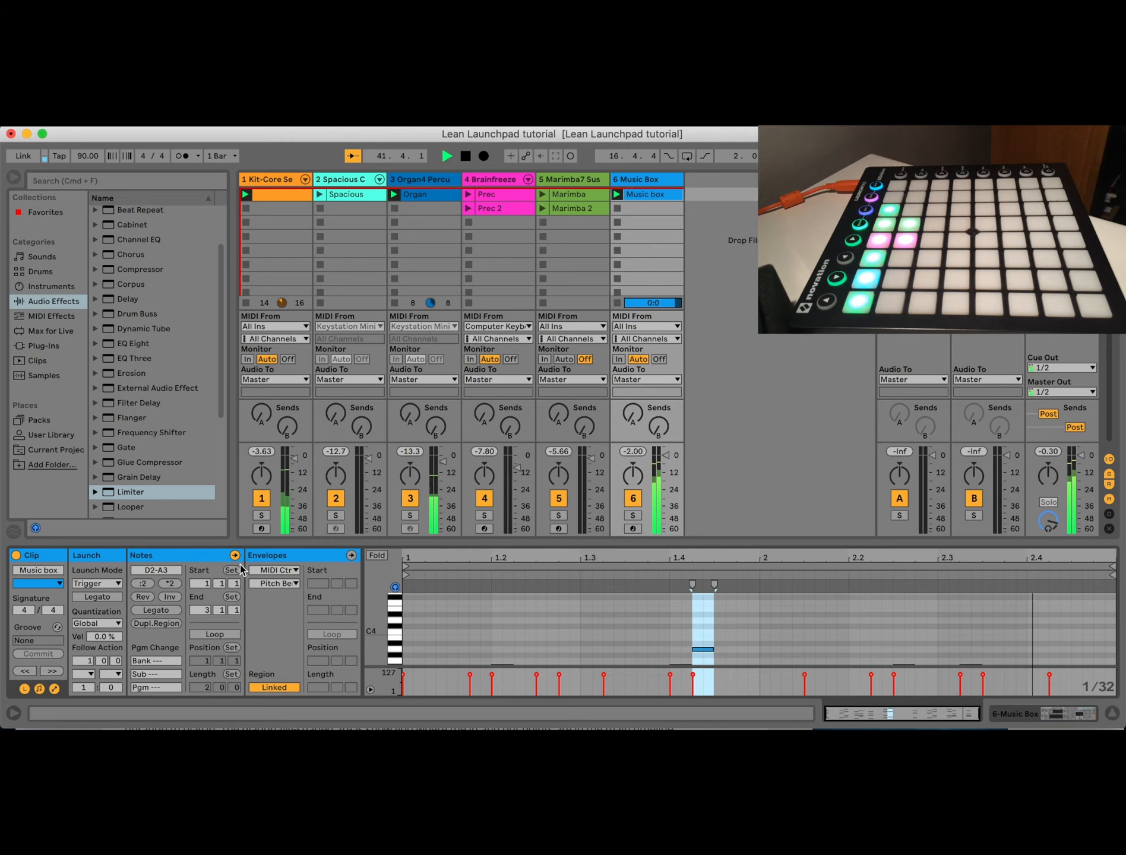
{"action": "left_click", "coordinate": [219, 635]}
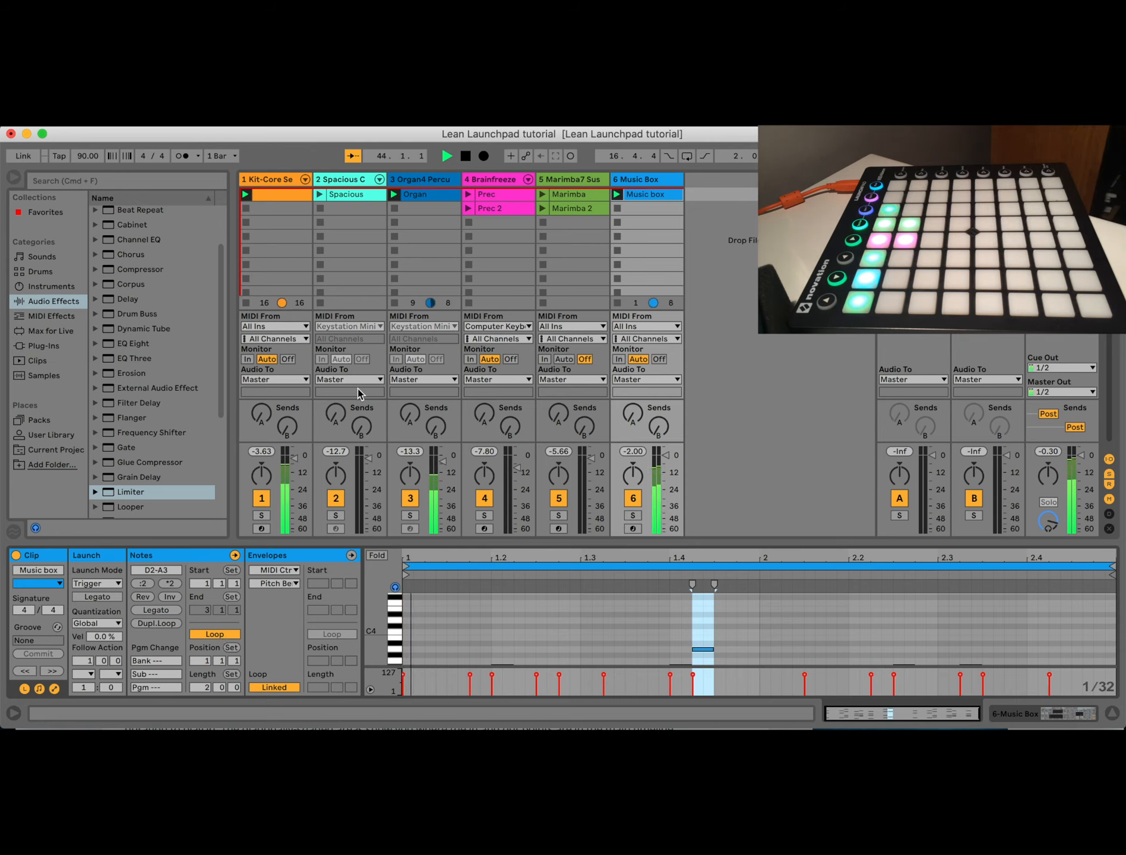
{"action": "left_click", "coordinate": [491, 195]}
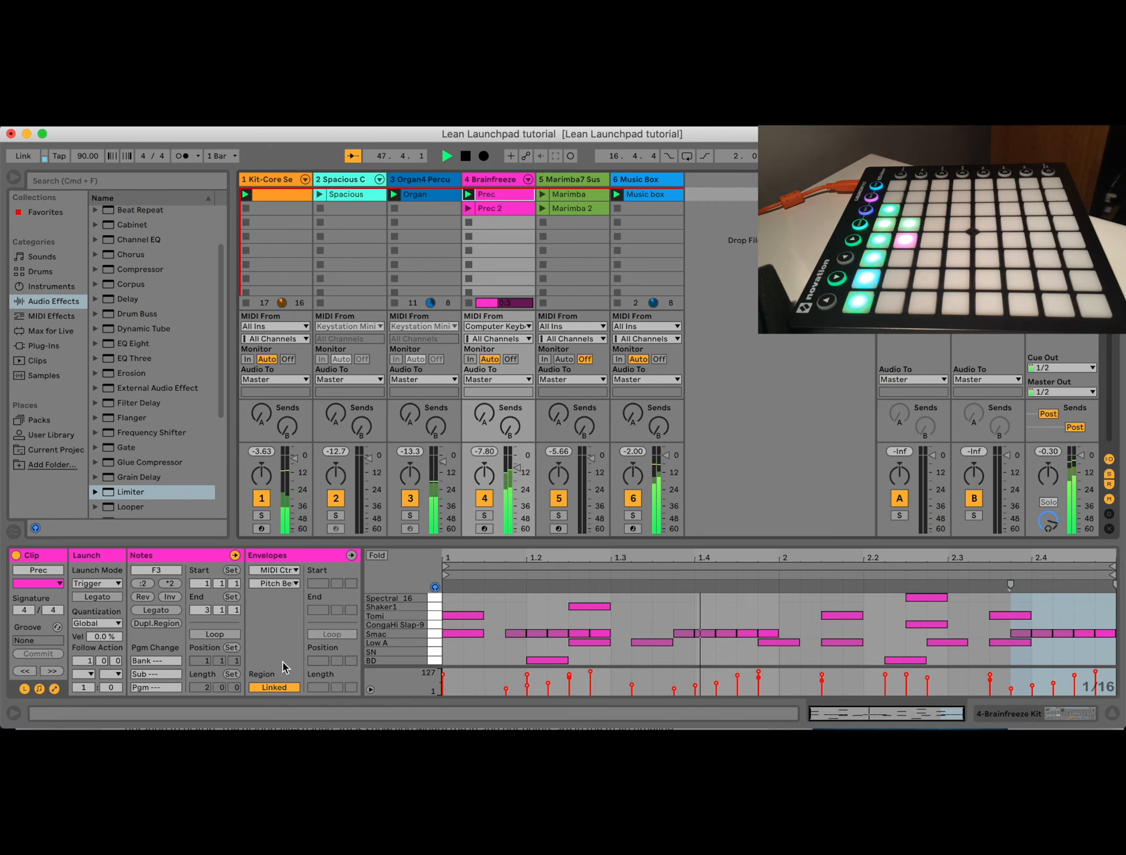
{"action": "left_click", "coordinate": [214, 635]}
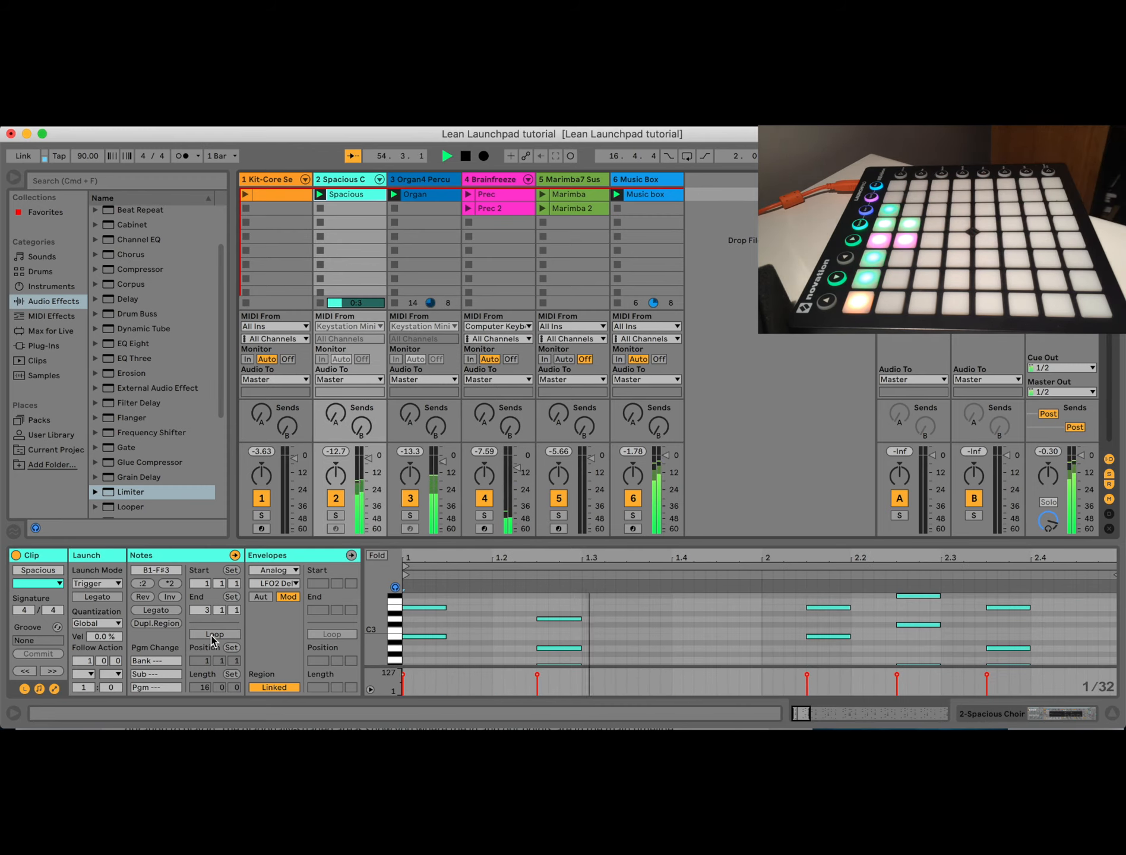
{"action": "left_click", "coordinate": [212, 635]}
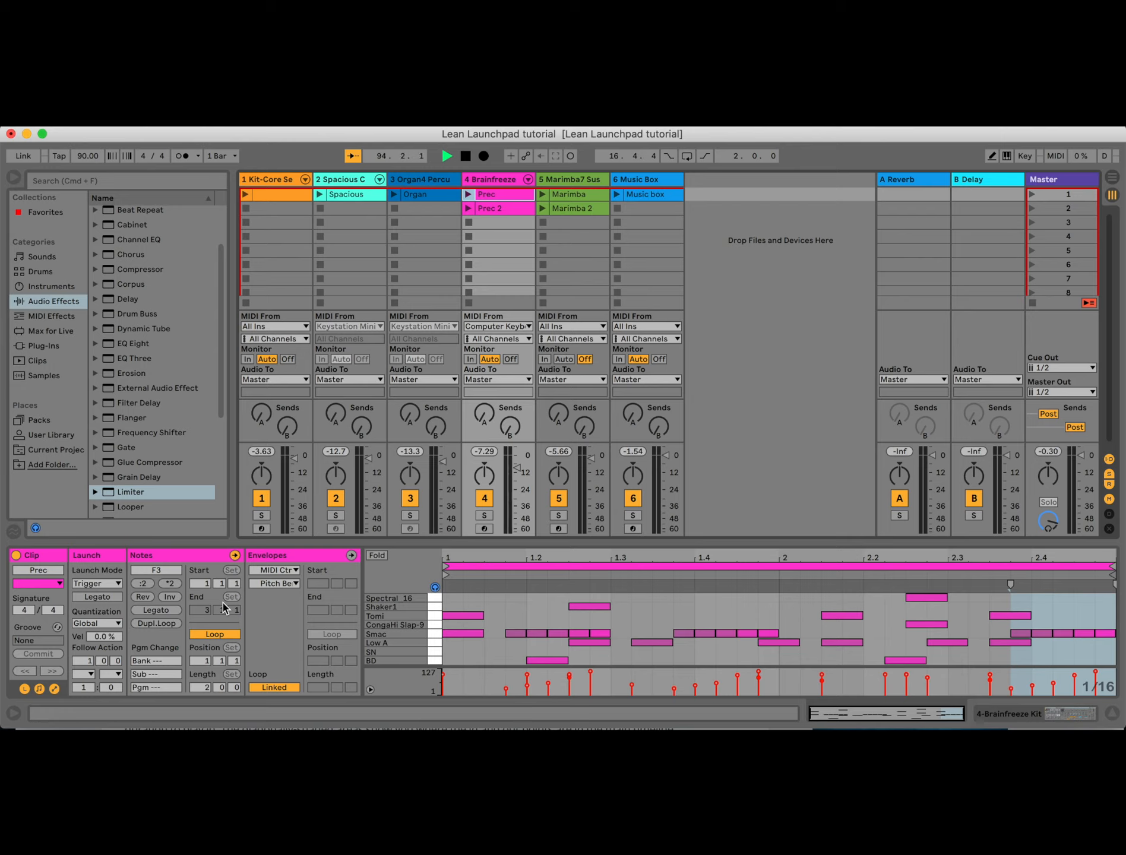
Step: Stop playback and return all tracks from the Session View clips to the arrangement's own material
{"action": "key", "text": "Tab"}
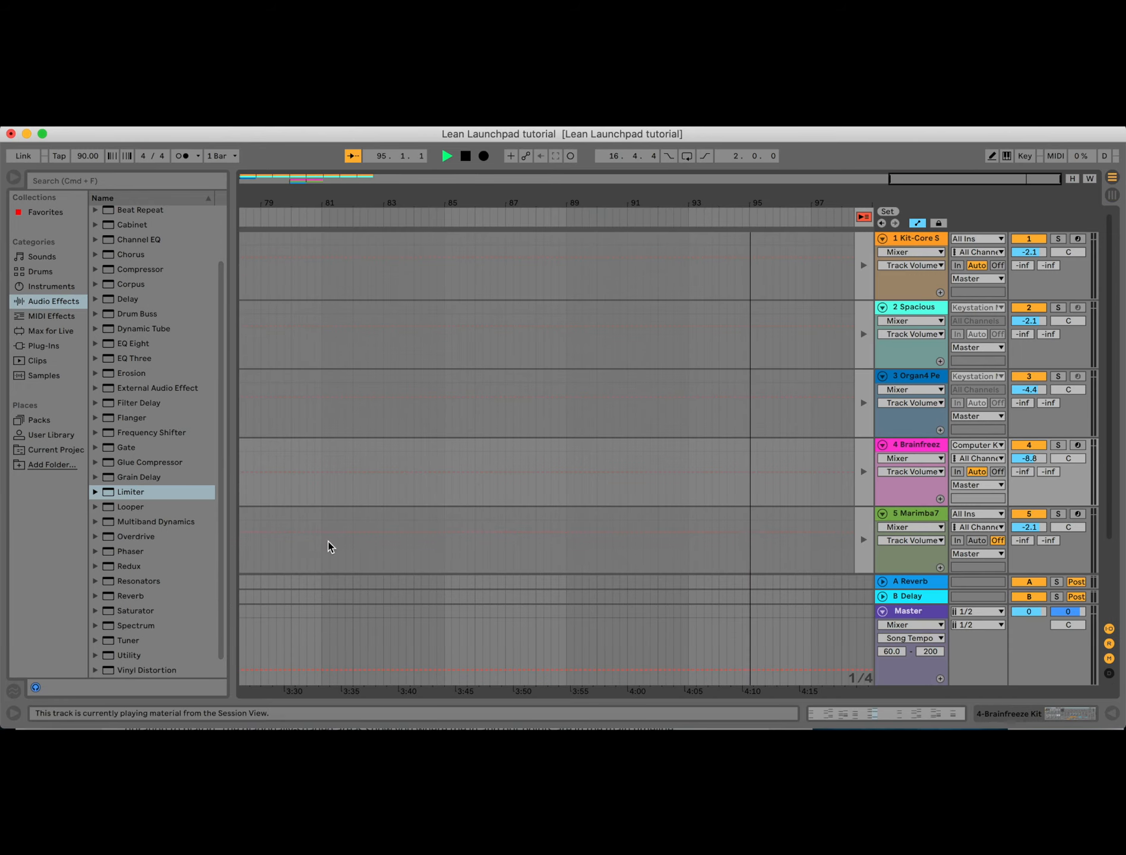
{"action": "key", "text": "space"}
{"action": "scroll", "coordinate": [418, 532], "scroll_direction": "down", "scroll_amount": 8}
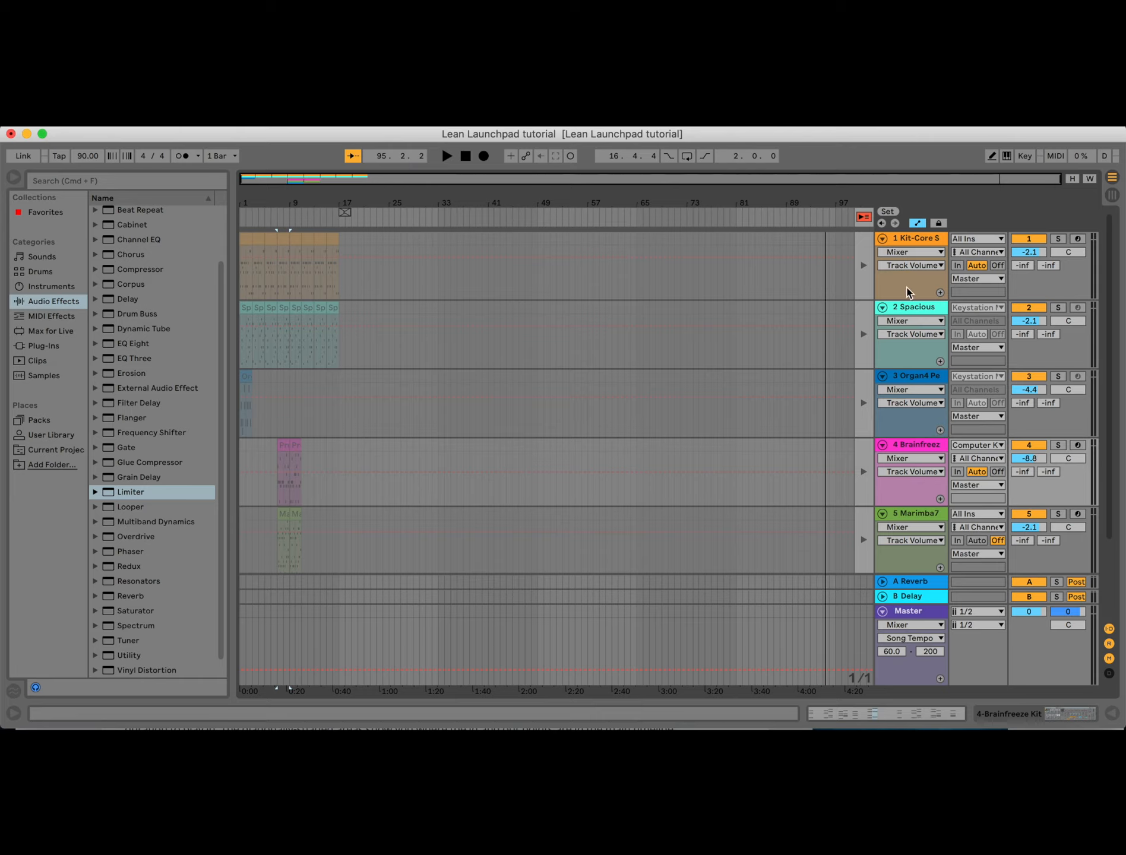
{"action": "left_click", "coordinate": [1077, 239]}
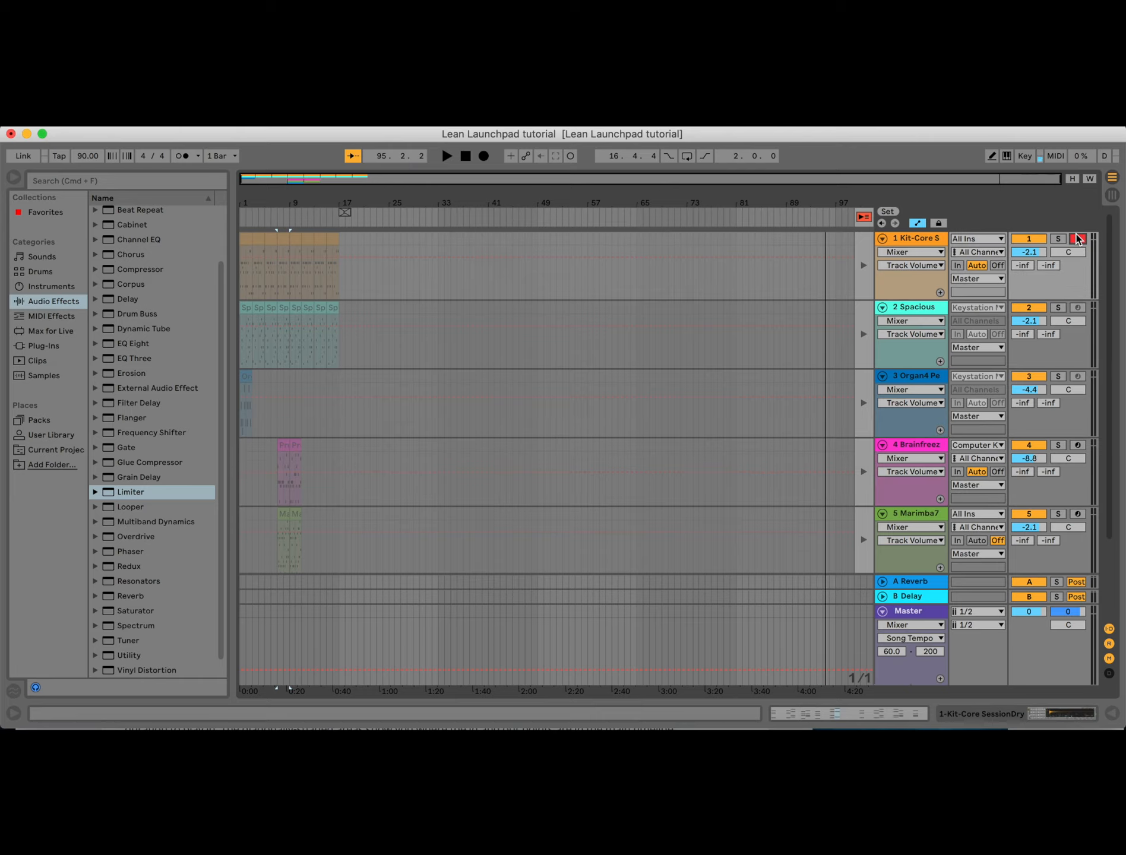
{"action": "left_click", "coordinate": [1078, 308]}
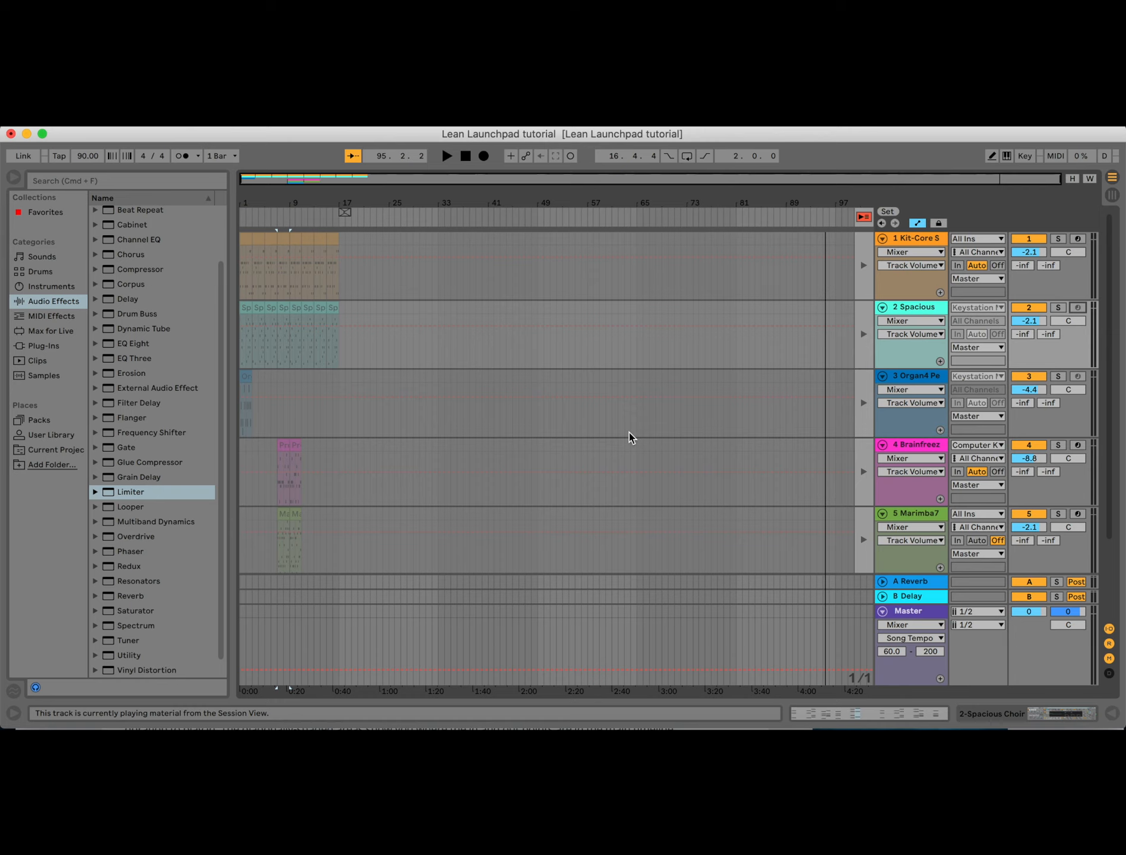
{"action": "scroll", "coordinate": [628, 434], "scroll_direction": "down", "scroll_amount": 2}
{"action": "left_click", "coordinate": [863, 217]}
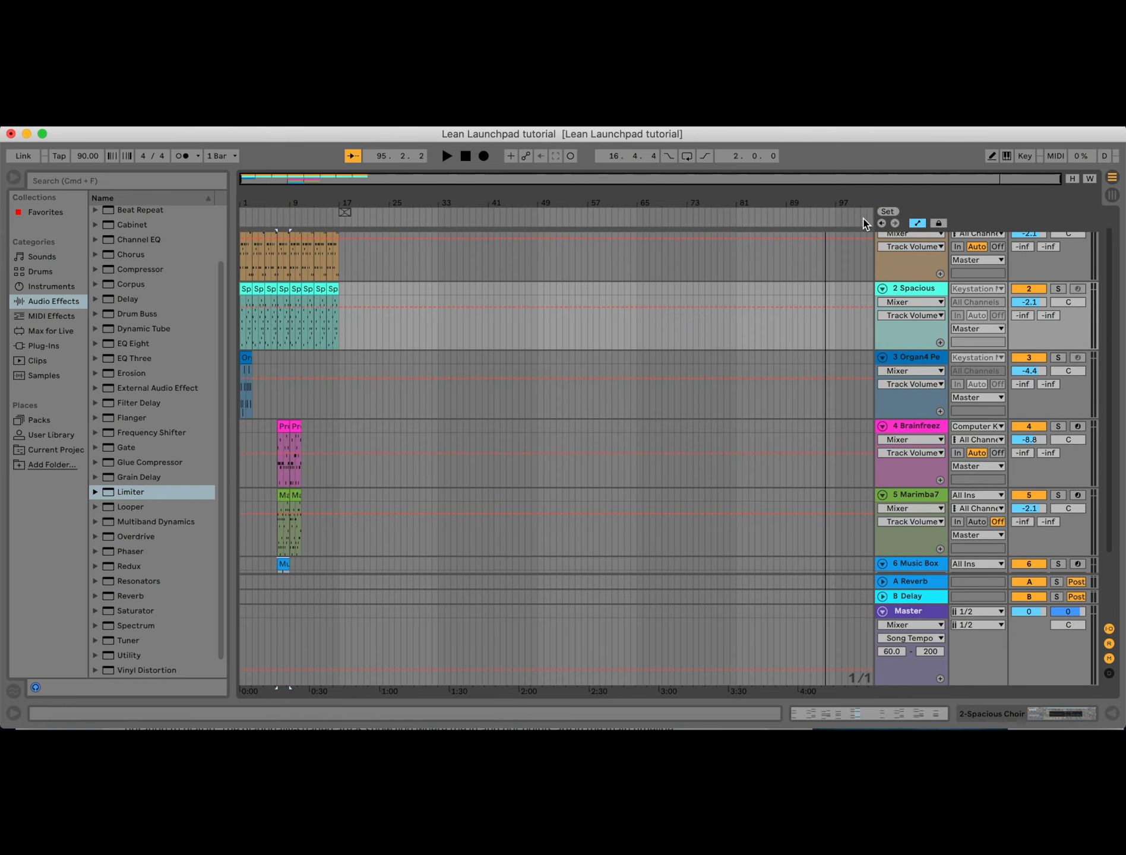
Step: Set the Spacious Choir and Organ4 Percussive inputs to All Ins and record-arm all six tracks
{"action": "scroll", "coordinate": [1056, 326], "scroll_direction": "up", "scroll_amount": 2}
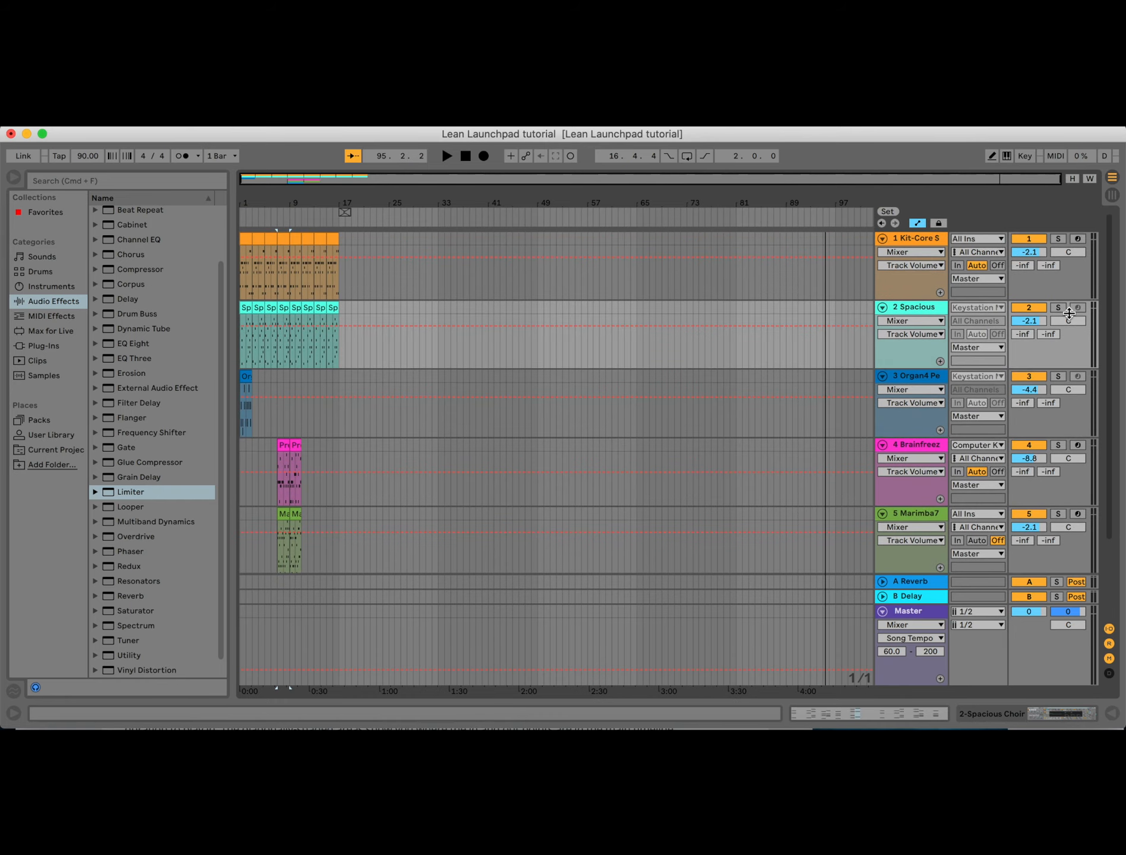
{"action": "left_click", "coordinate": [933, 311]}
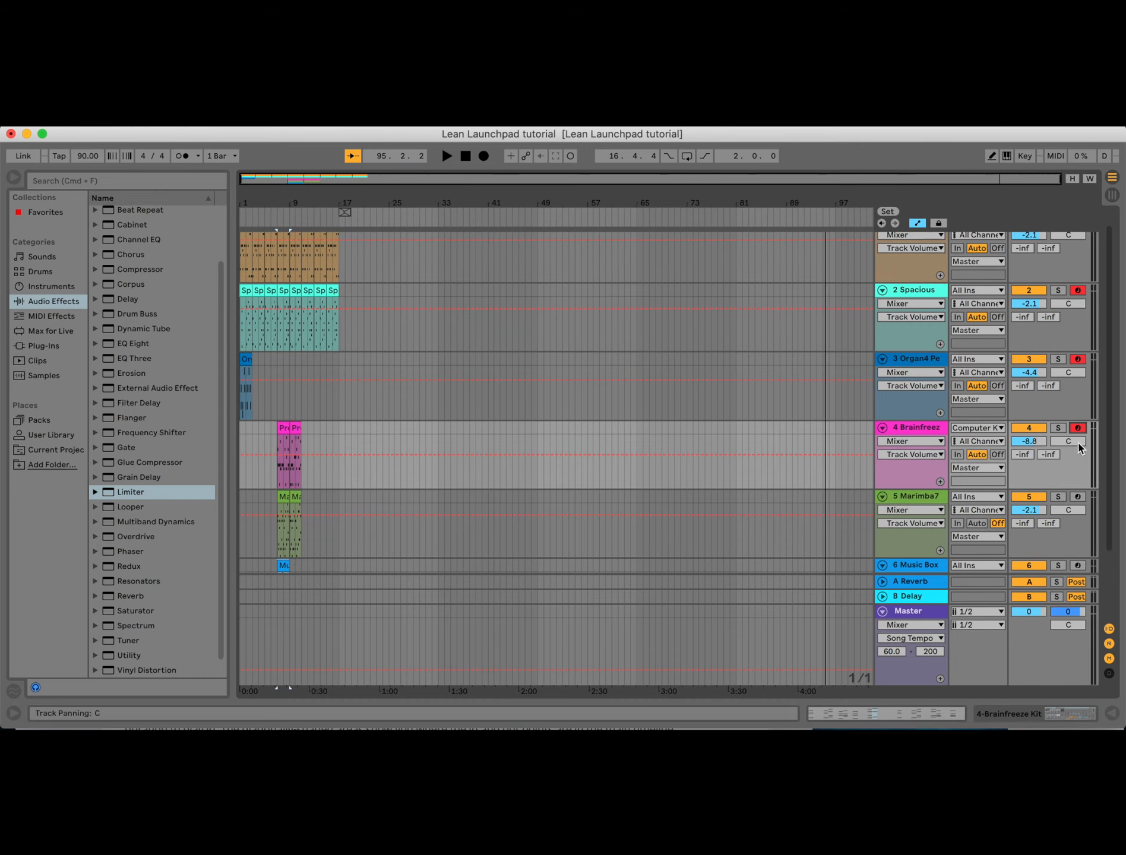
{"action": "left_click", "coordinate": [1078, 497], "text": "super"}
{"action": "scroll", "coordinate": [1080, 497], "scroll_direction": "down", "scroll_amount": 5}
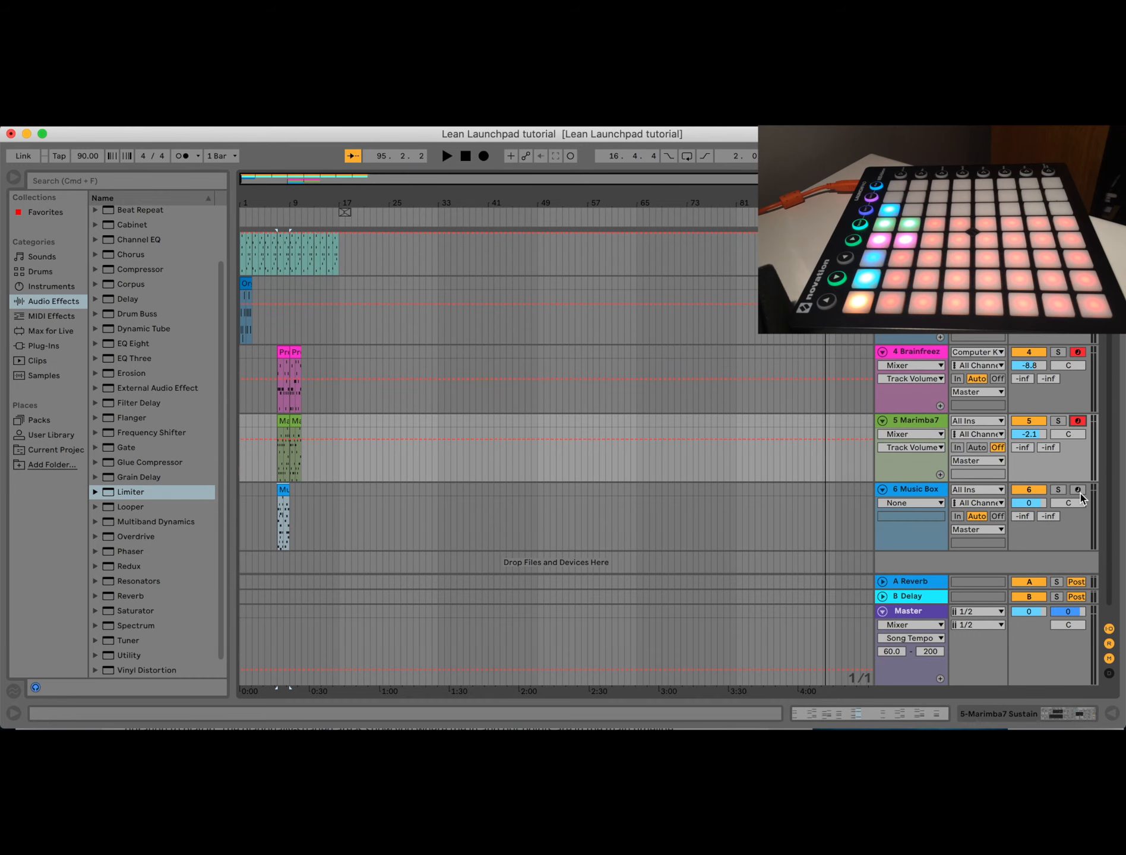
{"action": "left_click", "coordinate": [1079, 490], "text": "super"}
{"action": "scroll", "coordinate": [567, 380], "scroll_direction": "up", "scroll_amount": 3}
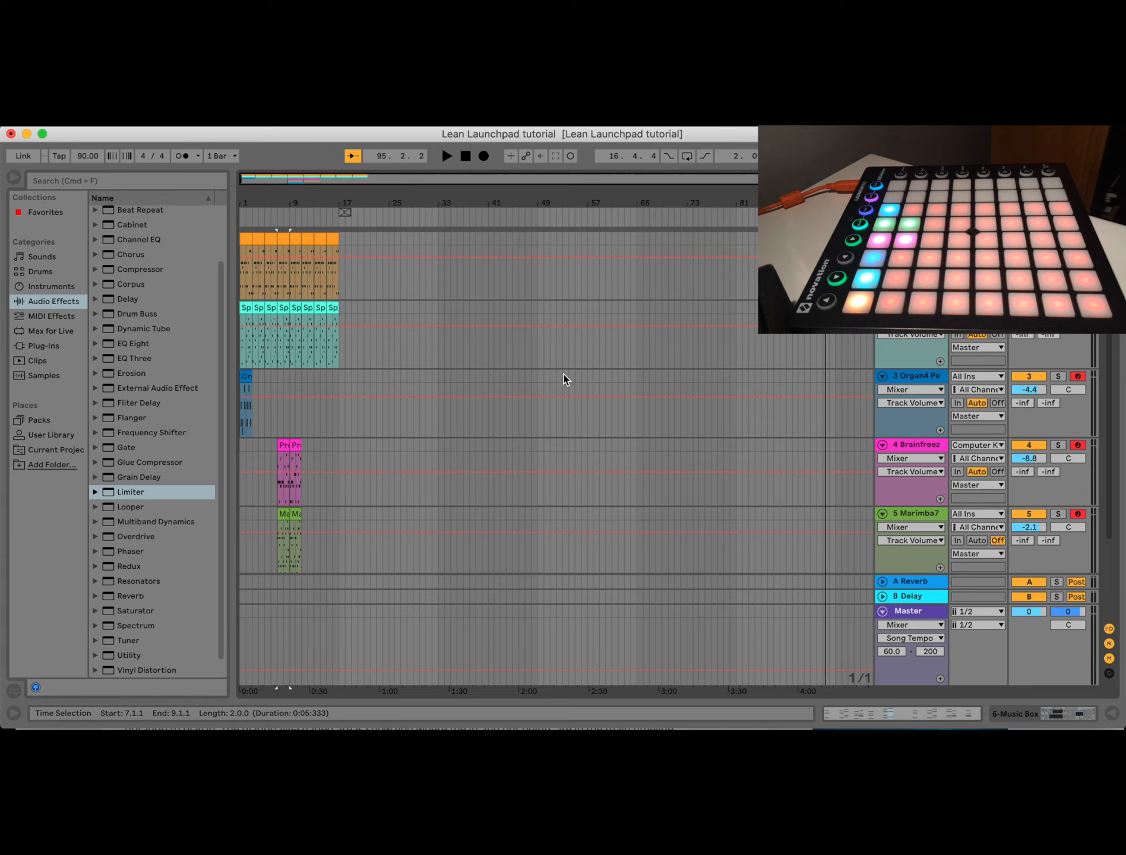
Step: Record a performance of the Session View clips into the arrangement after the existing clips, stop it, and review the recorded clips
{"action": "left_click", "coordinate": [348, 216]}
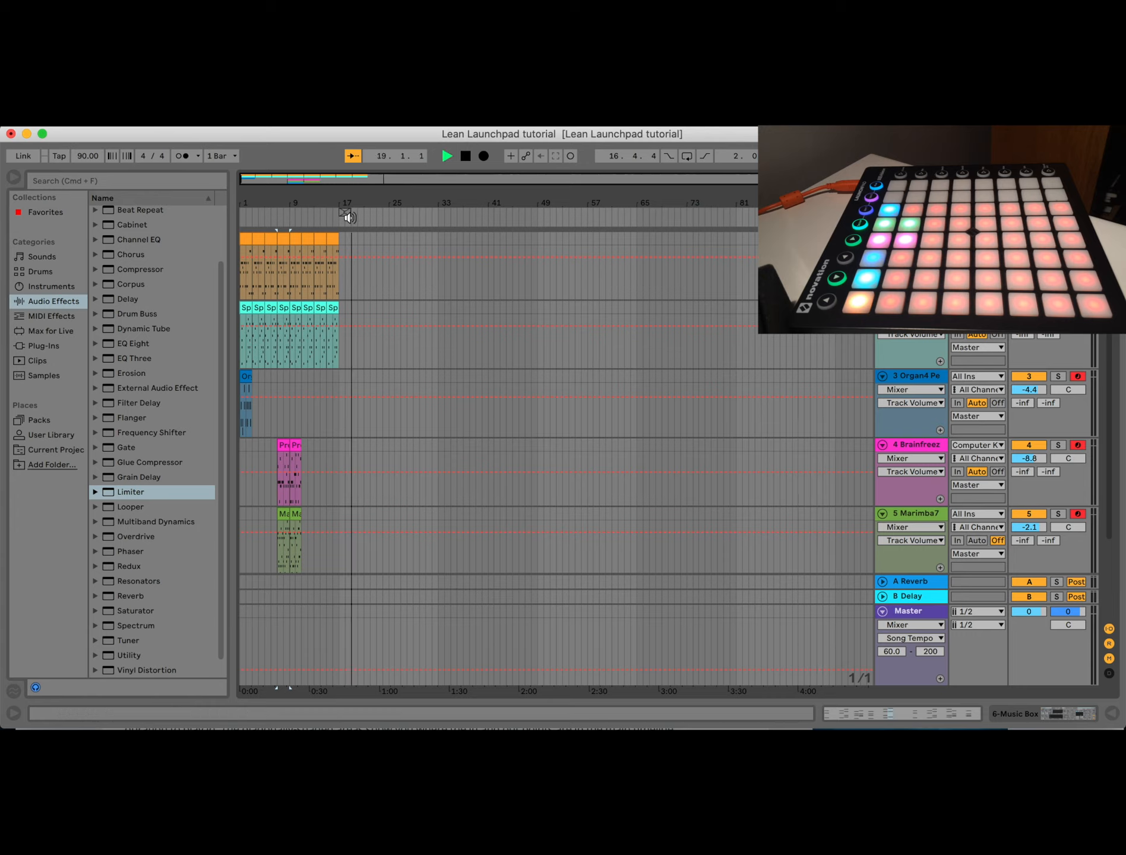
{"action": "left_click", "coordinate": [482, 158]}
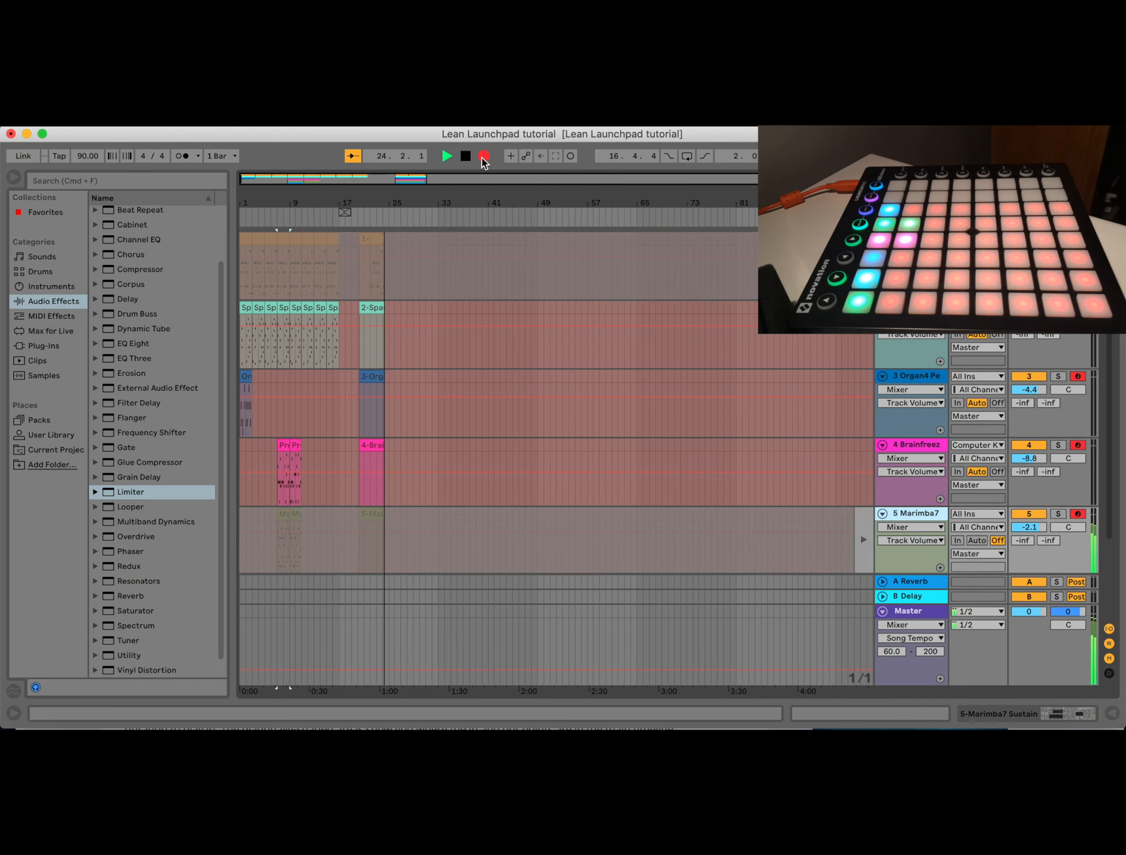
{"action": "key", "text": "Tab"}
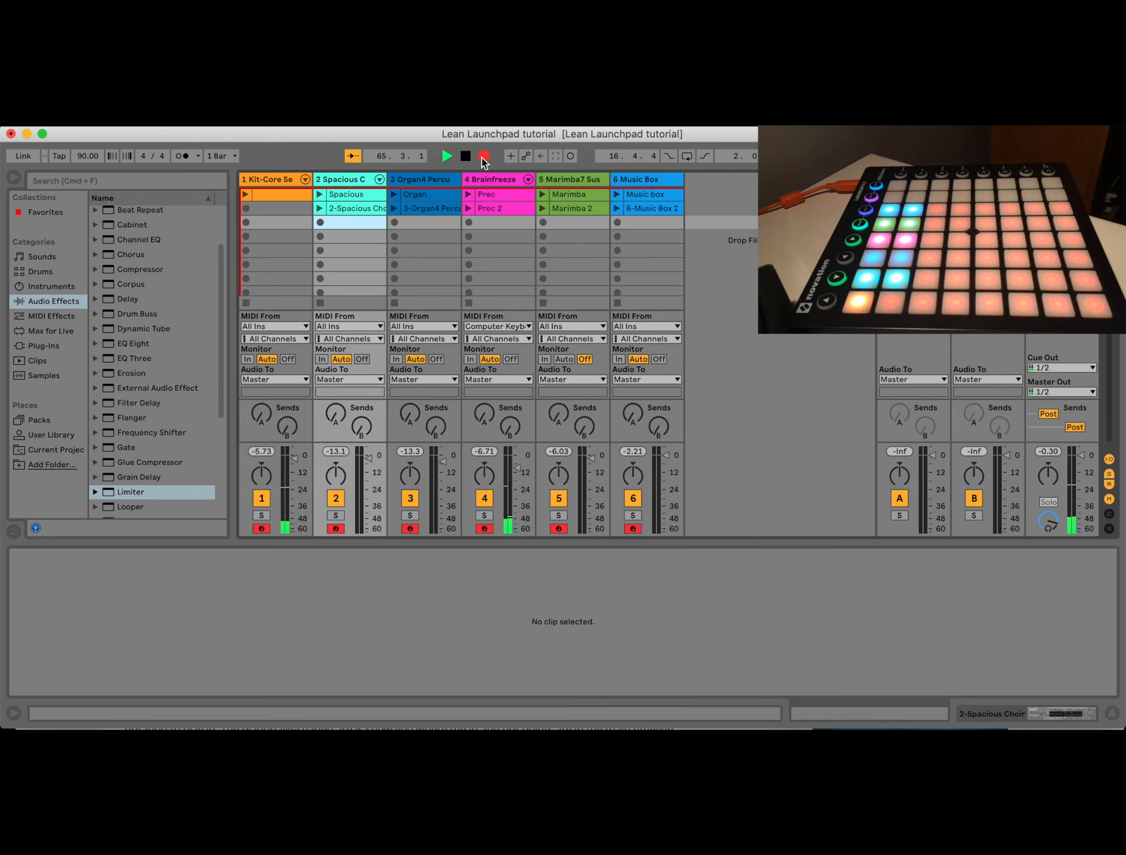
{"action": "key", "text": "space"}
{"action": "key", "text": "Tab"}
{"action": "left_click", "coordinate": [743, 410]}
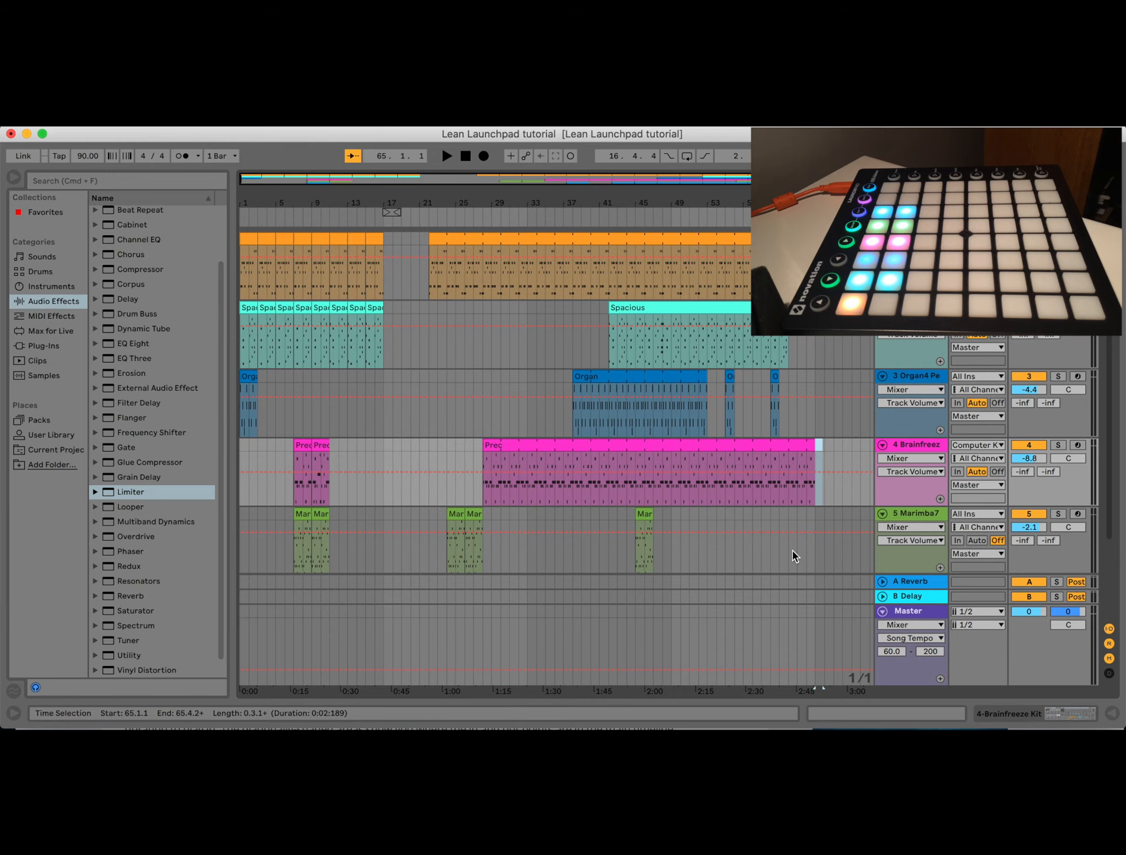
{"action": "scroll", "coordinate": [792, 551], "scroll_direction": "down", "scroll_amount": 4}
{"action": "scroll", "coordinate": [749, 570], "scroll_direction": "down", "scroll_amount": 2}
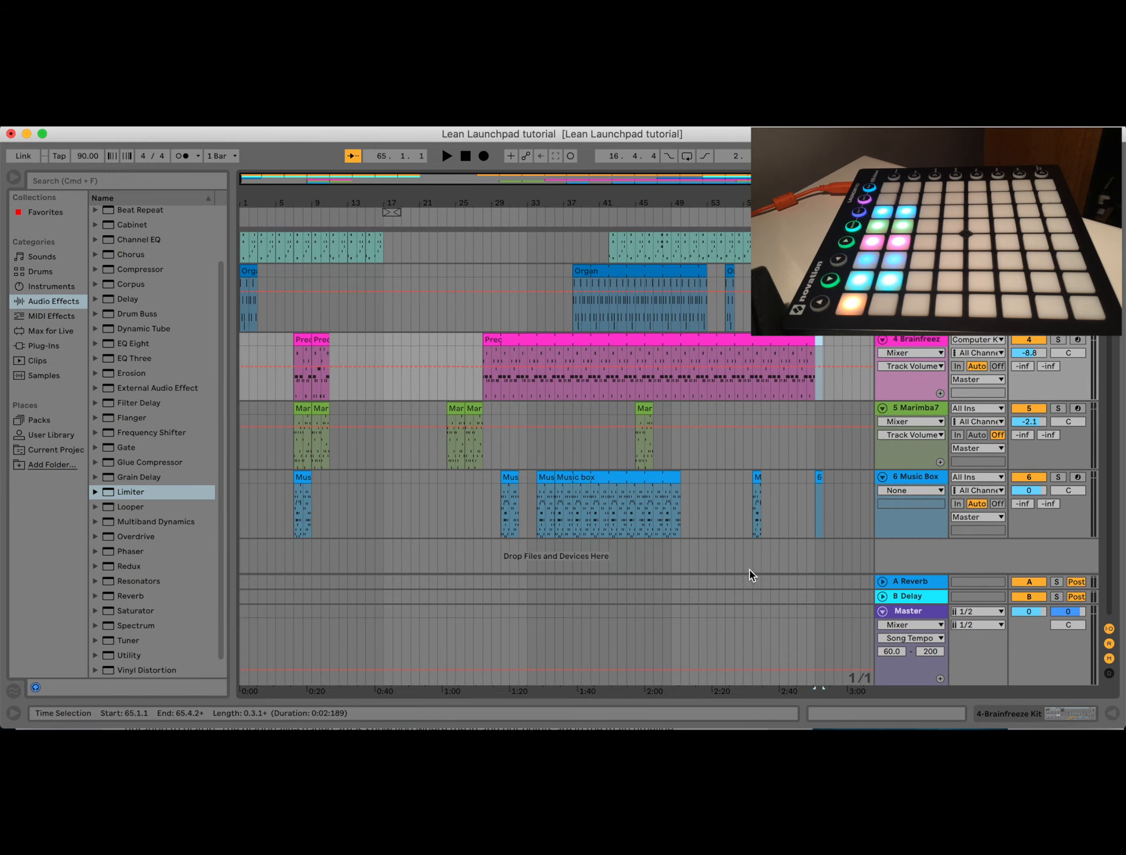
Step: Delete the leftover clip fragment at bar 65 on the Music Box track
{"action": "left_click", "coordinate": [819, 479]}
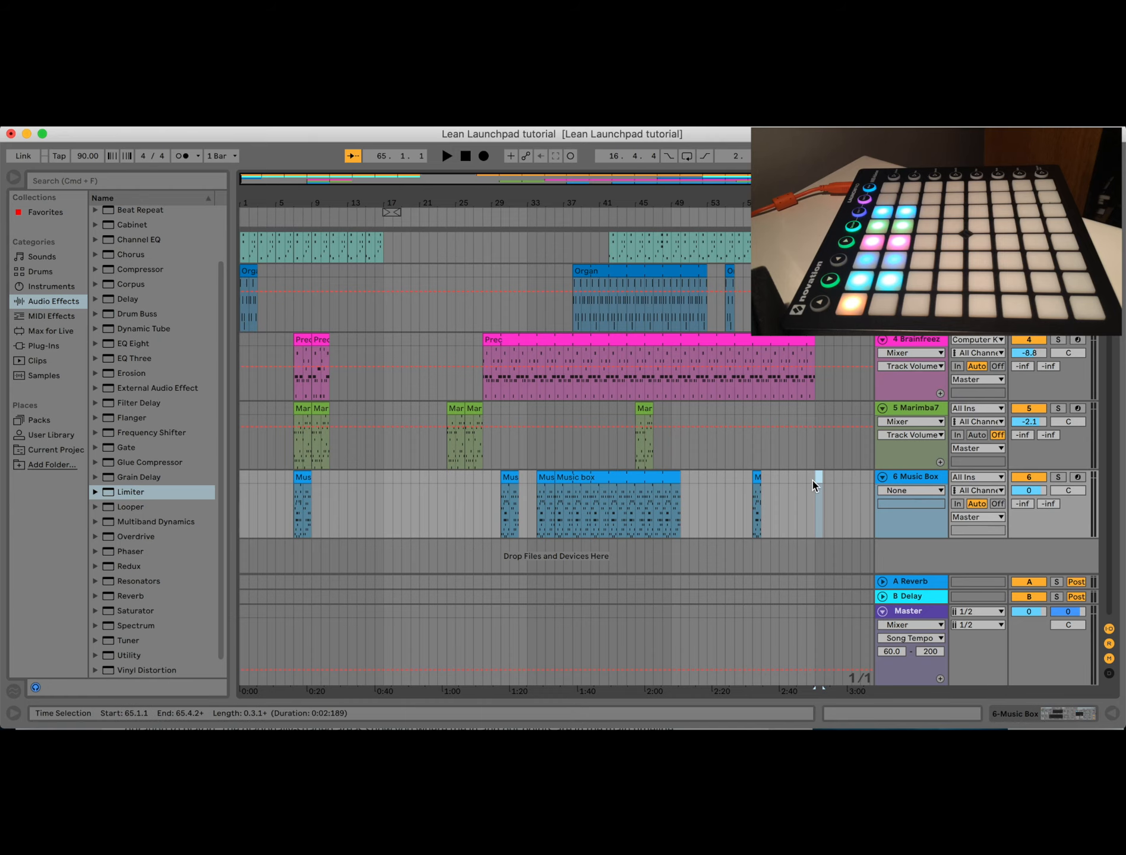
{"action": "scroll", "coordinate": [813, 481], "scroll_direction": "right", "scroll_amount": 1}
{"action": "scroll", "coordinate": [812, 480], "scroll_direction": "up", "scroll_amount": 1}
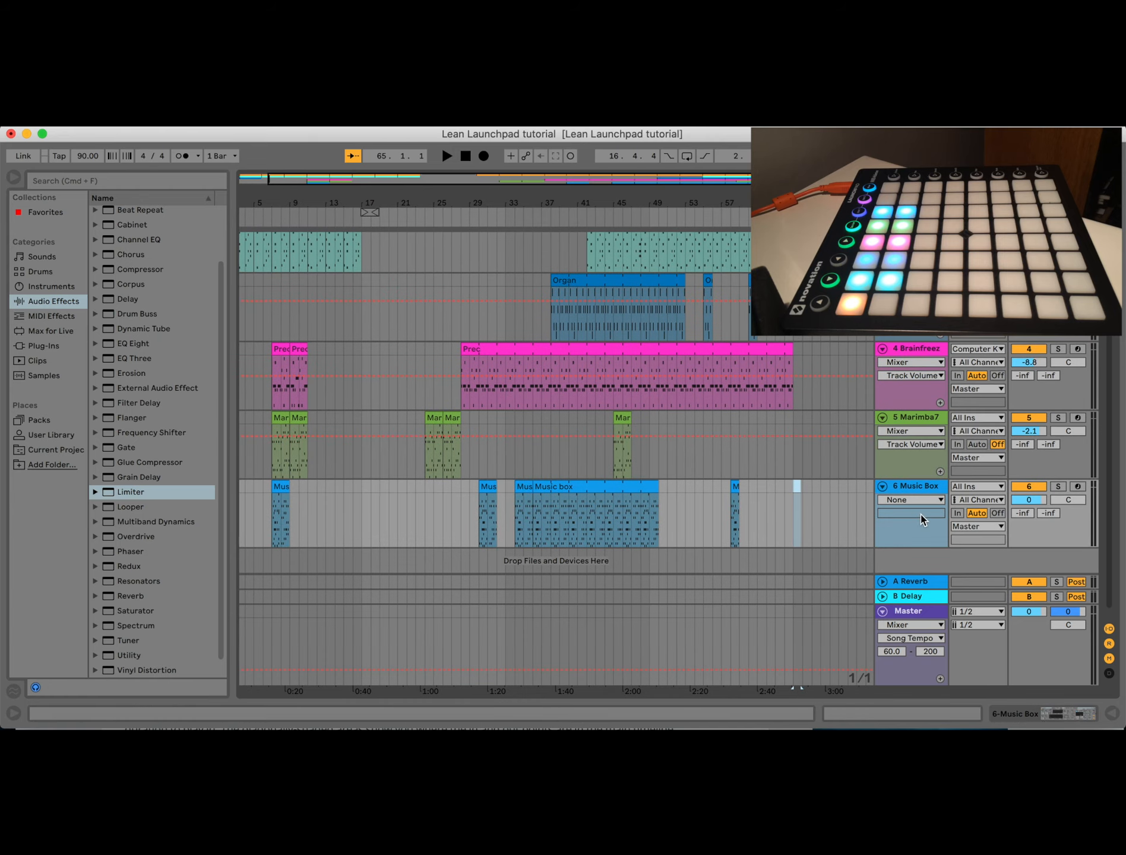
Step: Unfold the Reverb and Delay return tracks and show the Reverb return's device chain
{"action": "left_click", "coordinate": [901, 582]}
{"action": "left_click", "coordinate": [882, 582]}
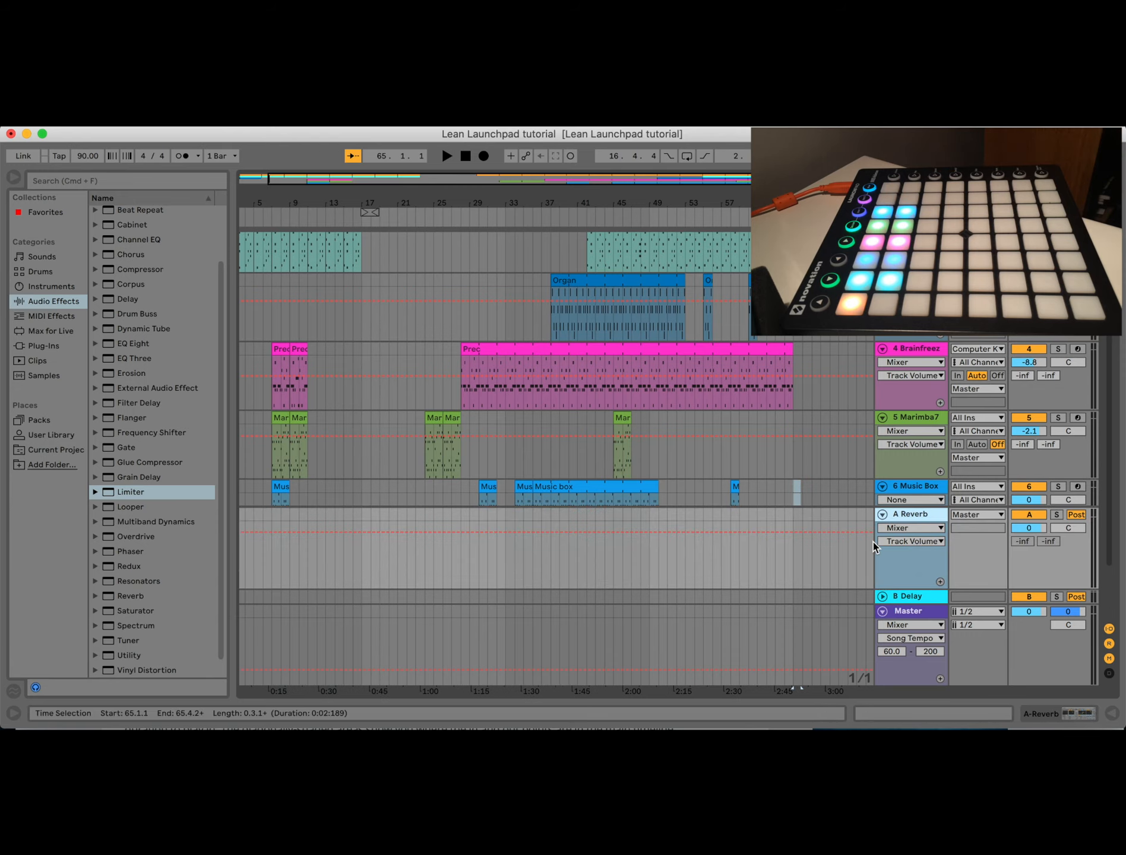
{"action": "double_click", "coordinate": [911, 513]}
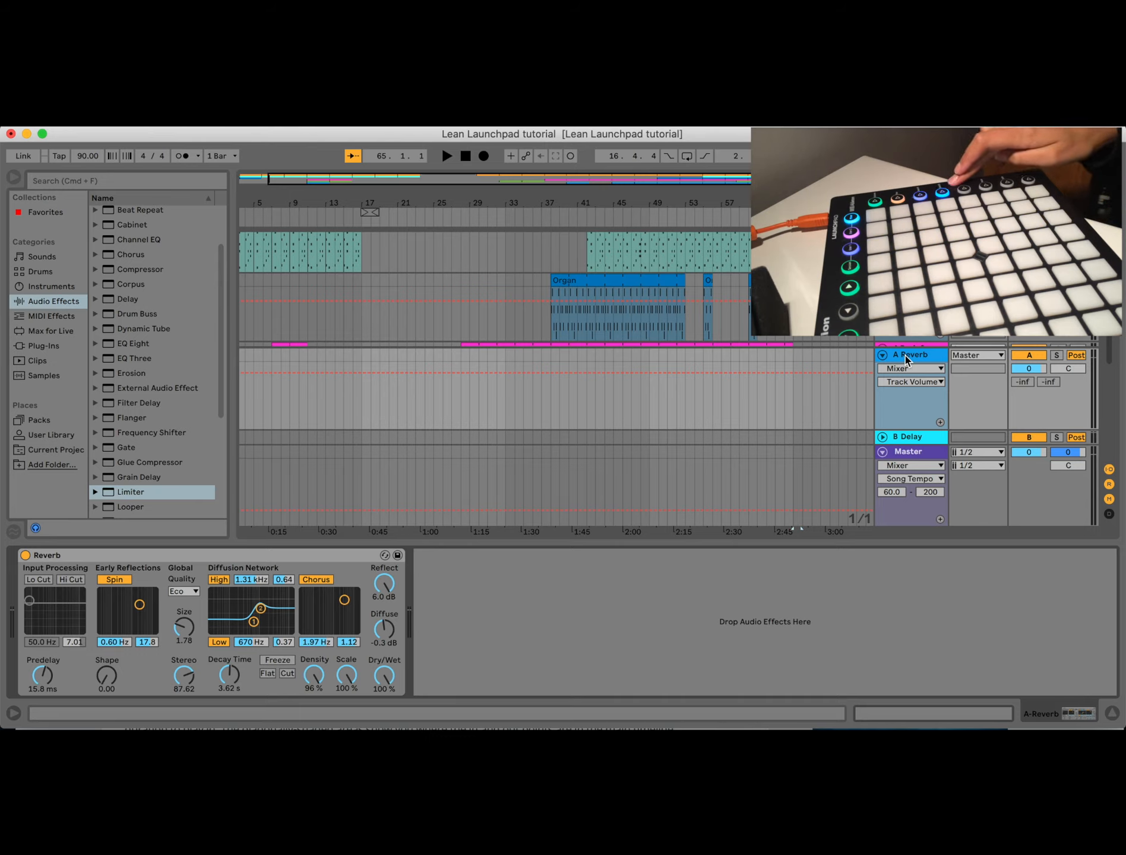
{"action": "left_click", "coordinate": [883, 437]}
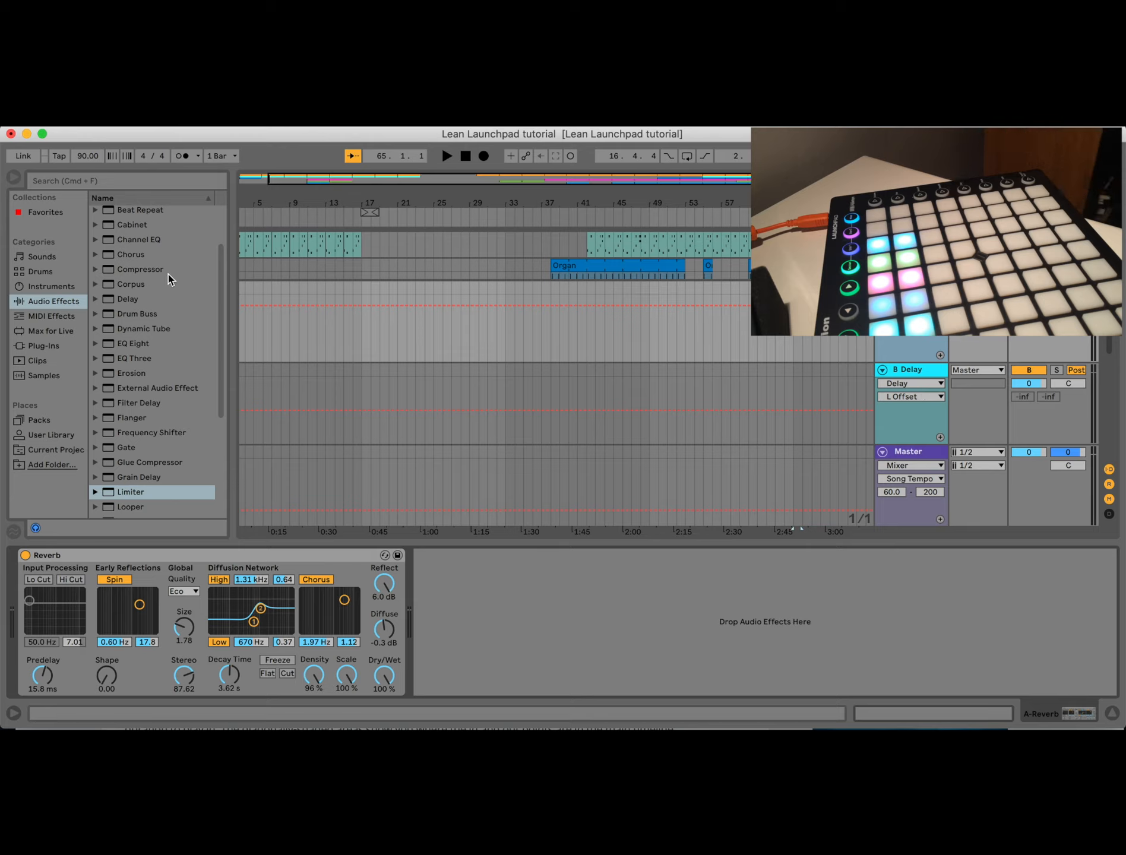
Step: Add the Phaser preset Flicker Device after the Reverb on the A Reverb return track, and hide the device chain
{"action": "scroll", "coordinate": [121, 410], "scroll_direction": "down", "scroll_amount": 5}
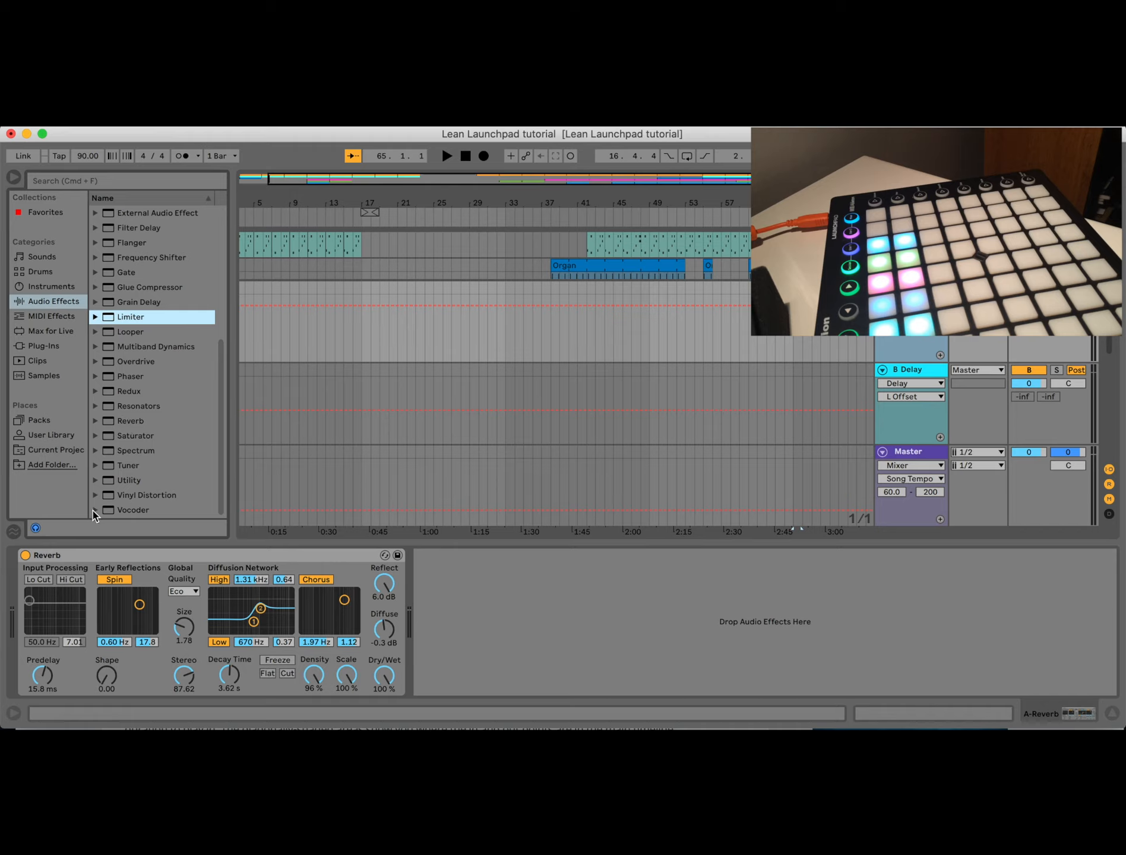
{"action": "left_click", "coordinate": [98, 377]}
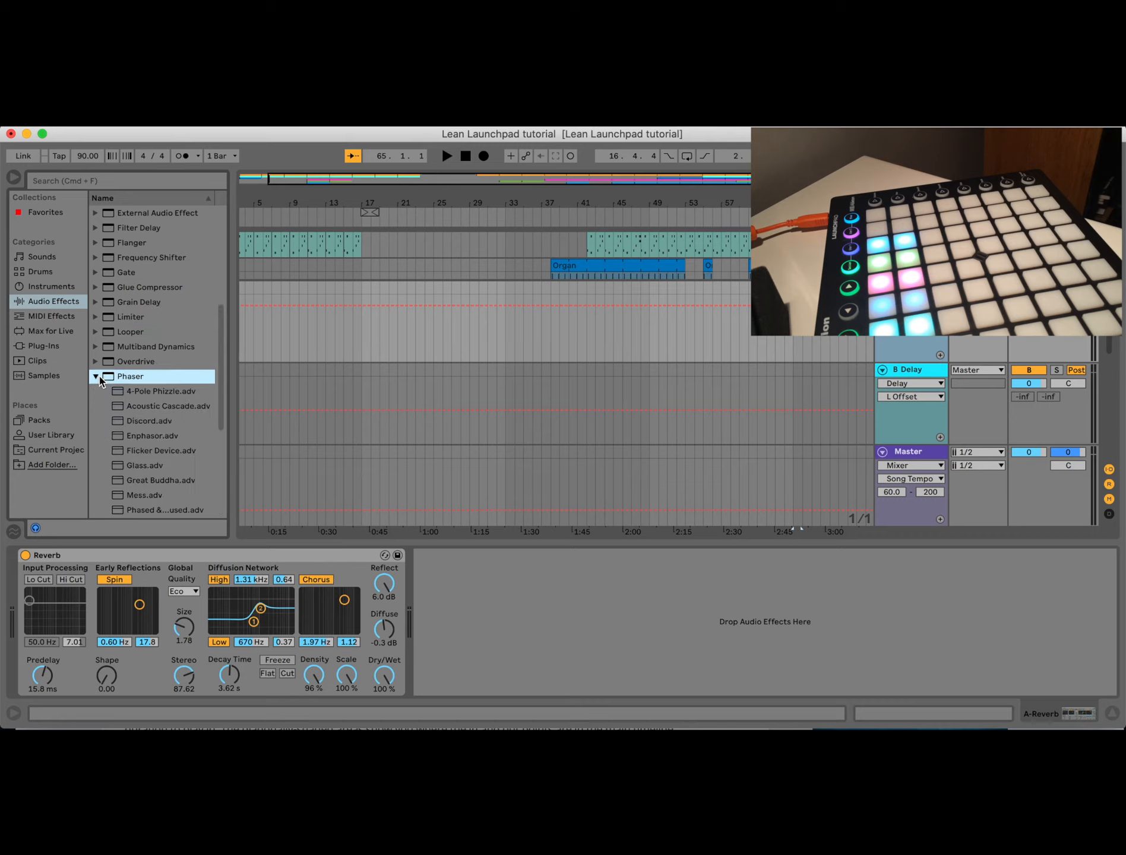
{"action": "left_click", "coordinate": [142, 452]}
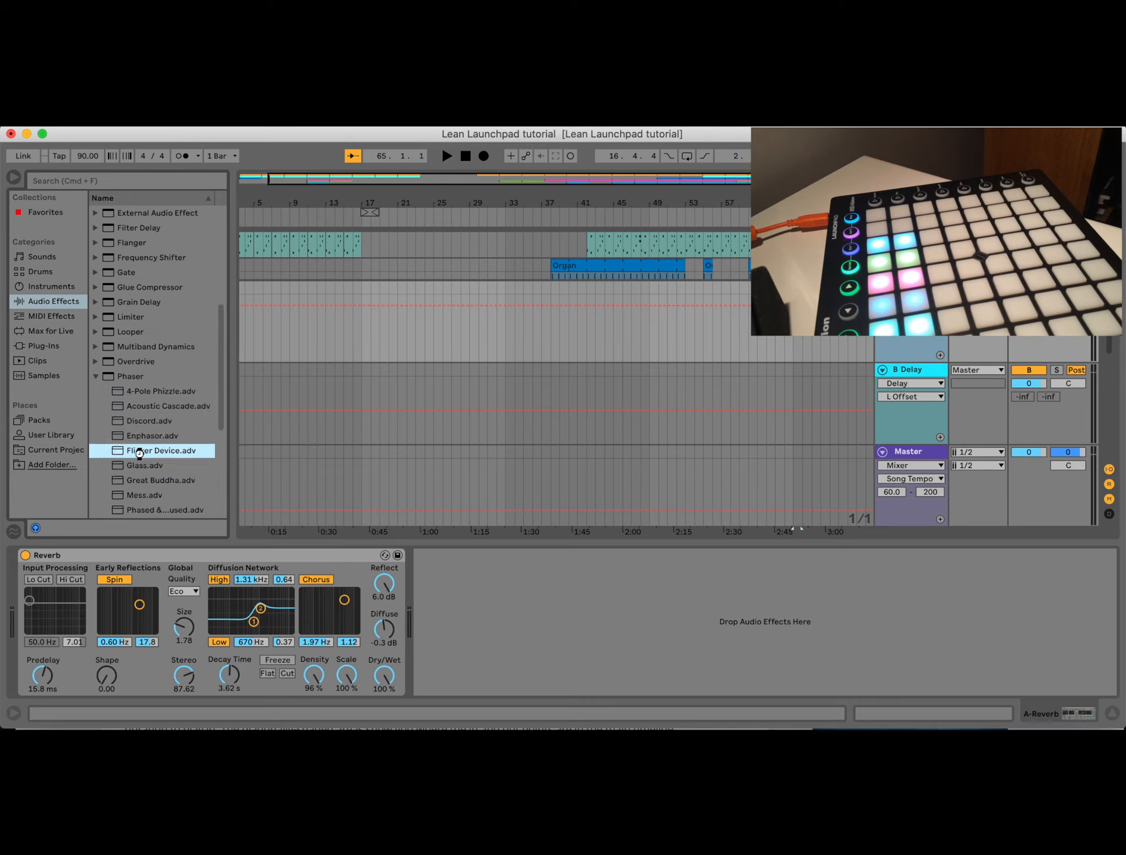
{"action": "double_click", "coordinate": [138, 452]}
{"action": "left_click", "coordinate": [331, 563]}
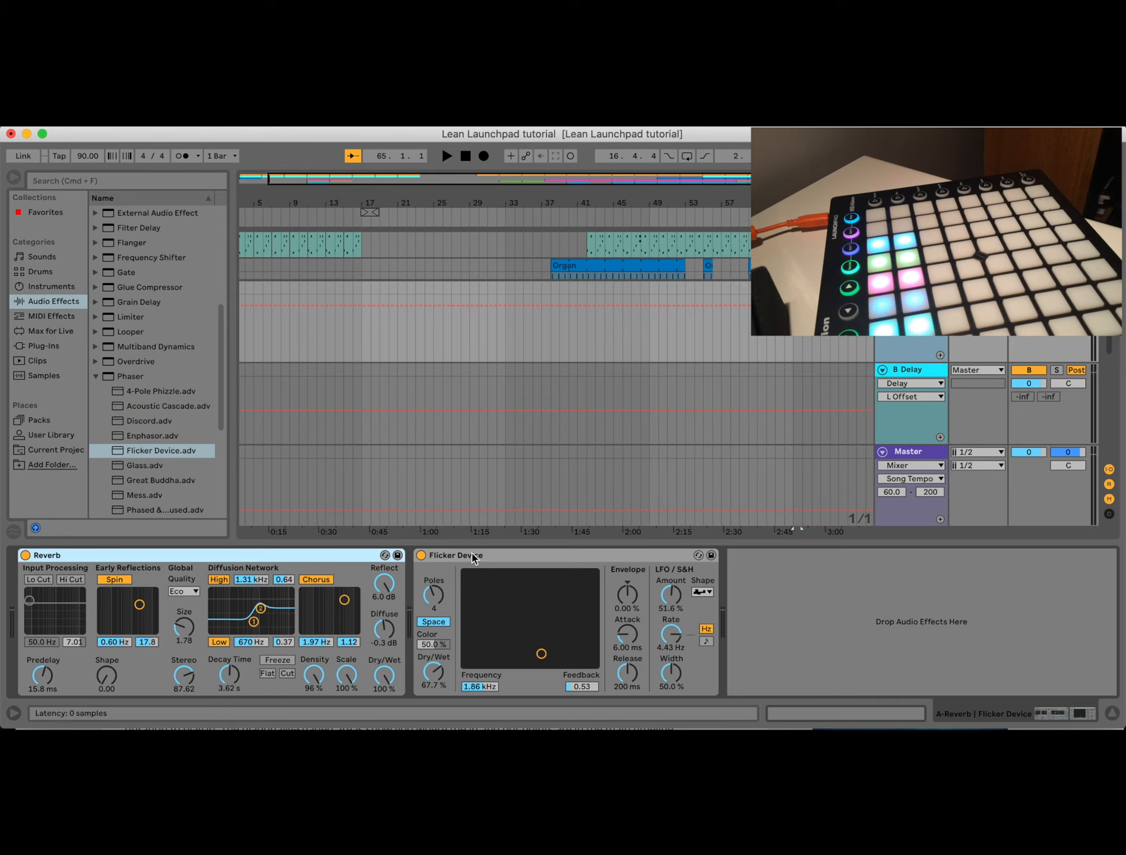
{"action": "key", "text": "super+alt+l"}
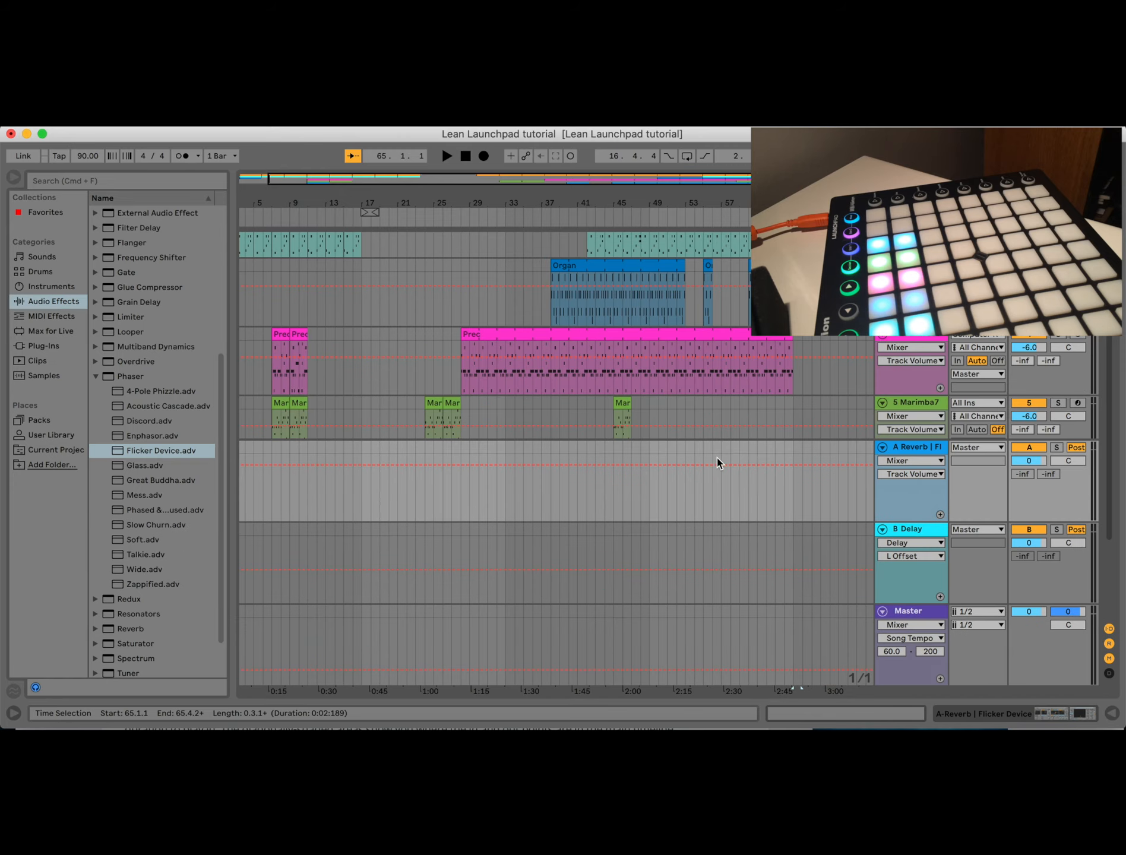
Step: Start an arrangement recording from bar 65, after the existing clips
{"action": "scroll", "coordinate": [802, 414], "scroll_direction": "down", "scroll_amount": 1}
{"action": "scroll", "coordinate": [804, 409], "scroll_direction": "up", "scroll_amount": 1}
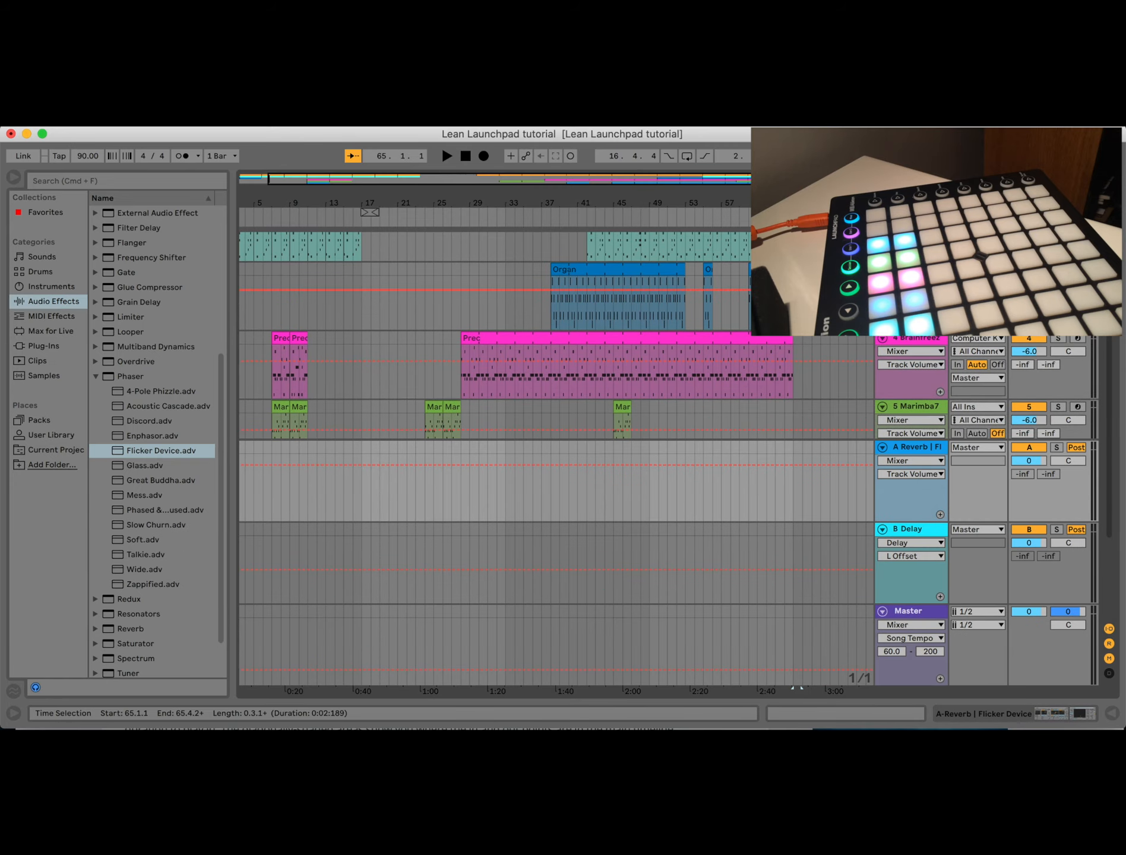
{"action": "left_click", "coordinate": [804, 290]}
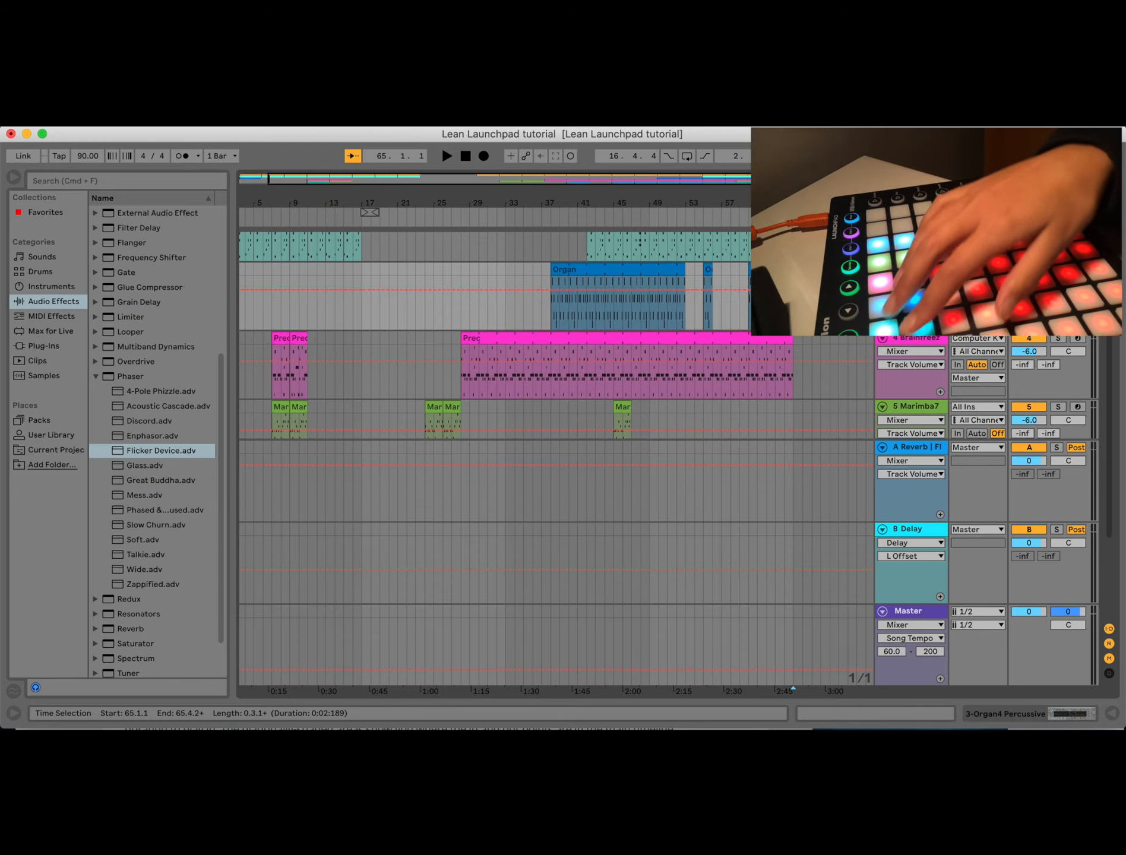
{"action": "left_click", "coordinate": [483, 155]}
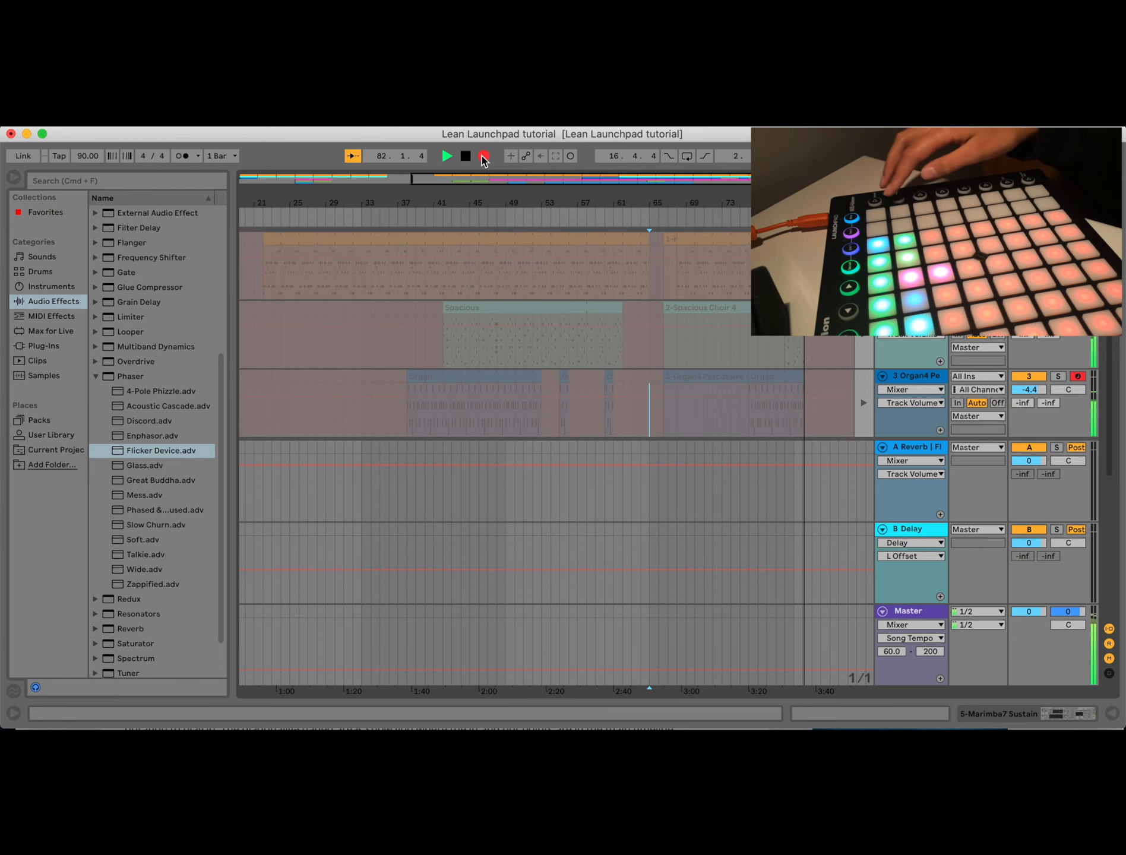
Step: Turn on looping for the Marimba and Marimba 2 clips in Session View while the recording runs
{"action": "key", "text": "Tab"}
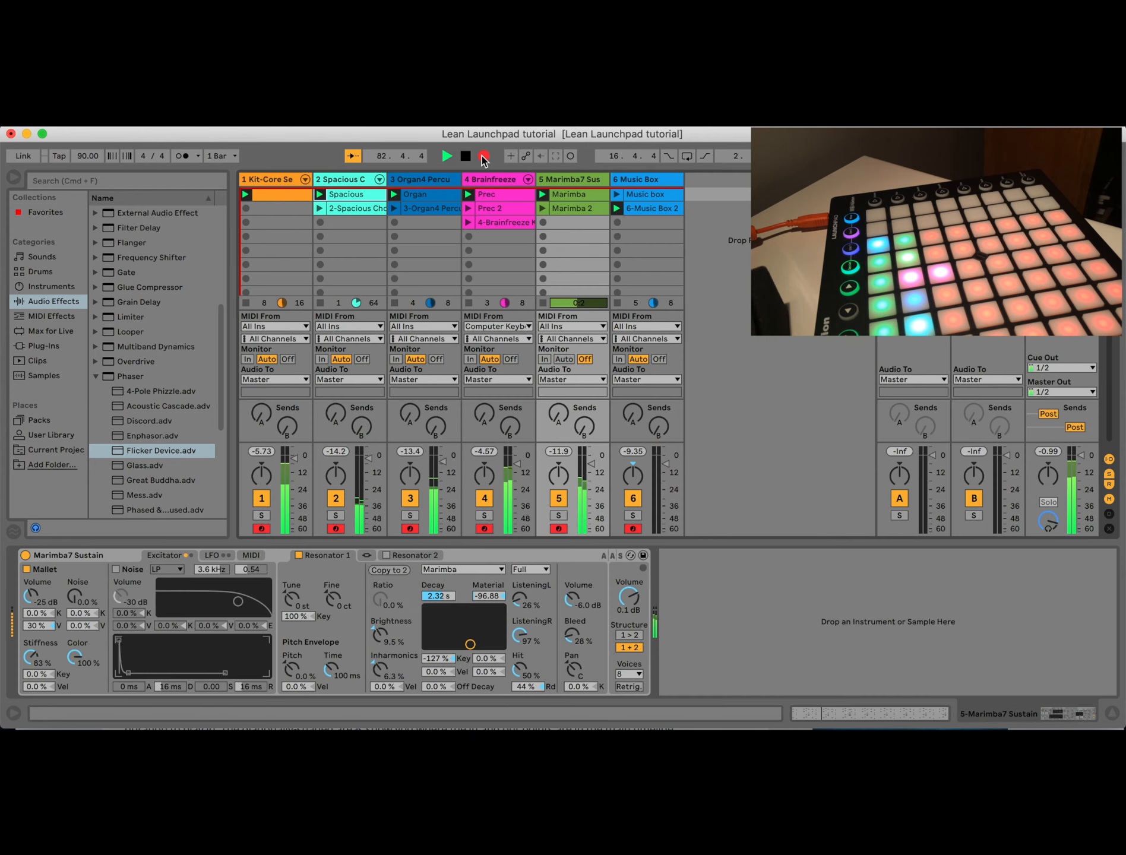
{"action": "left_click", "coordinate": [583, 196]}
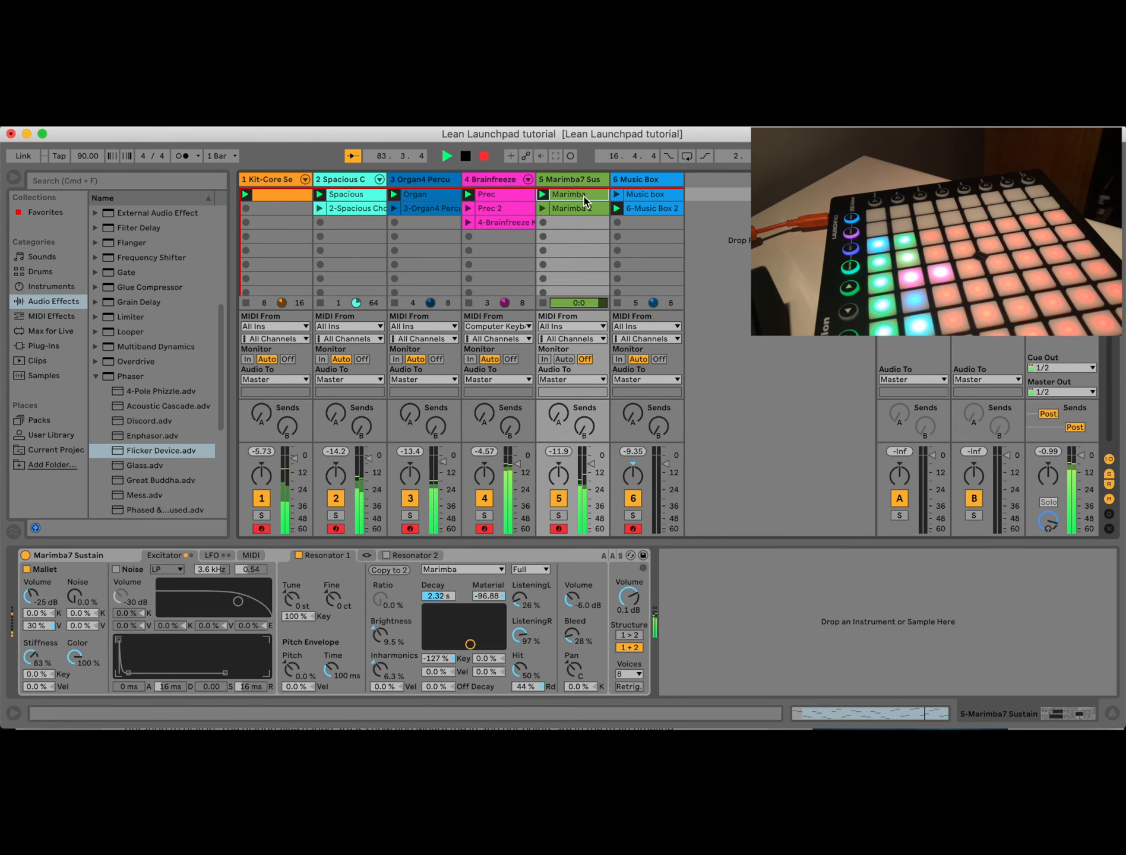
{"action": "double_click", "coordinate": [583, 196]}
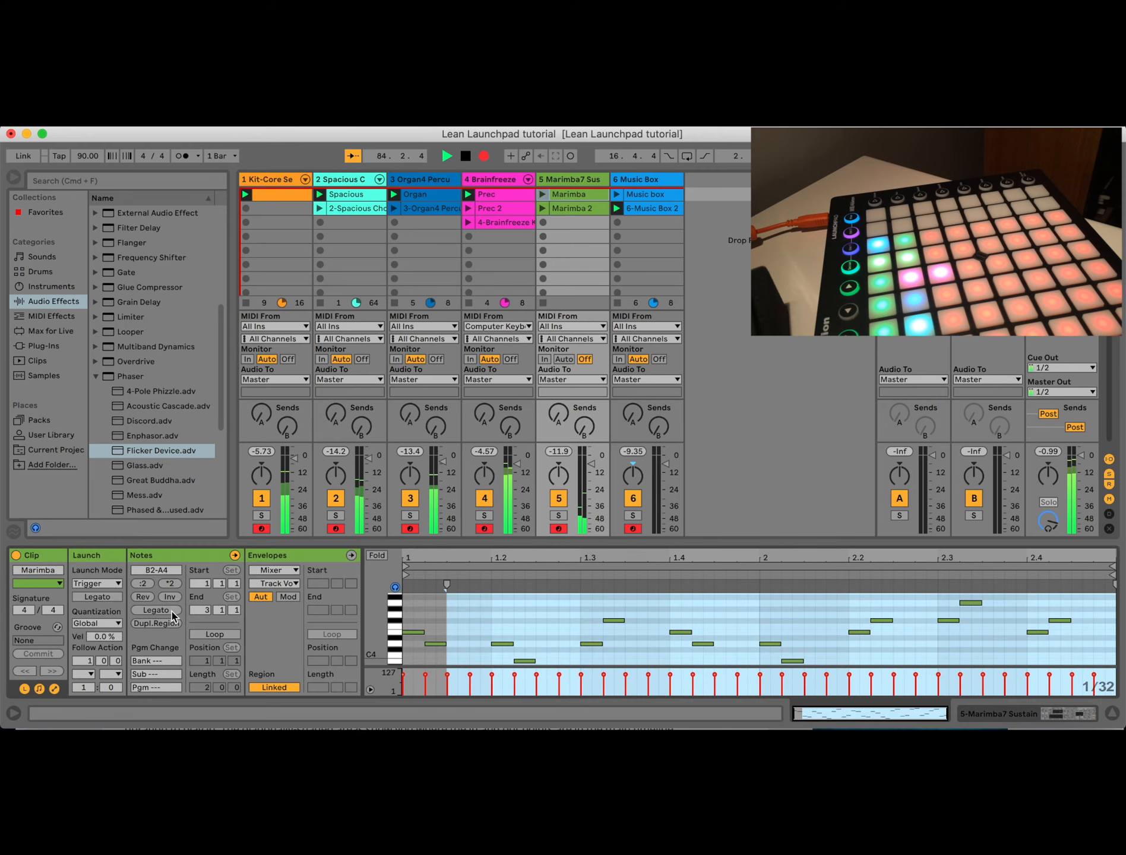
{"action": "left_click", "coordinate": [214, 634]}
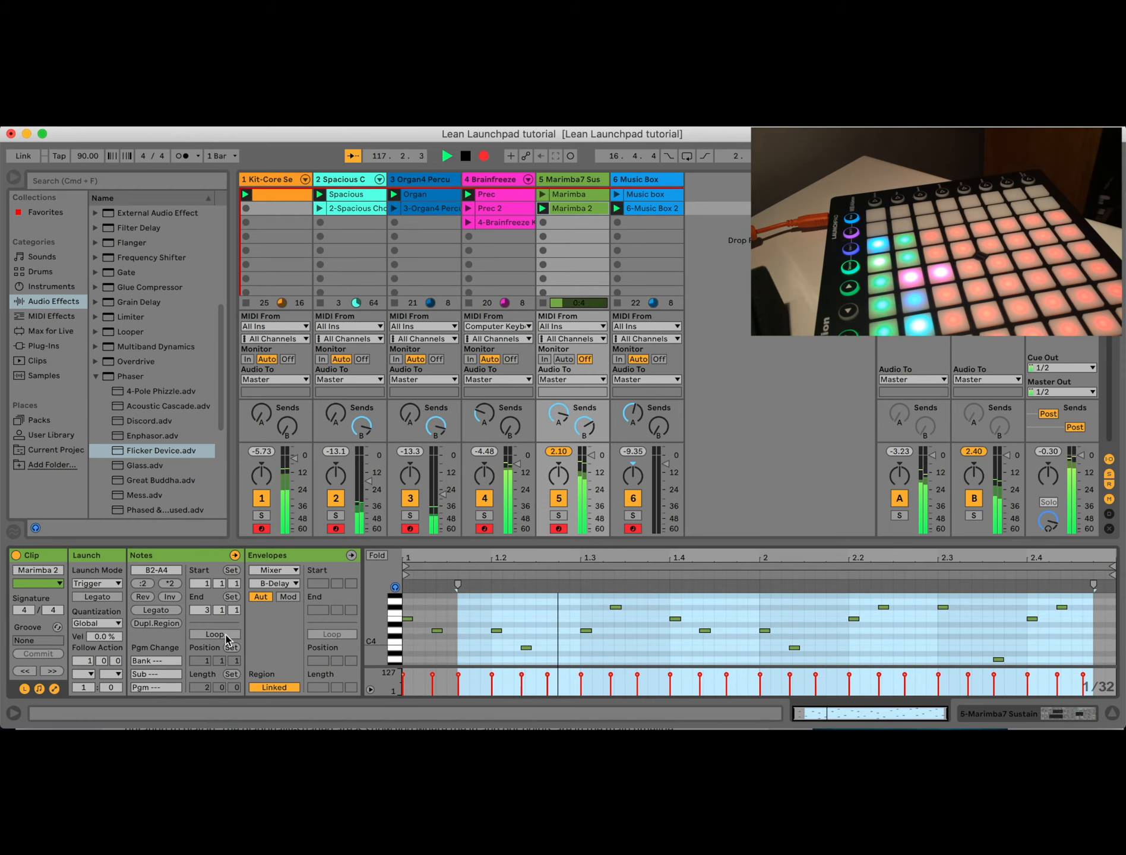
{"action": "left_click", "coordinate": [226, 635]}
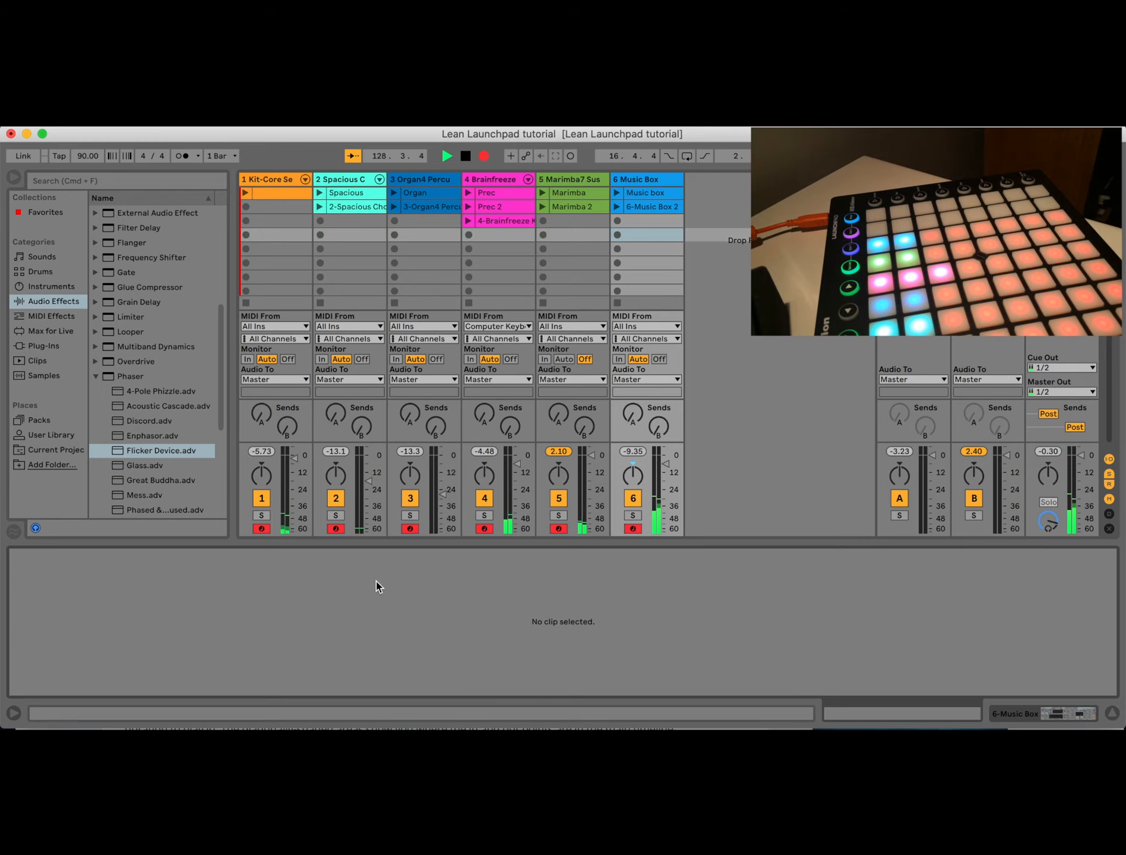
Step: Stop the recording and return all tracks to the arrangement's own material in Arrangement View
{"action": "key", "text": "space"}
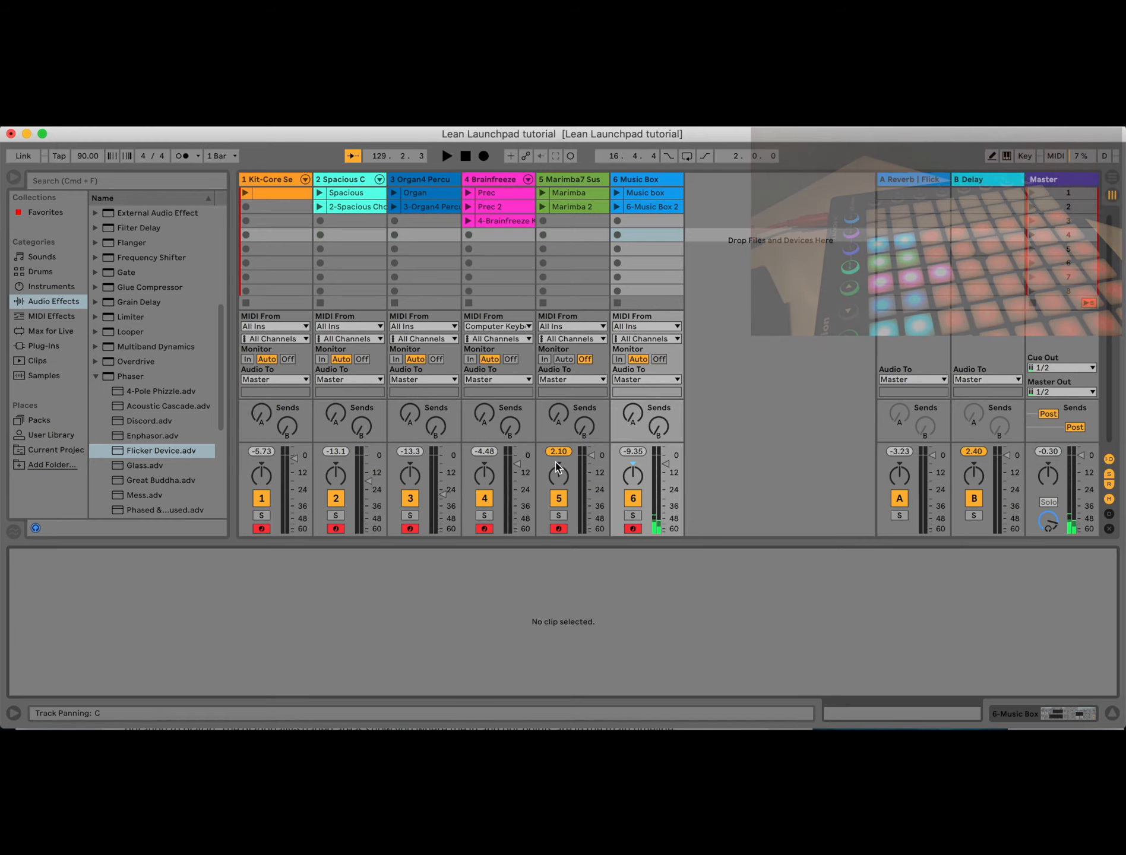
{"action": "key", "text": "Tab"}
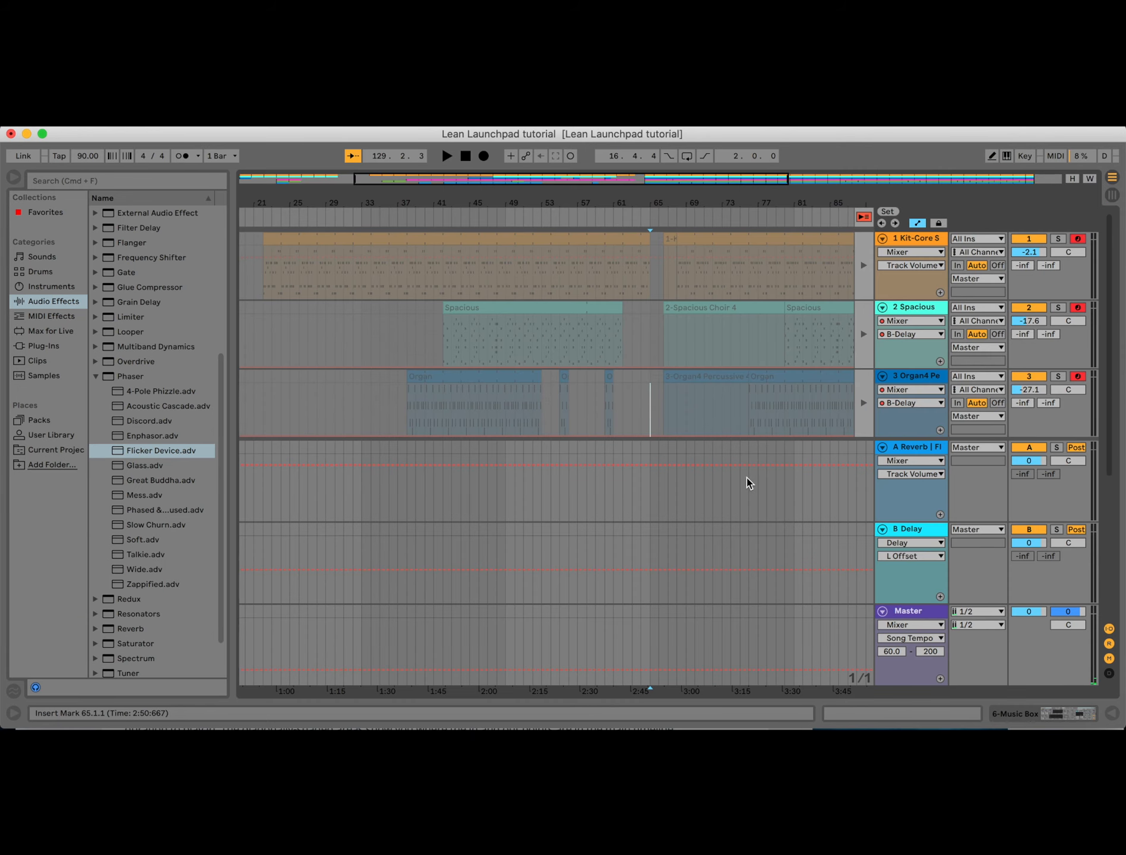
{"action": "left_click", "coordinate": [730, 505]}
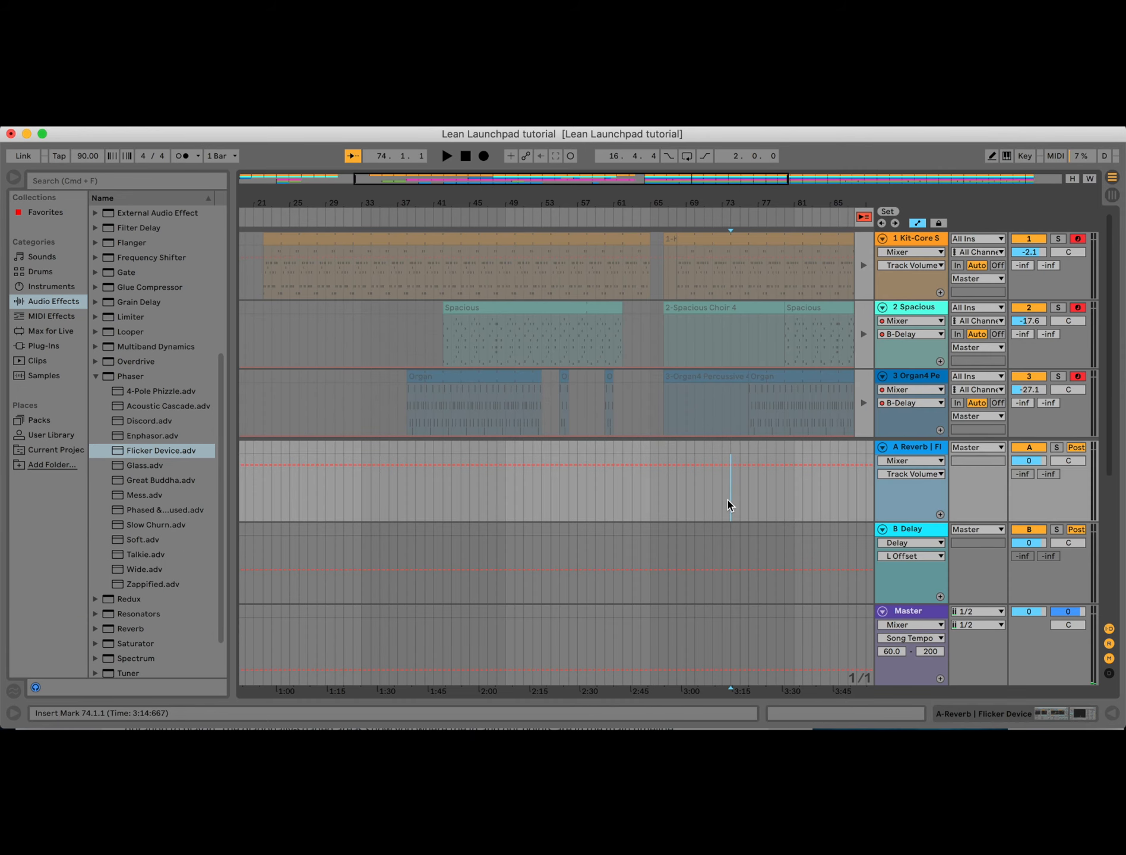
{"action": "left_click", "coordinate": [864, 217]}
{"action": "scroll", "coordinate": [735, 438], "scroll_direction": "right", "scroll_amount": 5}
{"action": "scroll", "coordinate": [735, 438], "scroll_direction": "down", "scroll_amount": 5}
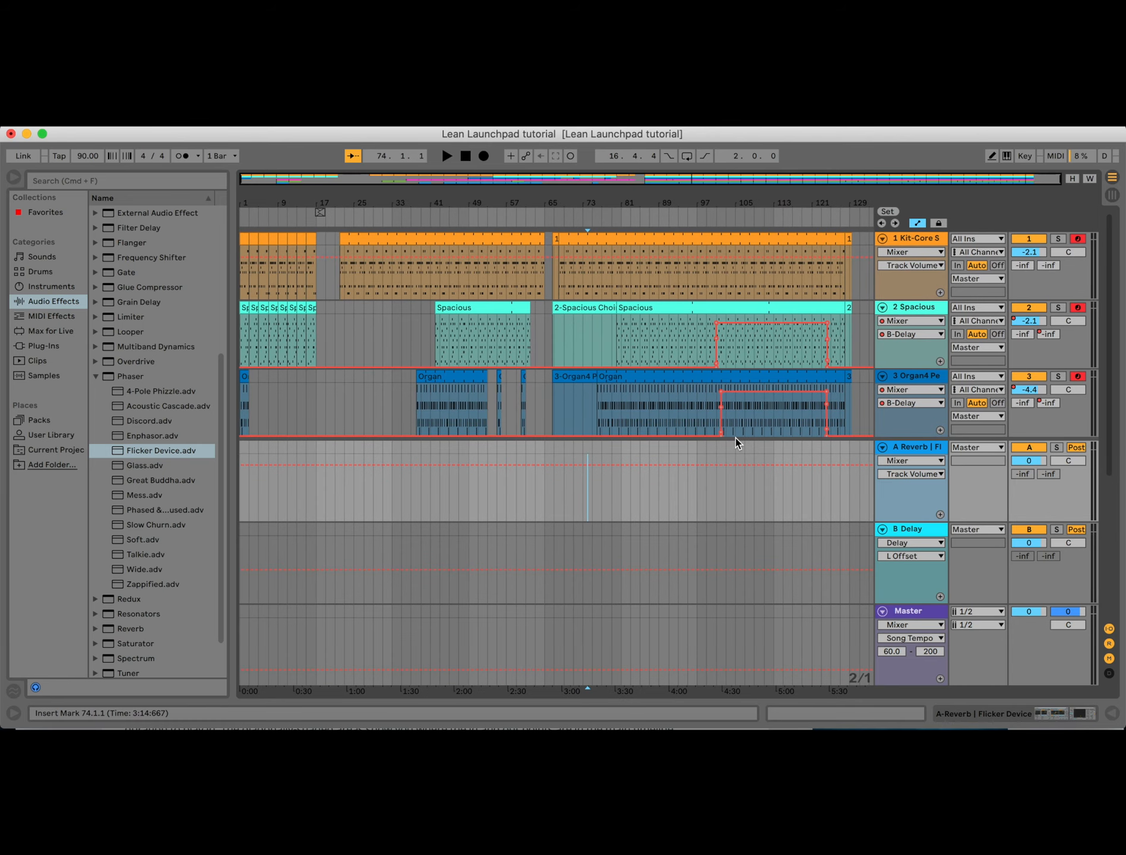
Step: Compare the recorded Track Volume and B-Delay automation on the Spacious Choir track, and check the Organ track's B-Delay automation
{"action": "left_click", "coordinate": [913, 334]}
{"action": "left_click", "coordinate": [910, 369]}
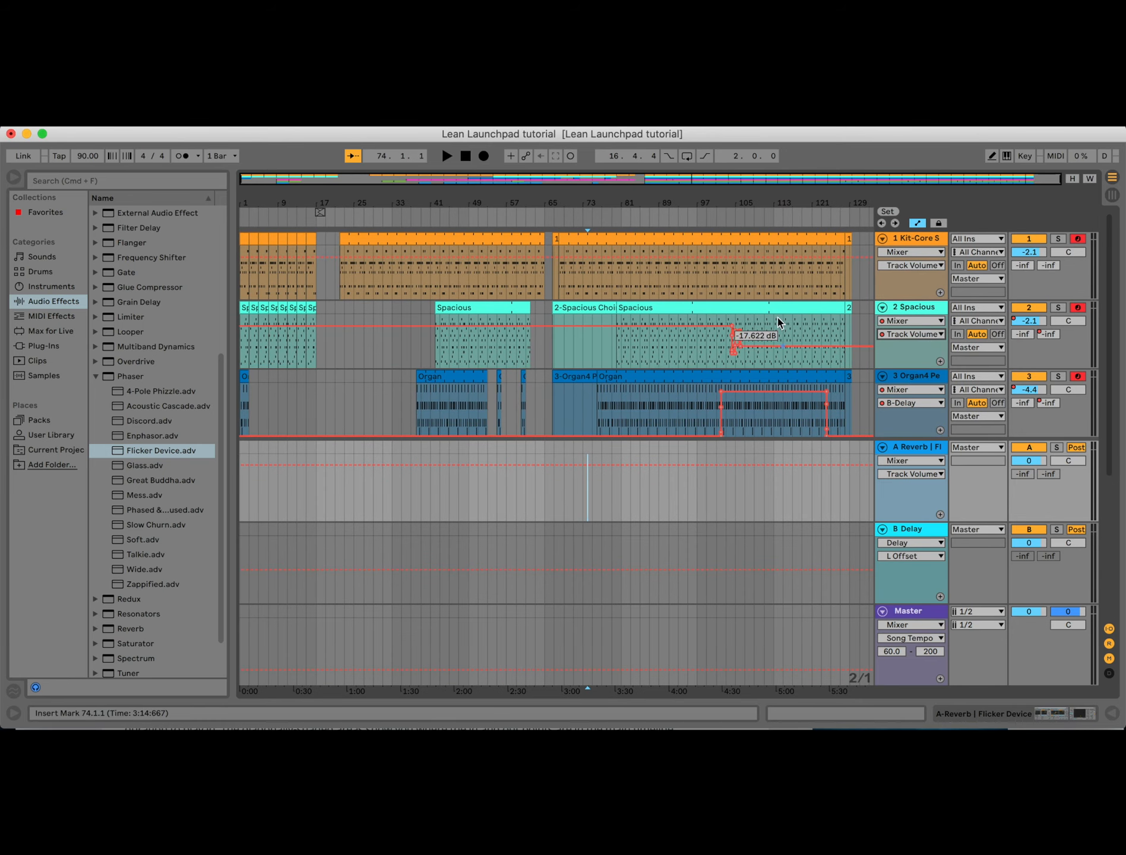
{"action": "left_click", "coordinate": [913, 334]}
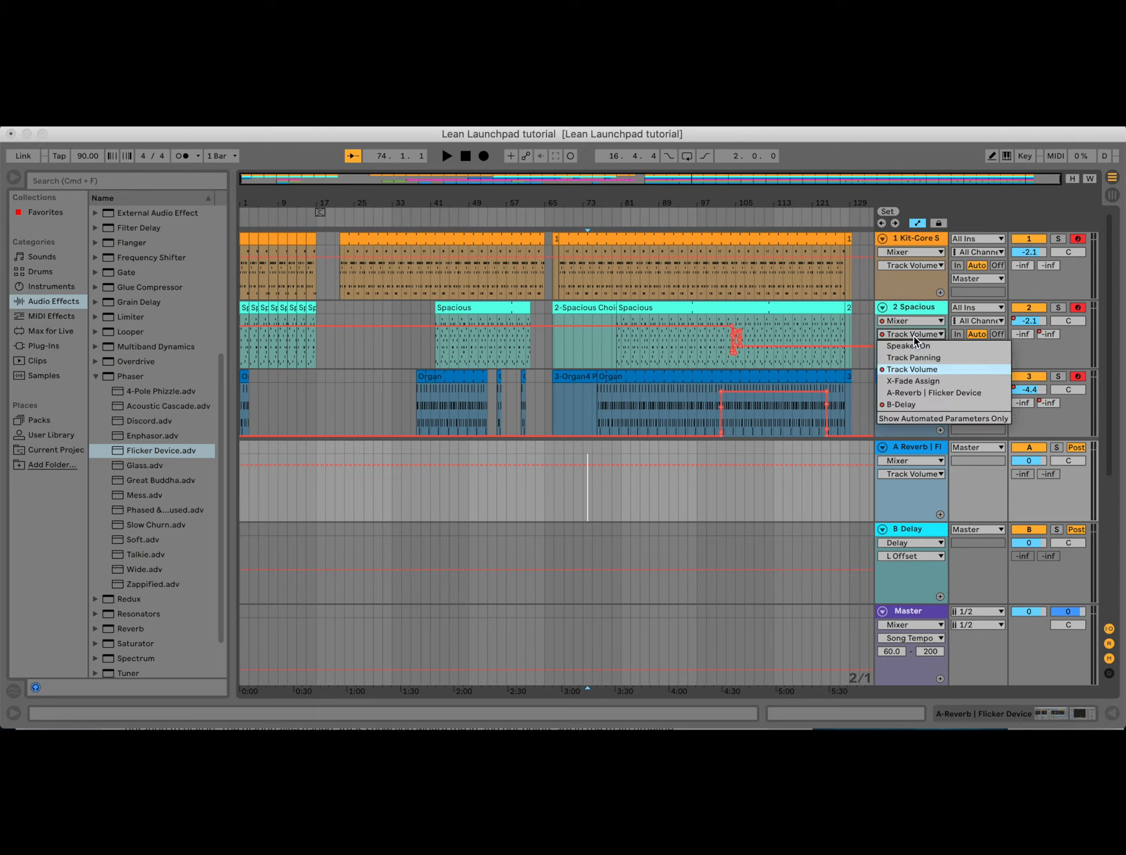
{"action": "left_click", "coordinate": [921, 407]}
{"action": "left_click", "coordinate": [917, 336]}
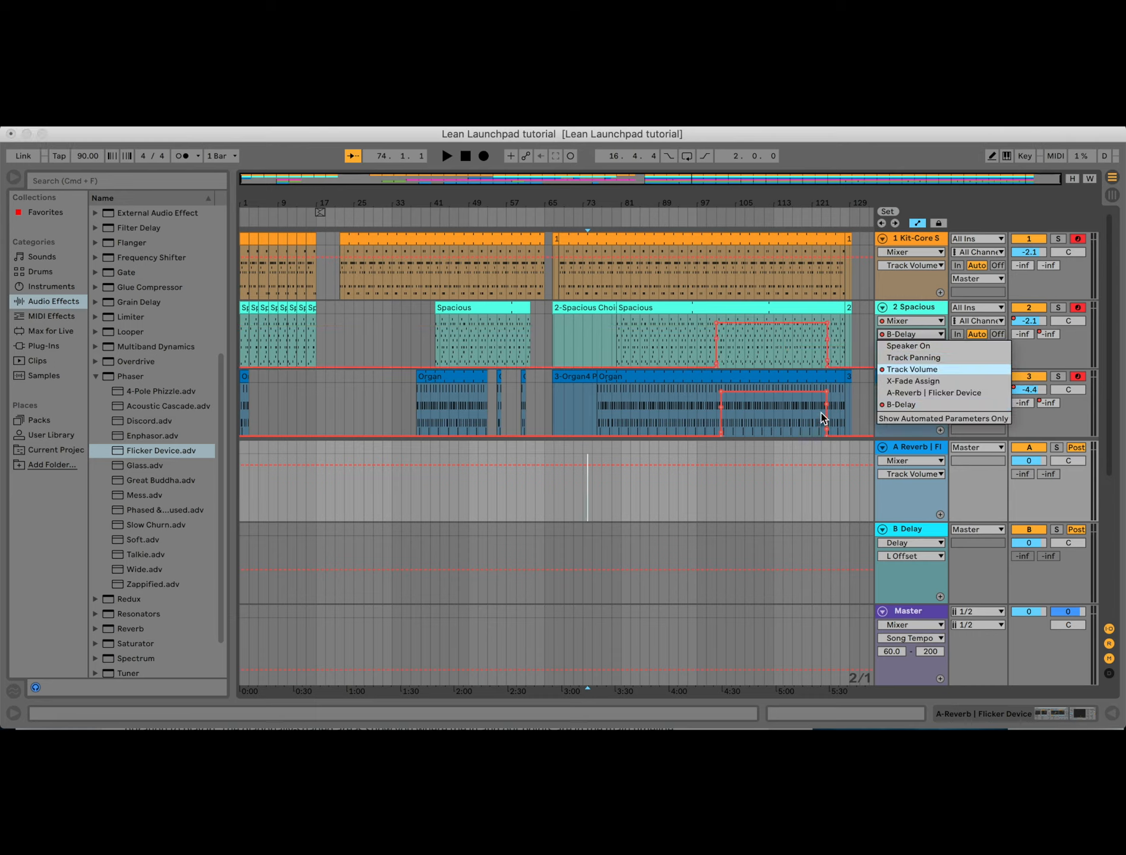
{"action": "left_click", "coordinate": [862, 401]}
{"action": "left_click", "coordinate": [889, 404]}
{"action": "left_click", "coordinate": [916, 408]}
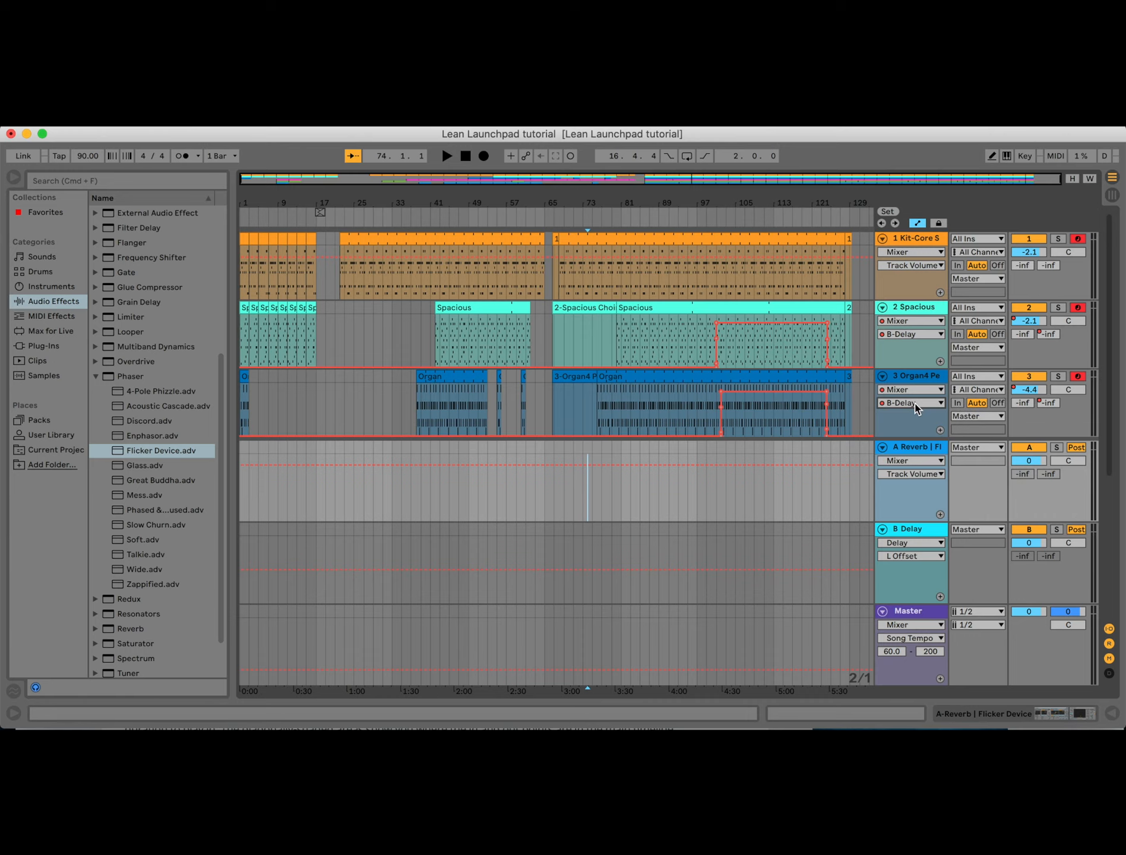
Step: Examine the recorded clips and send automation on the Organ, Brainfreeze, Marimba and Music Box tracks
{"action": "scroll", "coordinate": [913, 331], "scroll_direction": "down", "scroll_amount": 5}
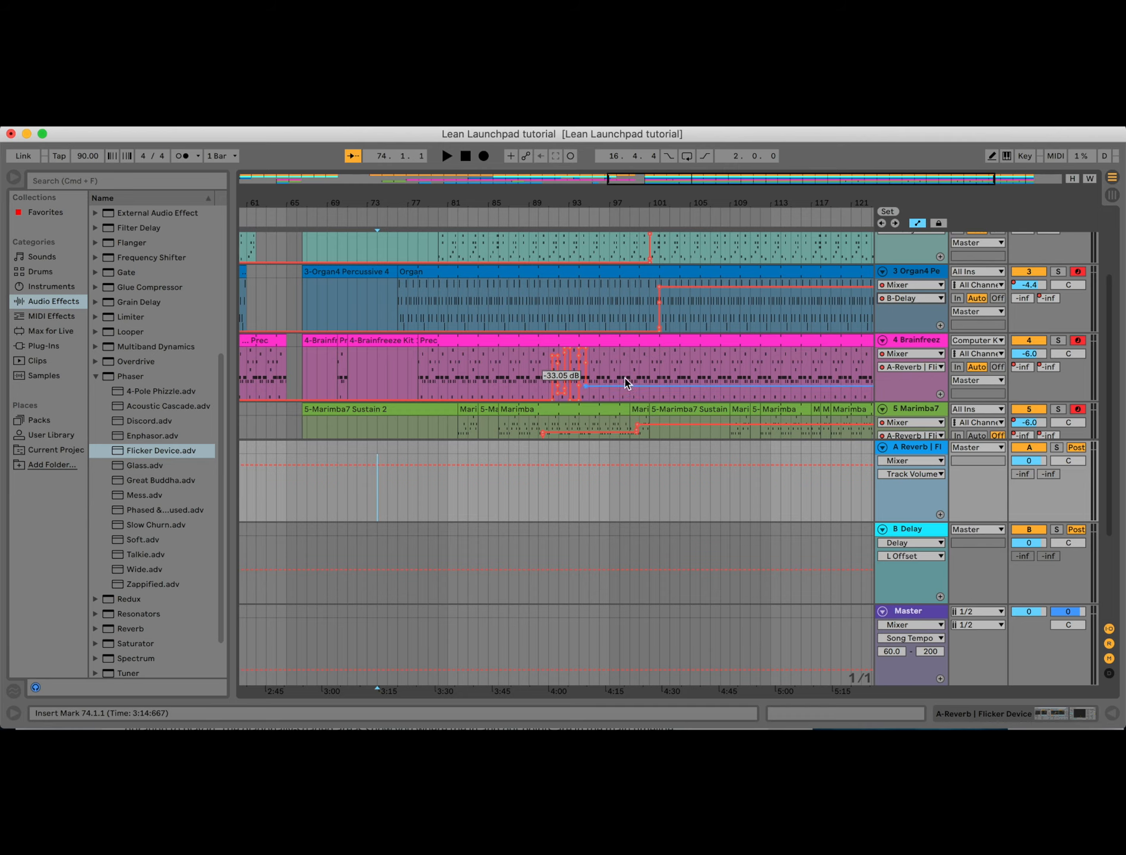
{"action": "scroll", "coordinate": [635, 389], "scroll_direction": "down", "scroll_amount": 5}
{"action": "scroll", "coordinate": [766, 330], "scroll_direction": "up", "scroll_amount": 4}
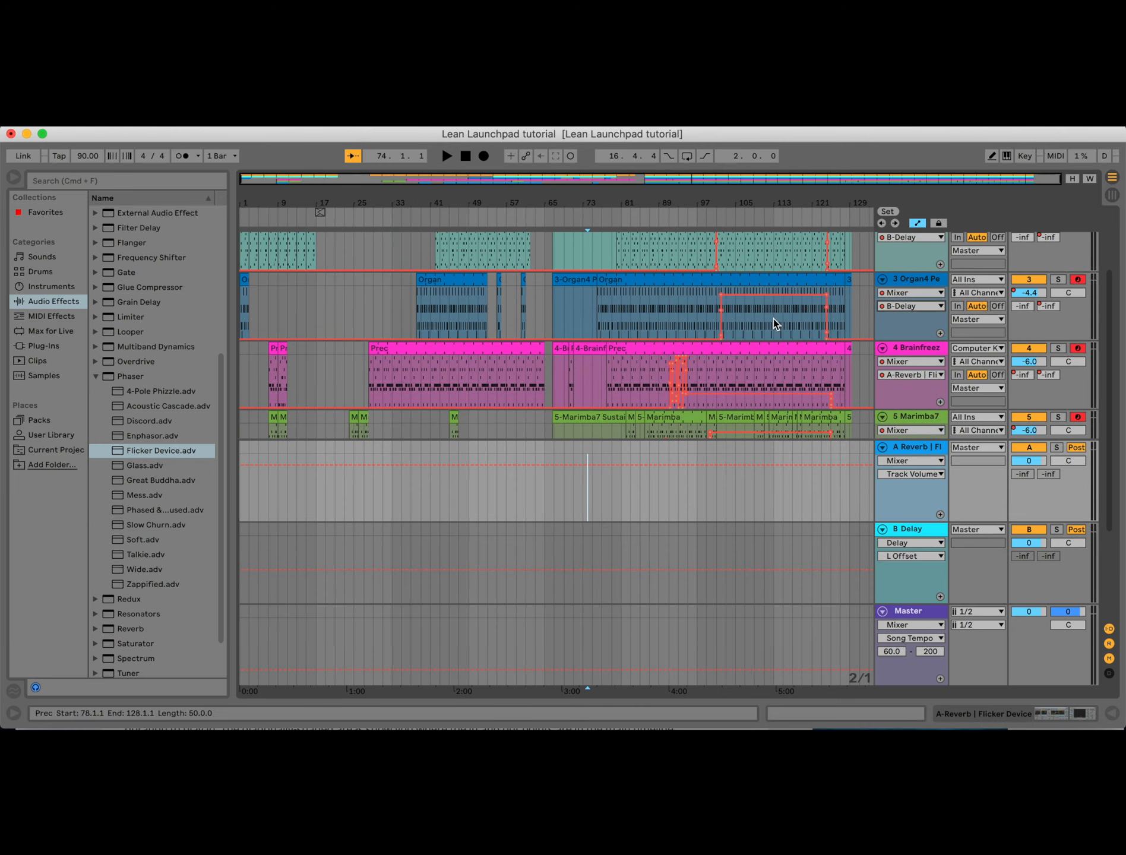
{"action": "scroll", "coordinate": [684, 362], "scroll_direction": "down", "scroll_amount": 5}
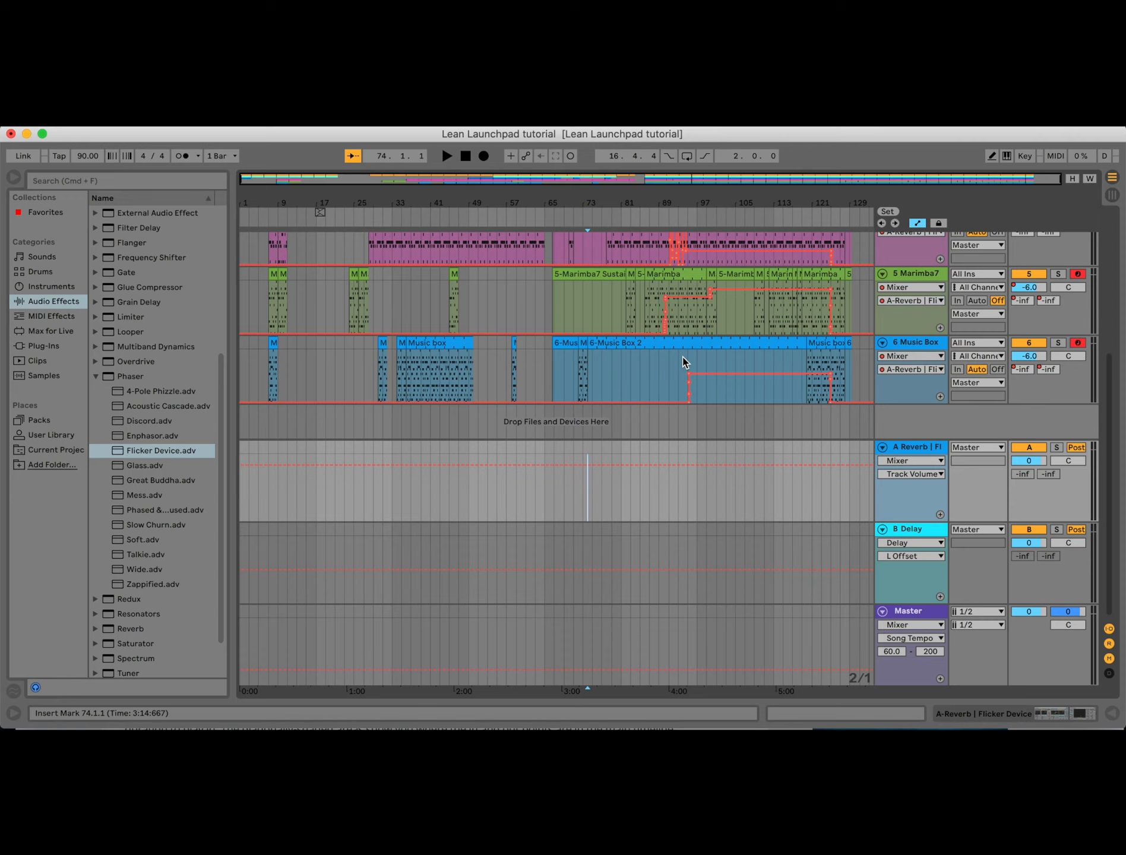
{"action": "scroll", "coordinate": [1078, 293], "scroll_direction": "up", "scroll_amount": 5}
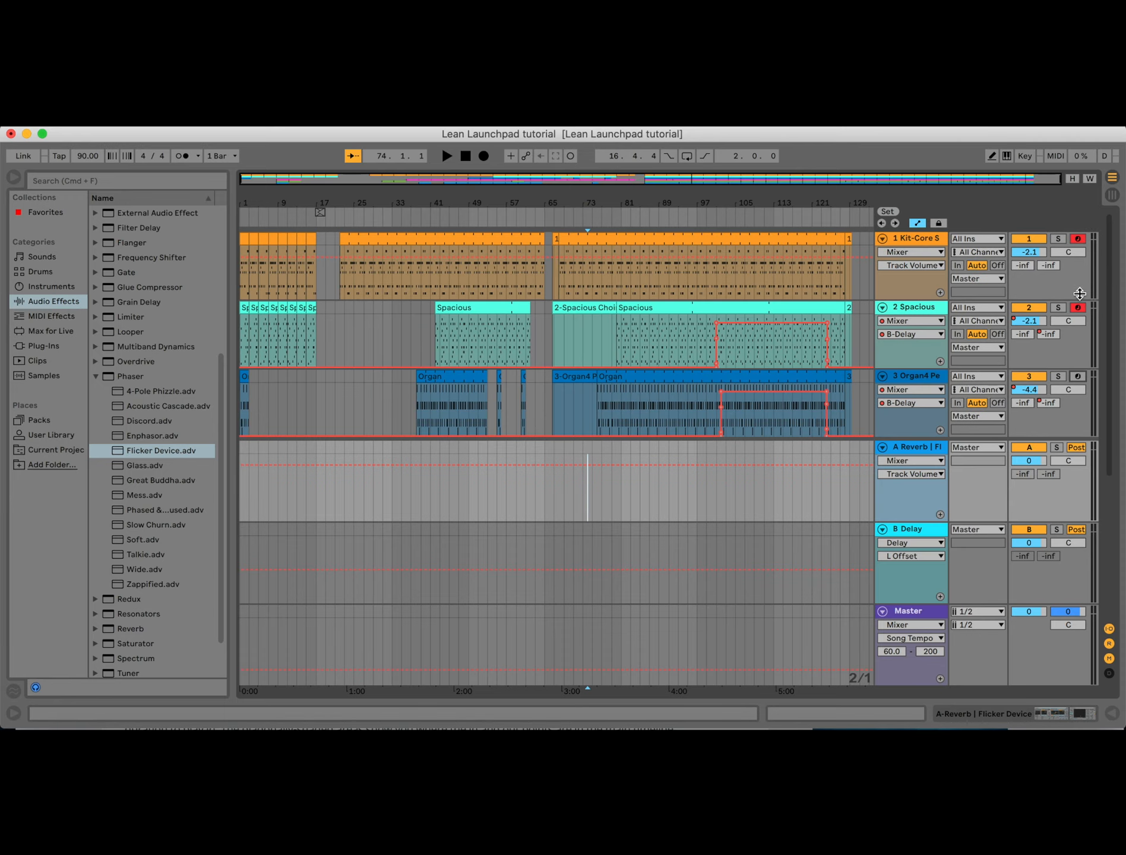
Step: Disarm all six tracks and switch to Session View
{"action": "left_click", "coordinate": [1078, 240]}
{"action": "key", "text": "Tab"}
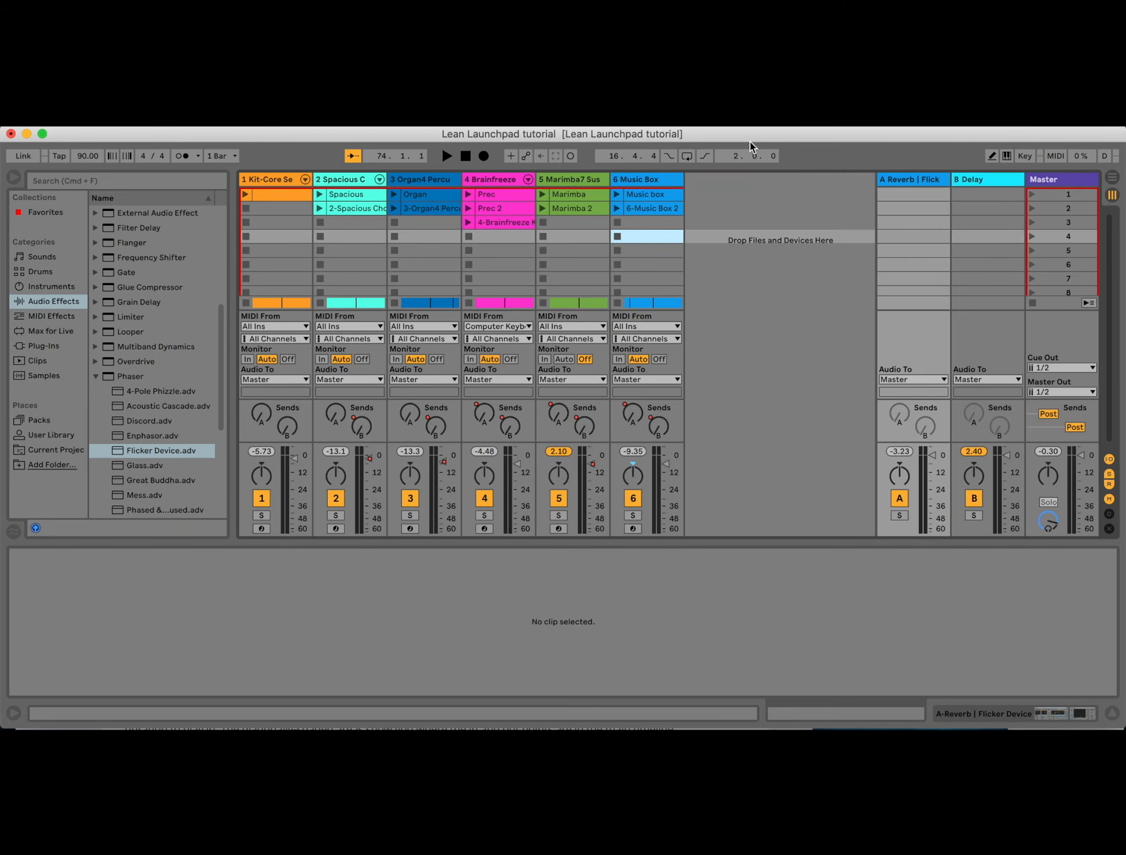
Step: Delete the empty recorded clips from the Brainfreeze, Music Box and Spacious Choir tracks in Session View
{"action": "left_click", "coordinate": [511, 224]}
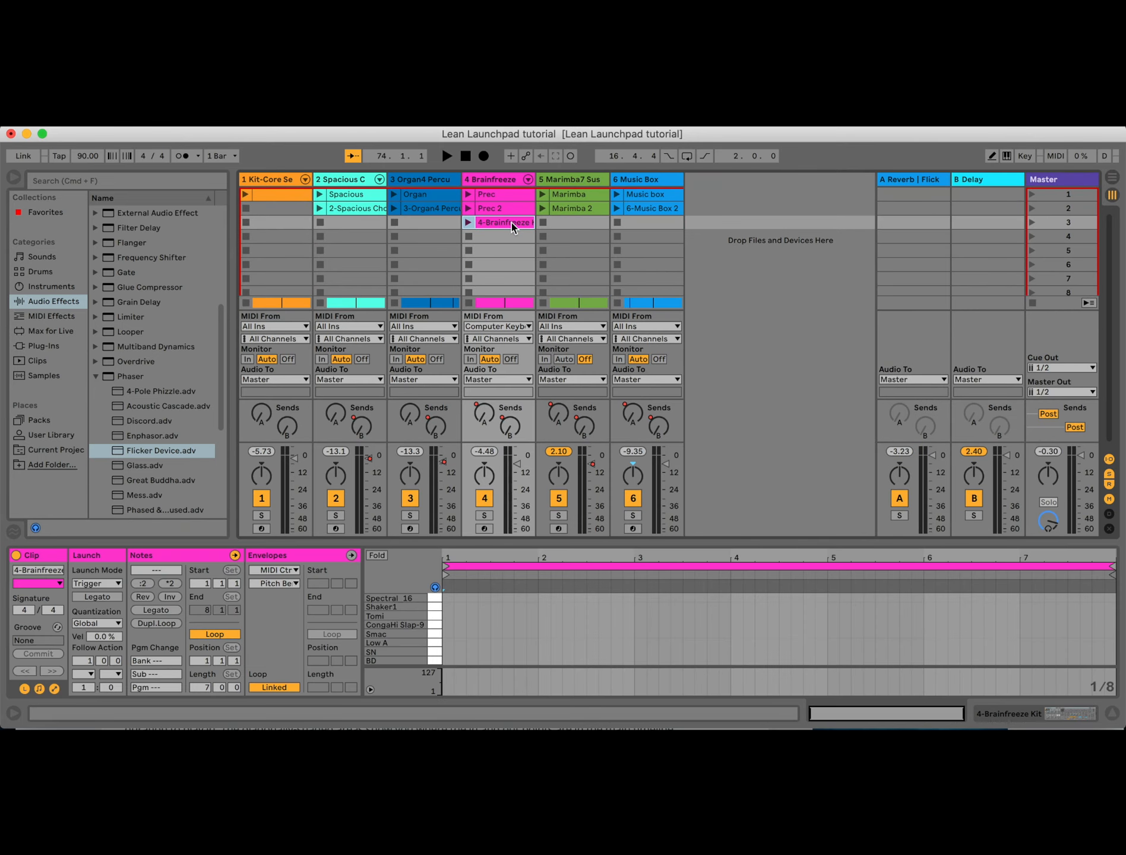
{"action": "key", "text": "Delete"}
{"action": "left_click", "coordinate": [658, 209]}
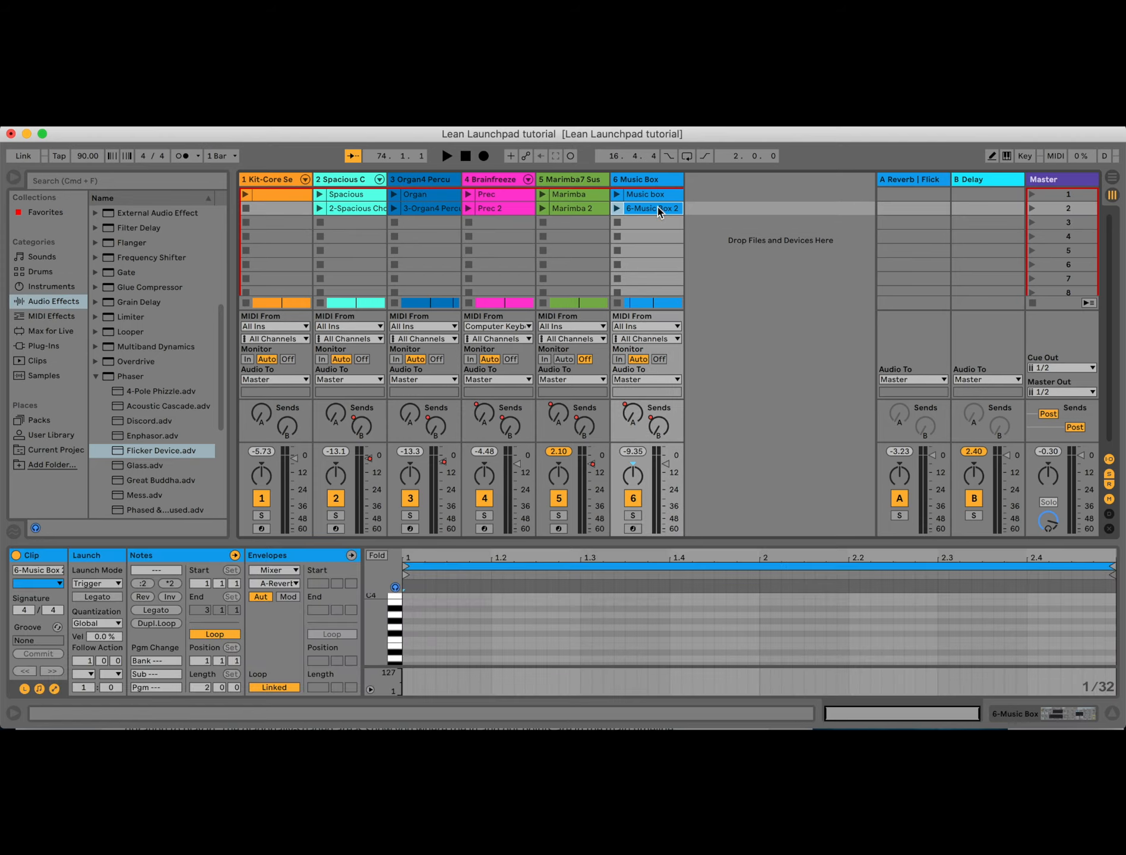
{"action": "key", "text": "Delete"}
{"action": "left_click", "coordinate": [359, 209]}
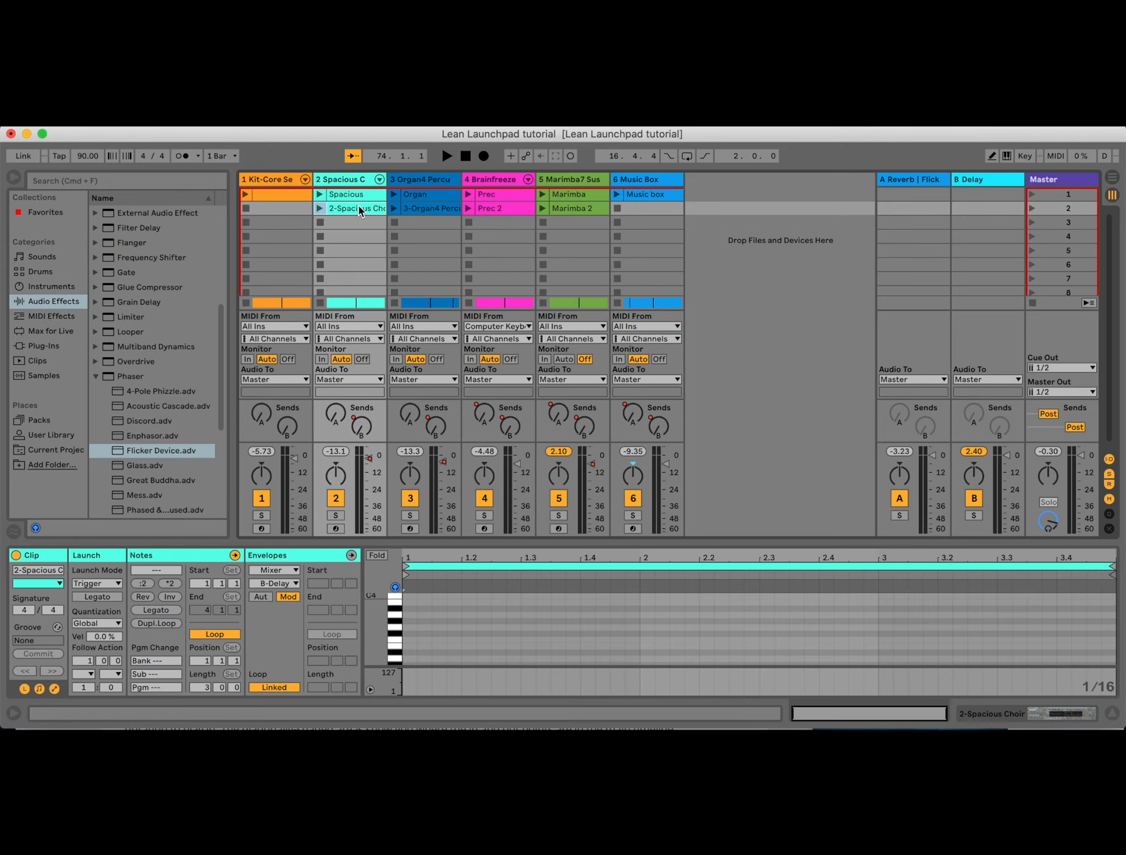
{"action": "key", "text": "Delete"}
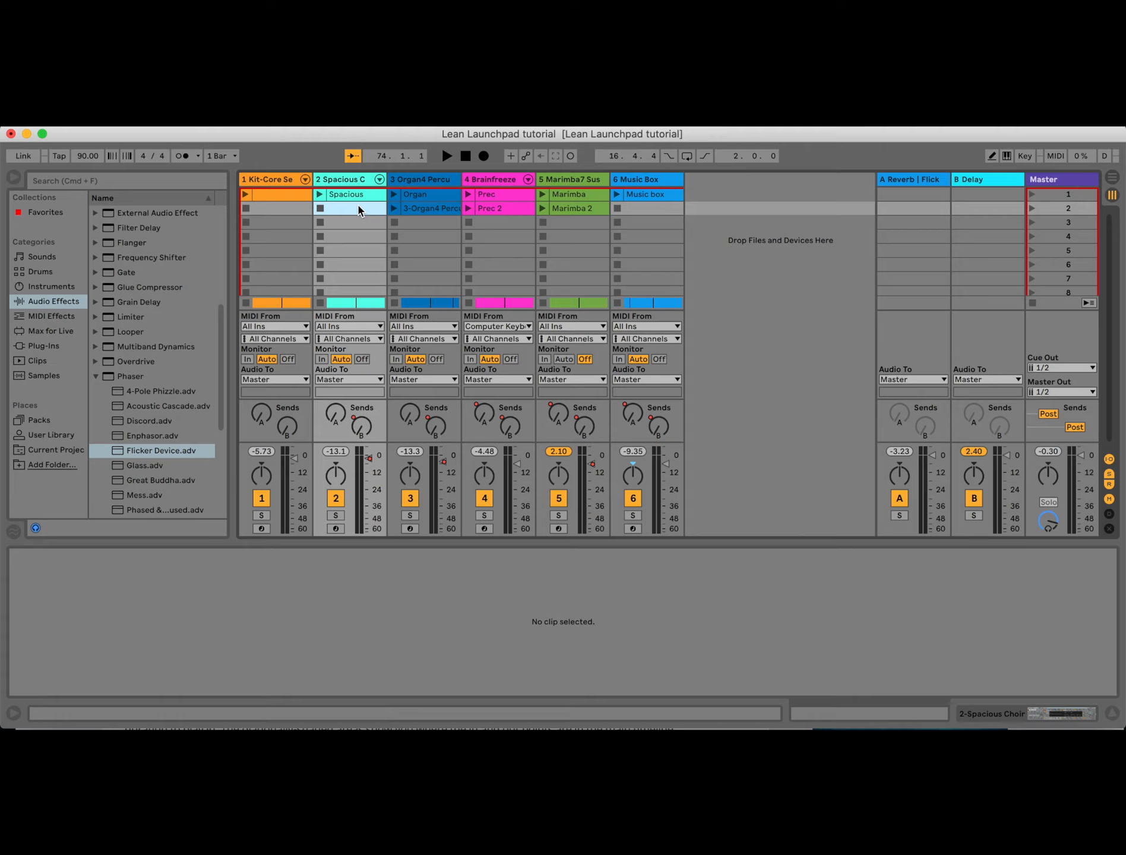